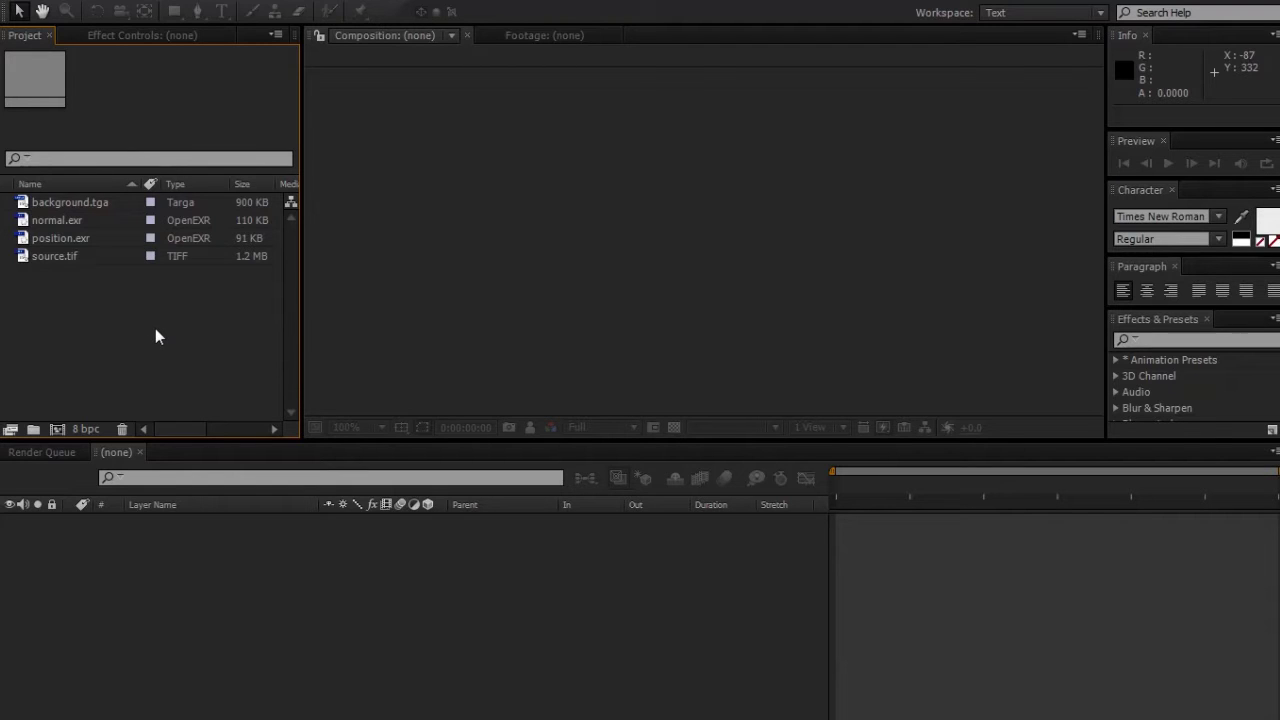
# Step: Enable Preserve RGB in position.exr's Interpret Footage colour management settings
pyautogui.click(77, 240)
pyautogui.rightClick(76, 240)
pyautogui.moveTo(147, 358)
pyautogui.click(415, 362)
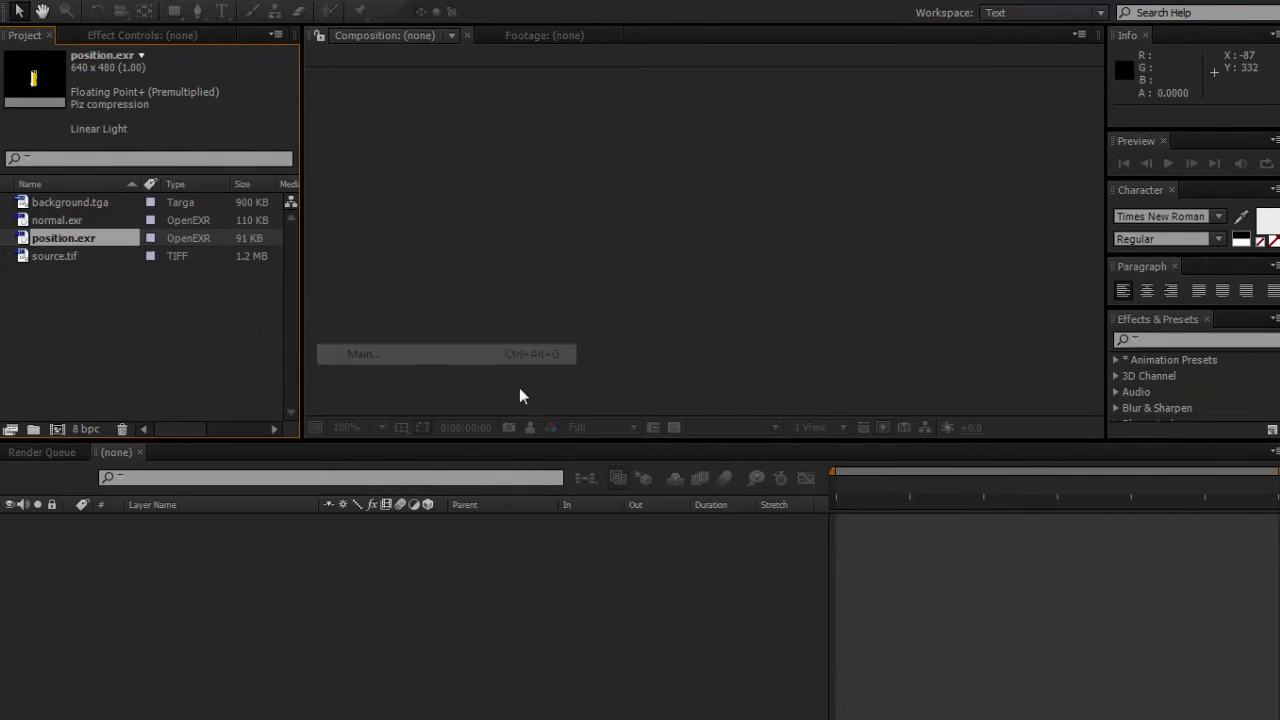
pyautogui.click(617, 102)
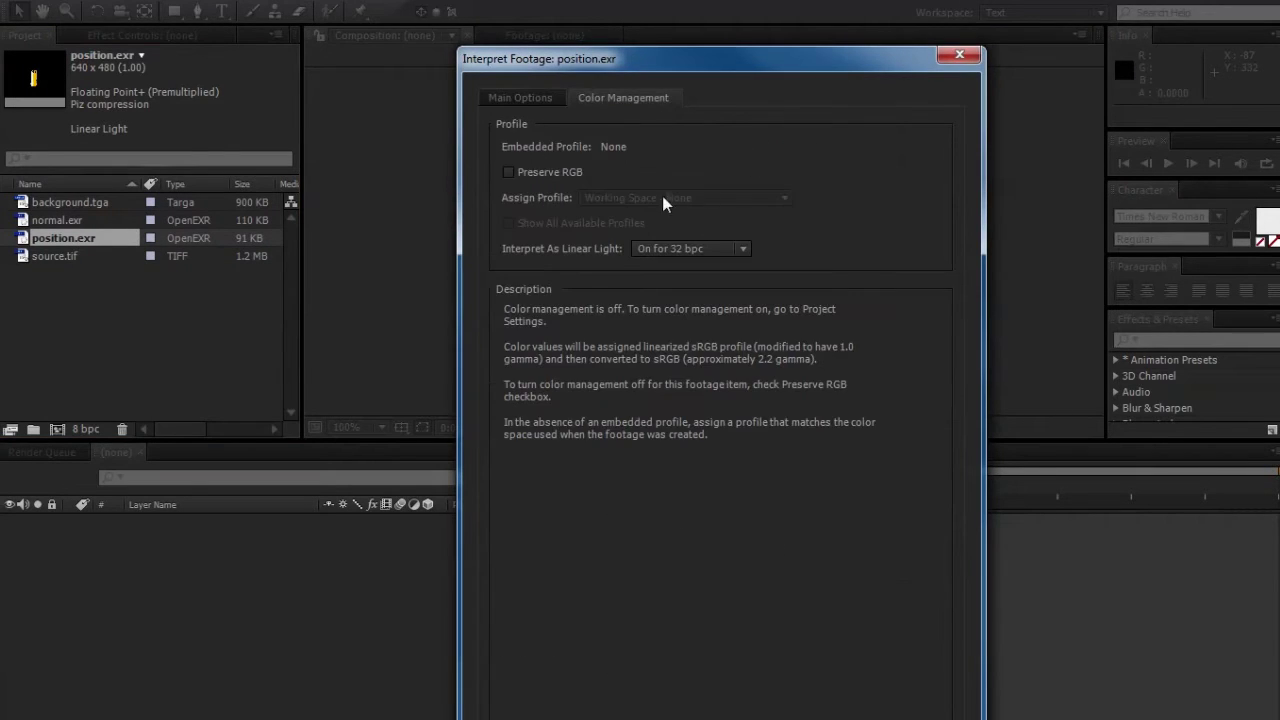
pyautogui.click(508, 172)
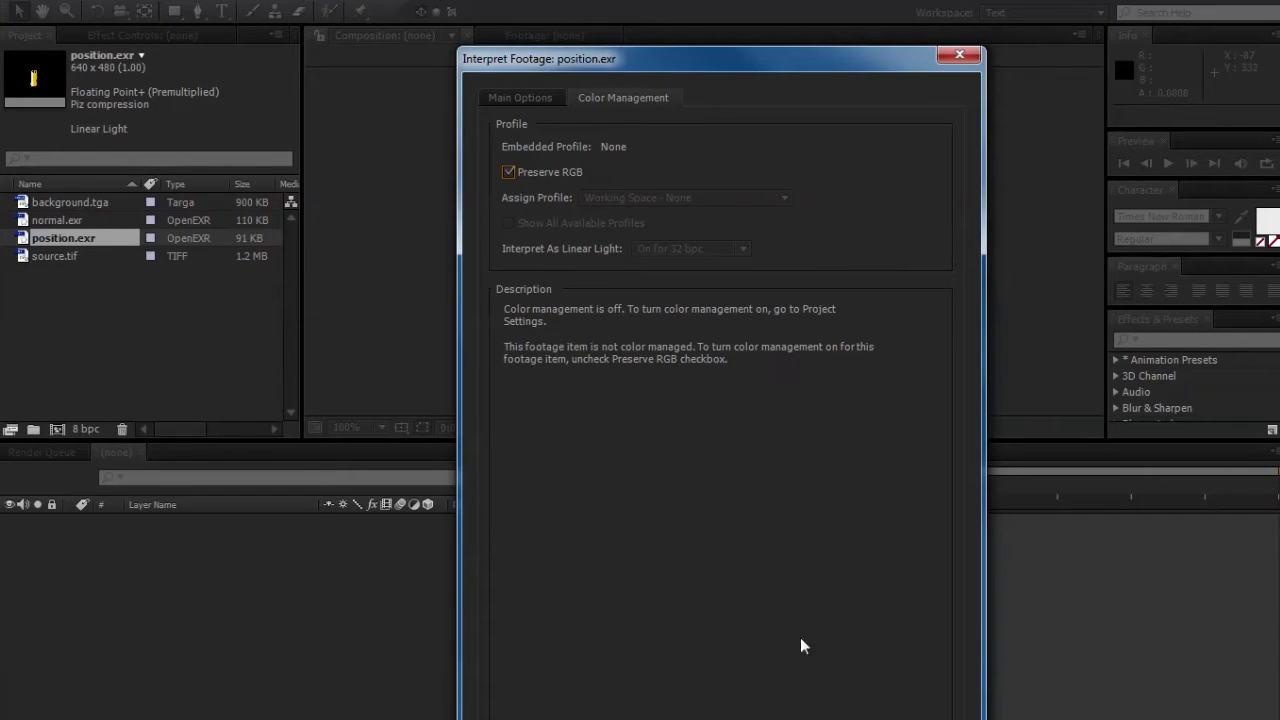
pyautogui.press('Return')
# Step: Enable Preserve RGB for normal.exr in the same way, then clear the selection
pyautogui.click(88, 219)
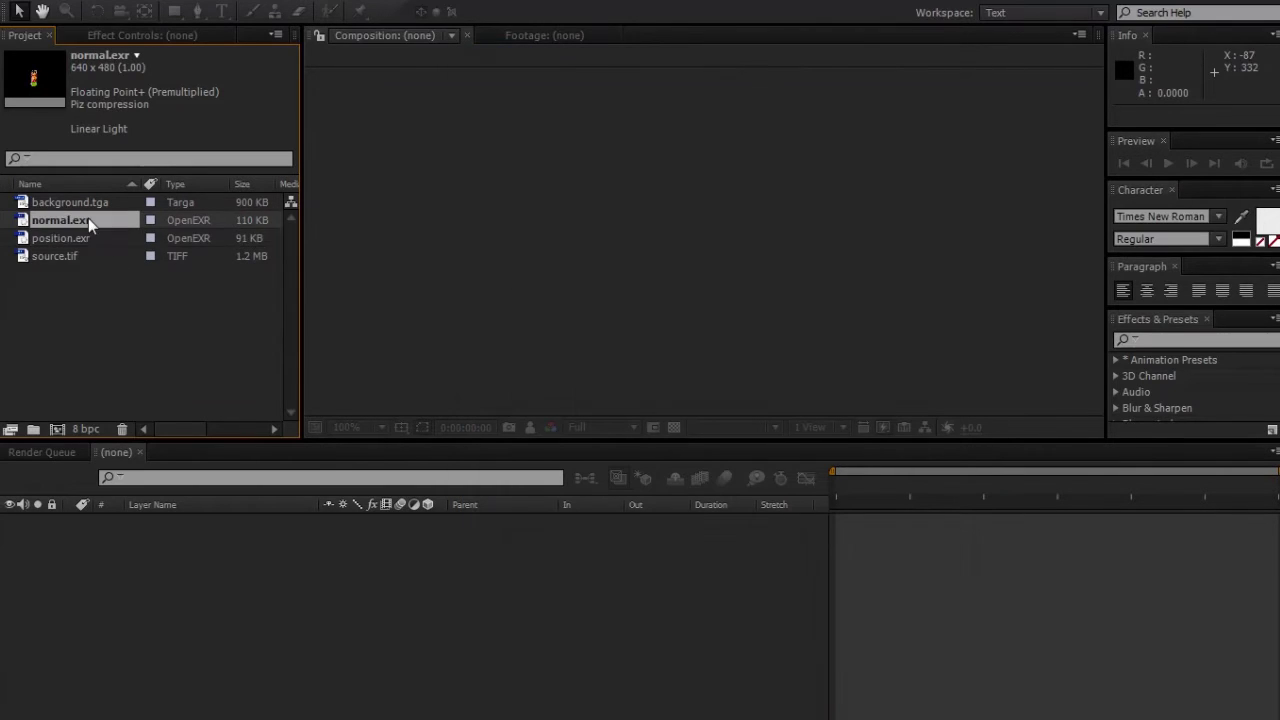
pyautogui.rightClick(88, 219)
pyautogui.moveTo(185, 336)
pyautogui.click(415, 337)
pyautogui.click(632, 97)
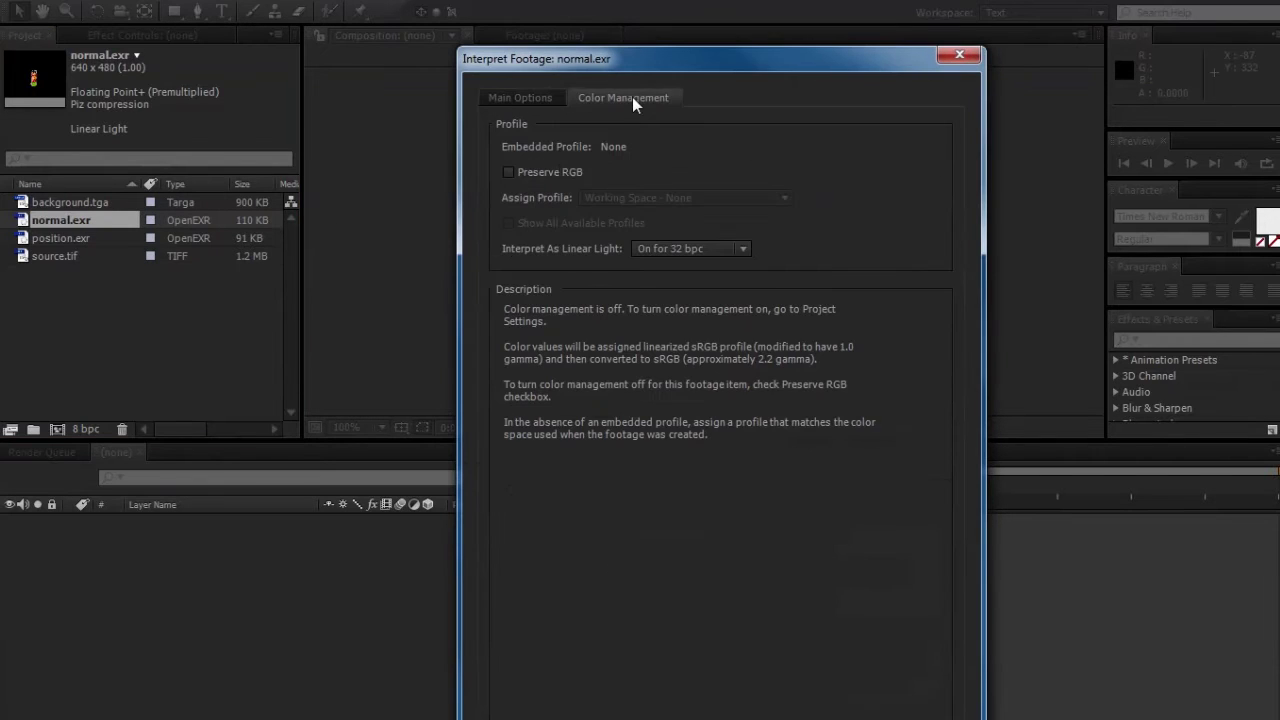
pyautogui.click(547, 172)
pyautogui.press('Return')
pyautogui.click(204, 392)
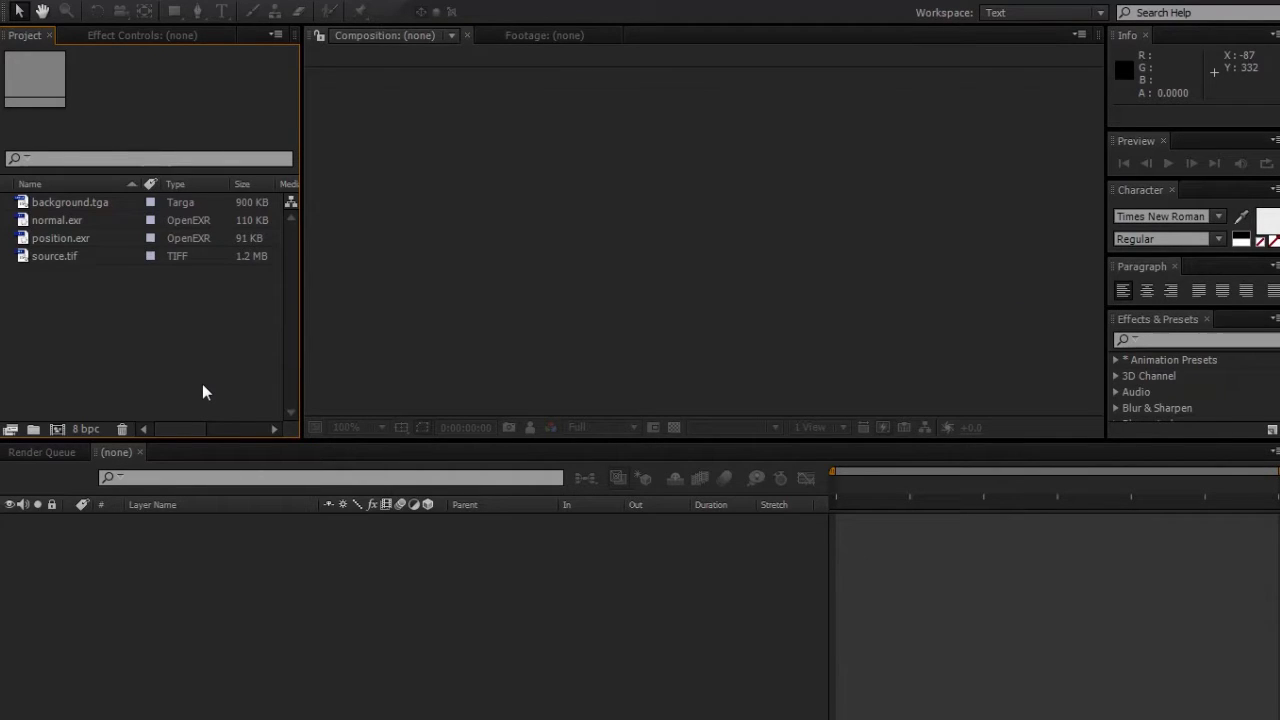
# Step: Switch the project to 32 bpc and build a comp named main from background.tga
pyautogui.keyDown('alt'); pyautogui.click(87, 428); pyautogui.keyUp('alt')
pyautogui.keyDown('alt'); pyautogui.click(87, 428); pyautogui.keyUp('alt')
pyautogui.press('Down')
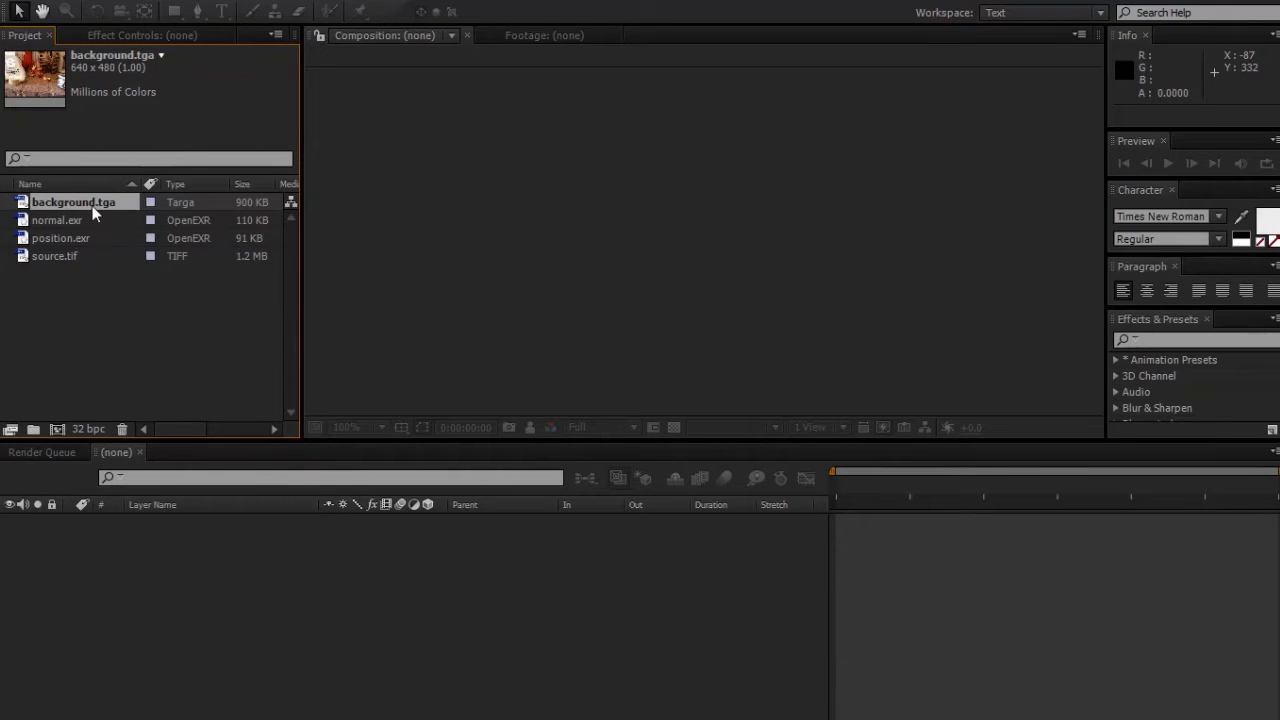
pyautogui.moveTo(93, 213); pyautogui.dragTo(57, 428)
pyautogui.hotkey('ctrl', 'k')
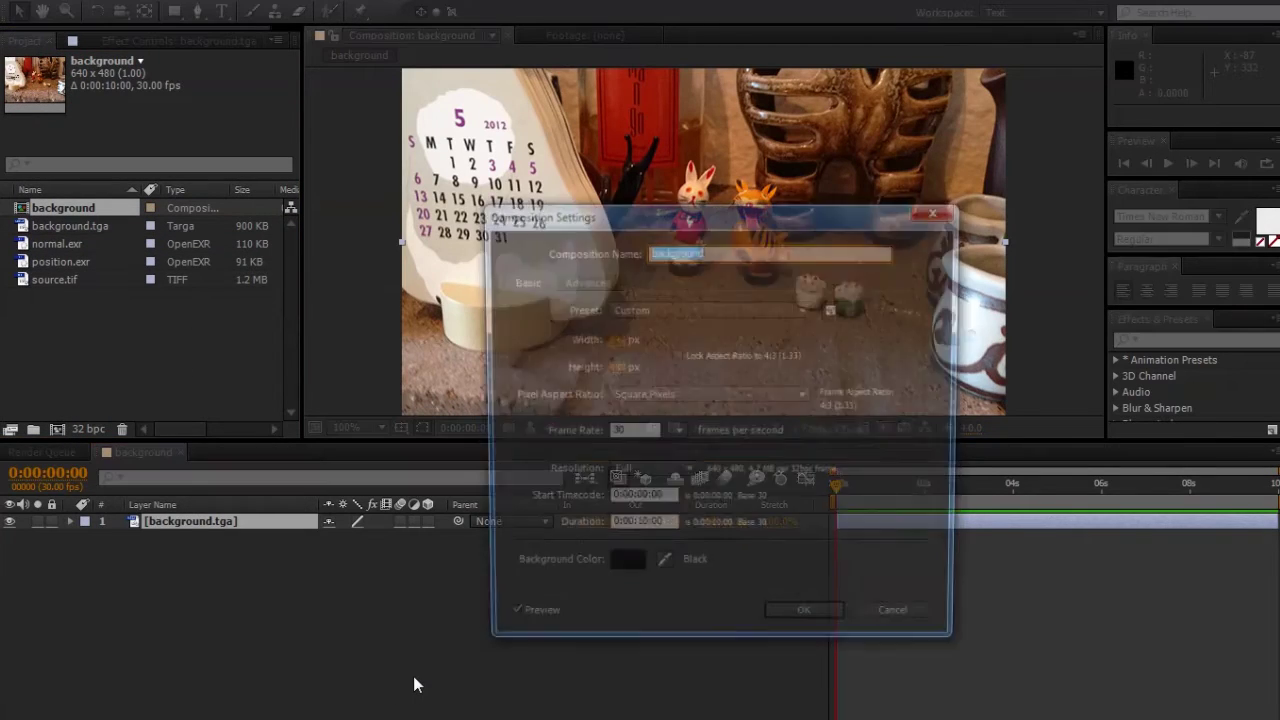
pyautogui.write('main')
pyautogui.press('Return')
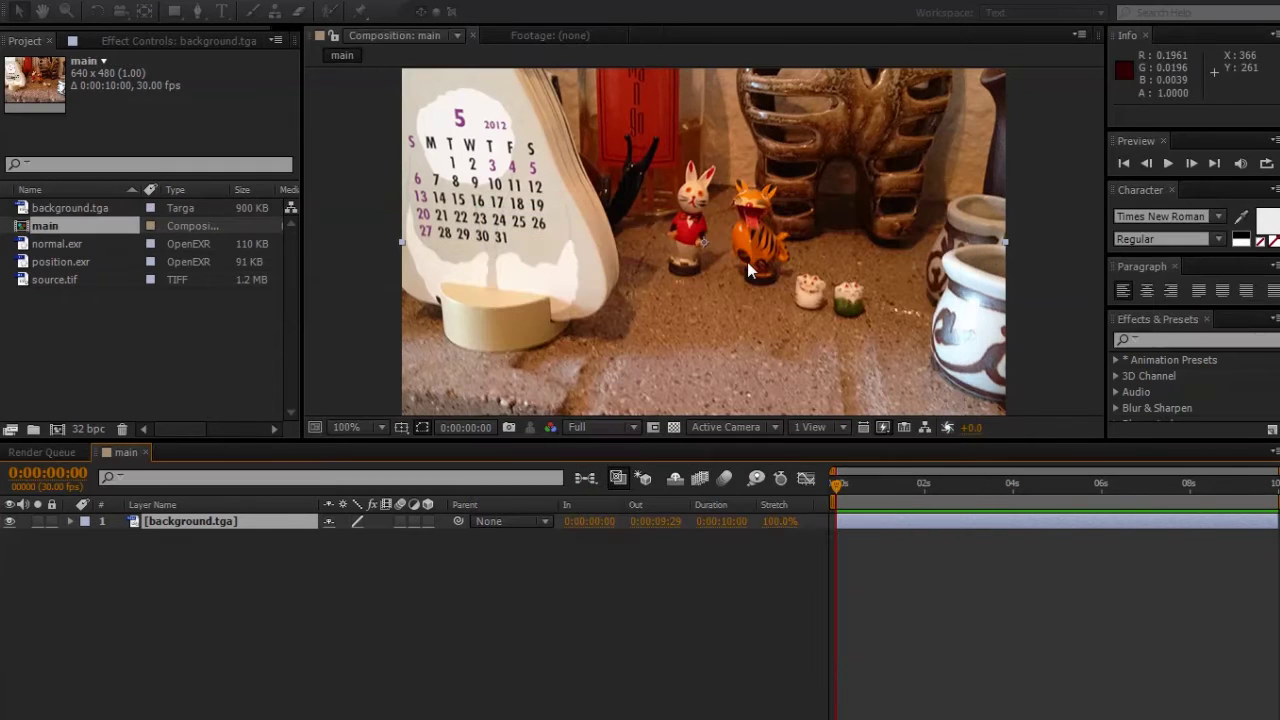
# Step: Add normal.exr, position.exr and source.tif to main and hide all four layers
pyautogui.click(209, 594)
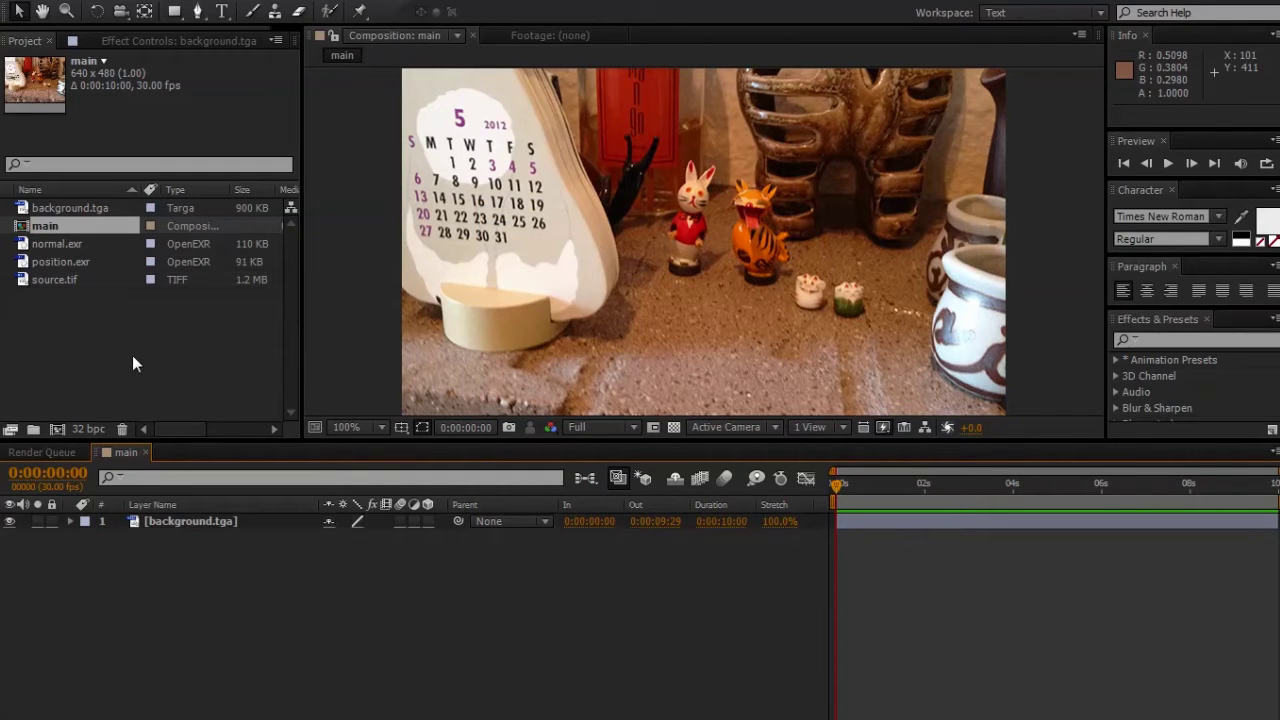
pyautogui.click(95, 245)
pyautogui.keyDown('shift'); pyautogui.click(90, 280); pyautogui.keyUp('shift')
pyautogui.moveTo(90, 280); pyautogui.dragTo(215, 545)
pyautogui.click(34, 570)
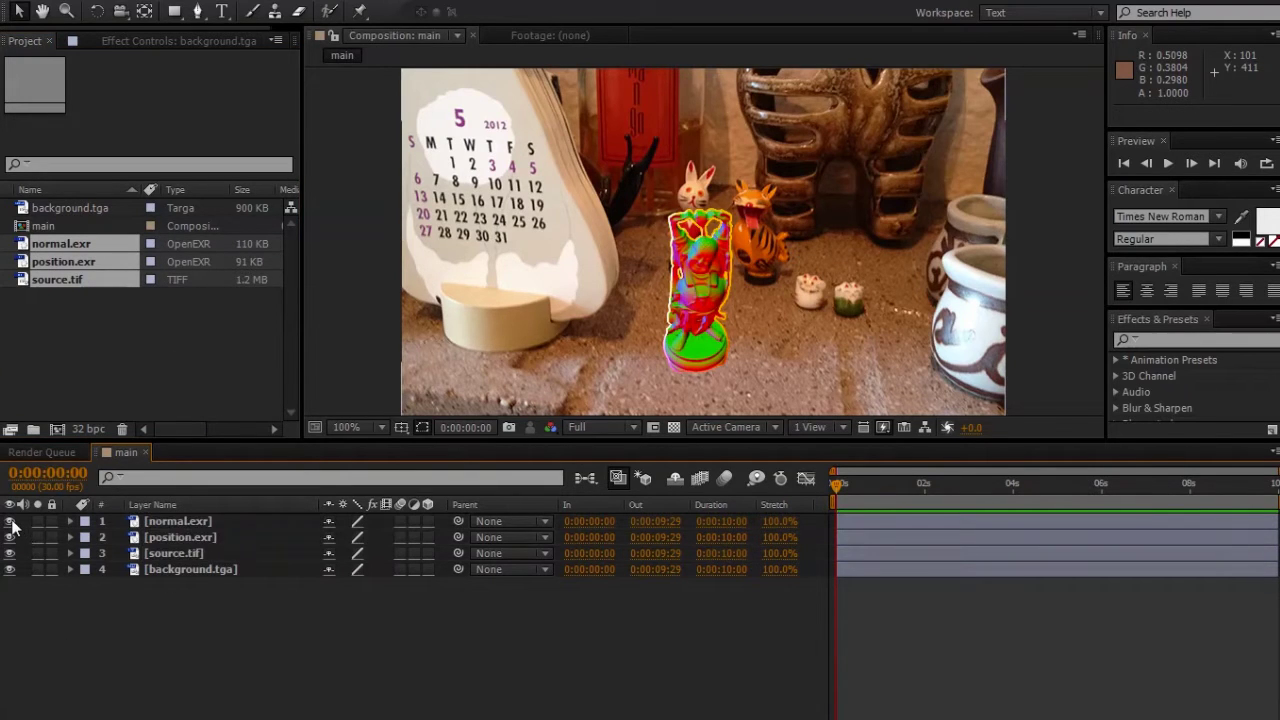
pyautogui.moveTo(10, 521); pyautogui.dragTo(10, 570)
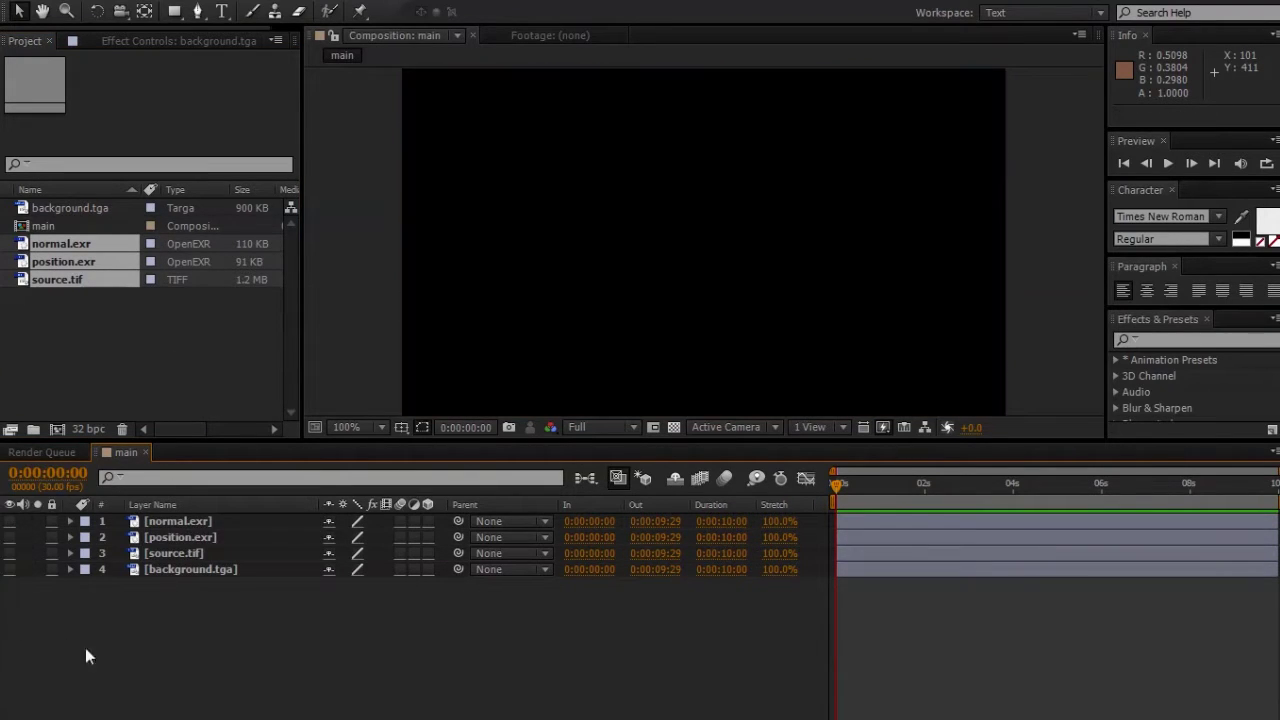
# Step: Create a black, comp-sized solid named 'pixel cloud'
pyautogui.rightClick(265, 655)
pyautogui.moveTo(362, 670)
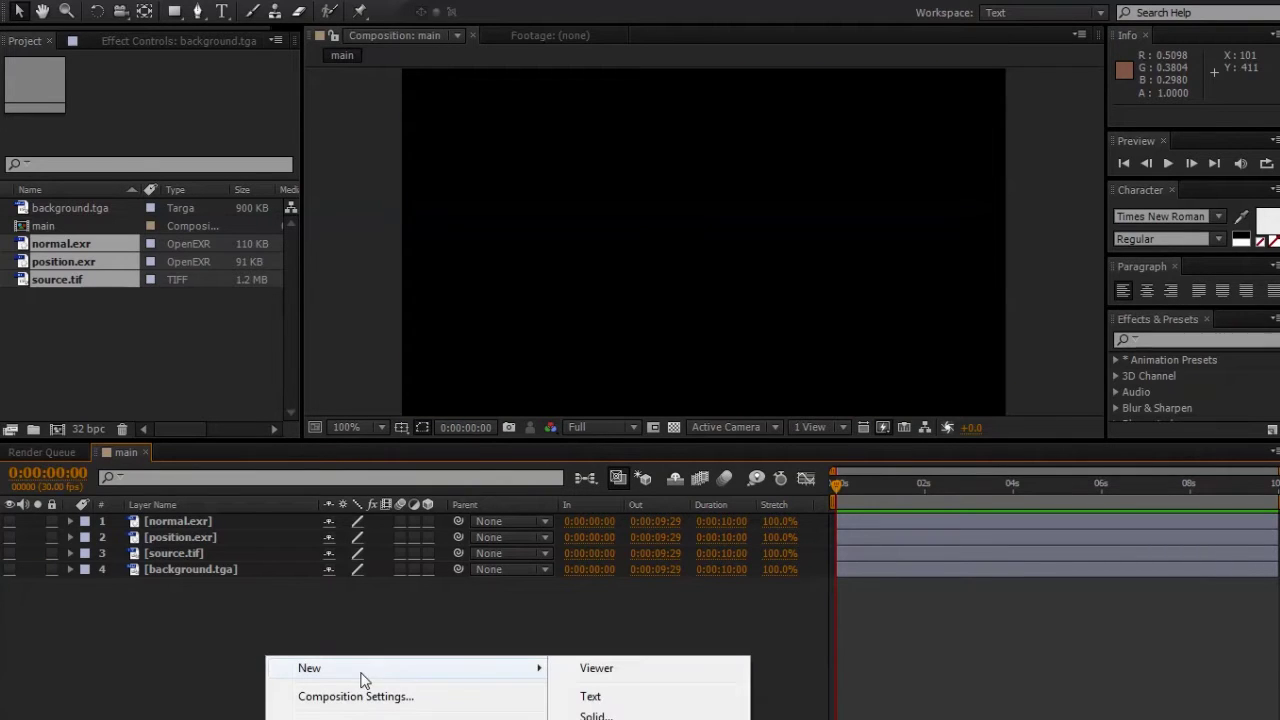
pyautogui.click(595, 716)
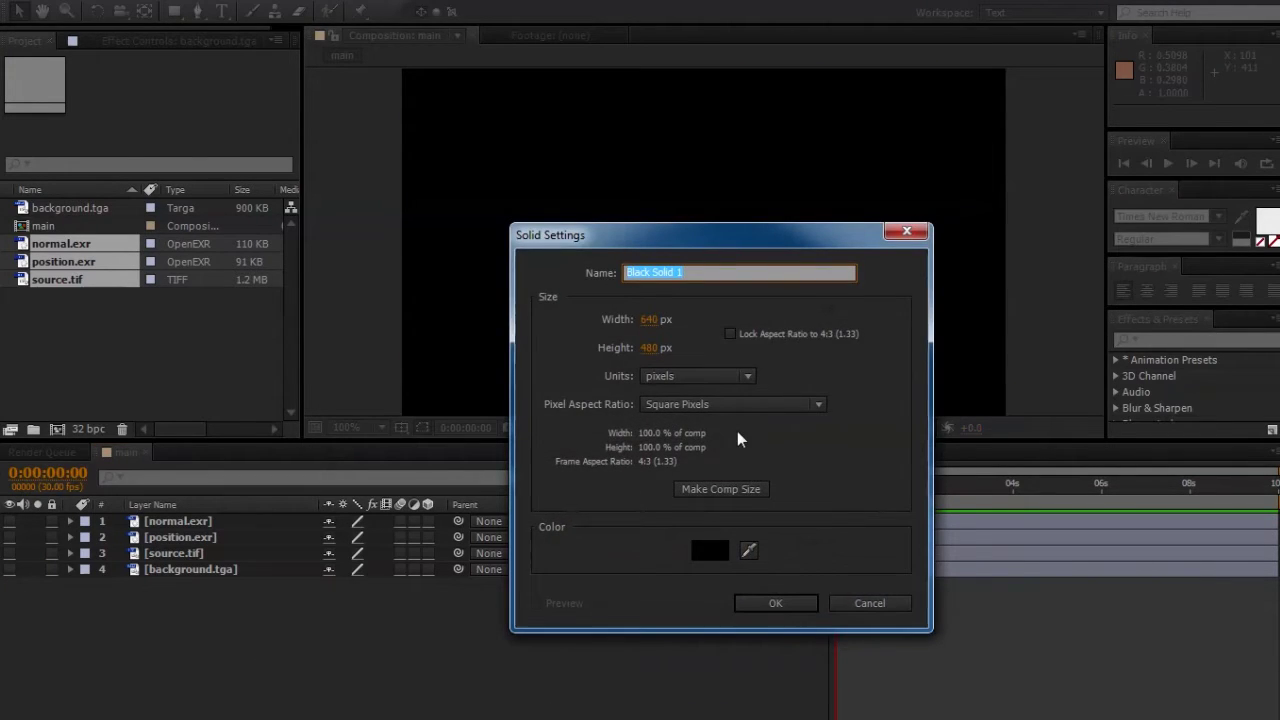
pyautogui.write('pixel cloud')
pyautogui.press('Tab')
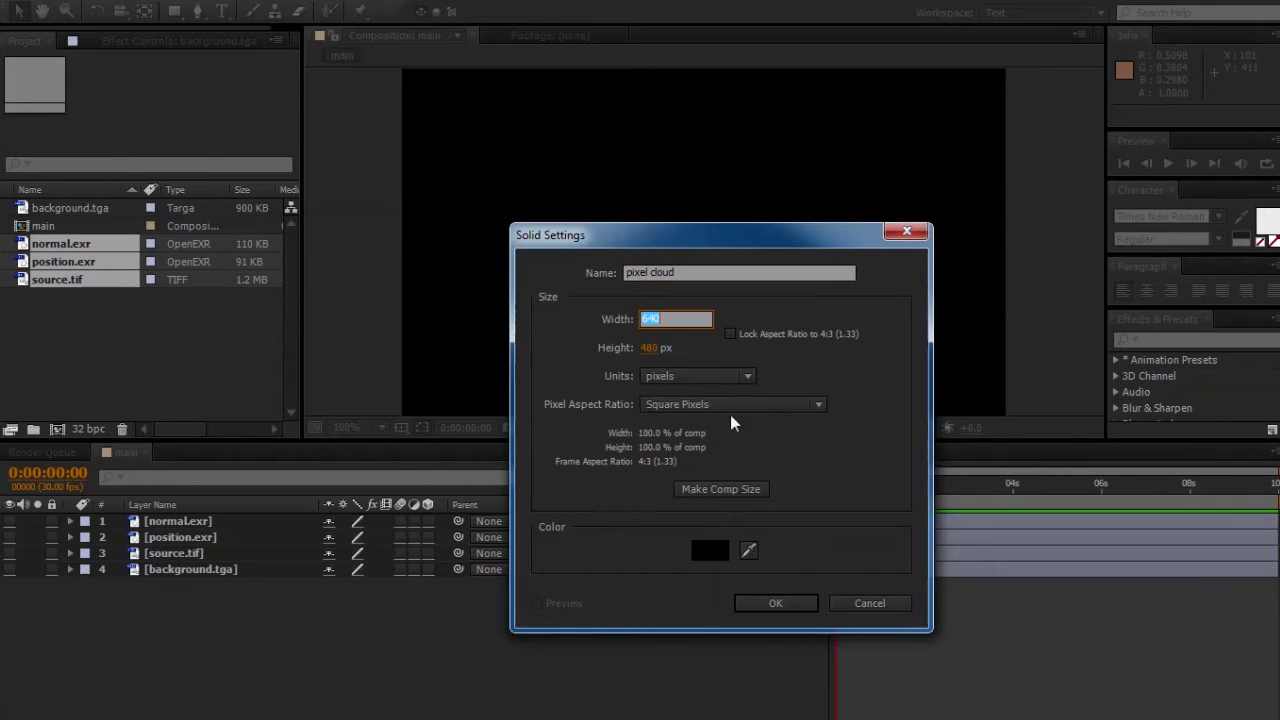
pyautogui.click(752, 493)
pyautogui.click(710, 550)
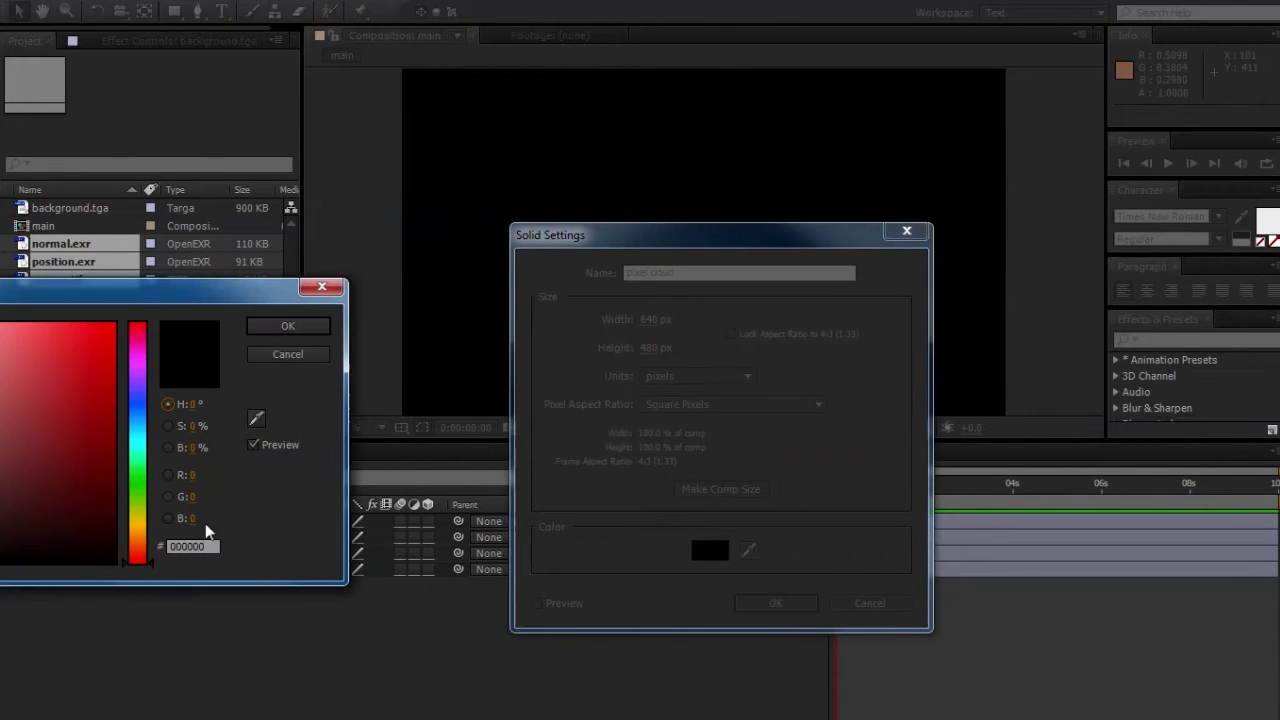
pyautogui.moveTo(245, 292); pyautogui.dragTo(656, 315)
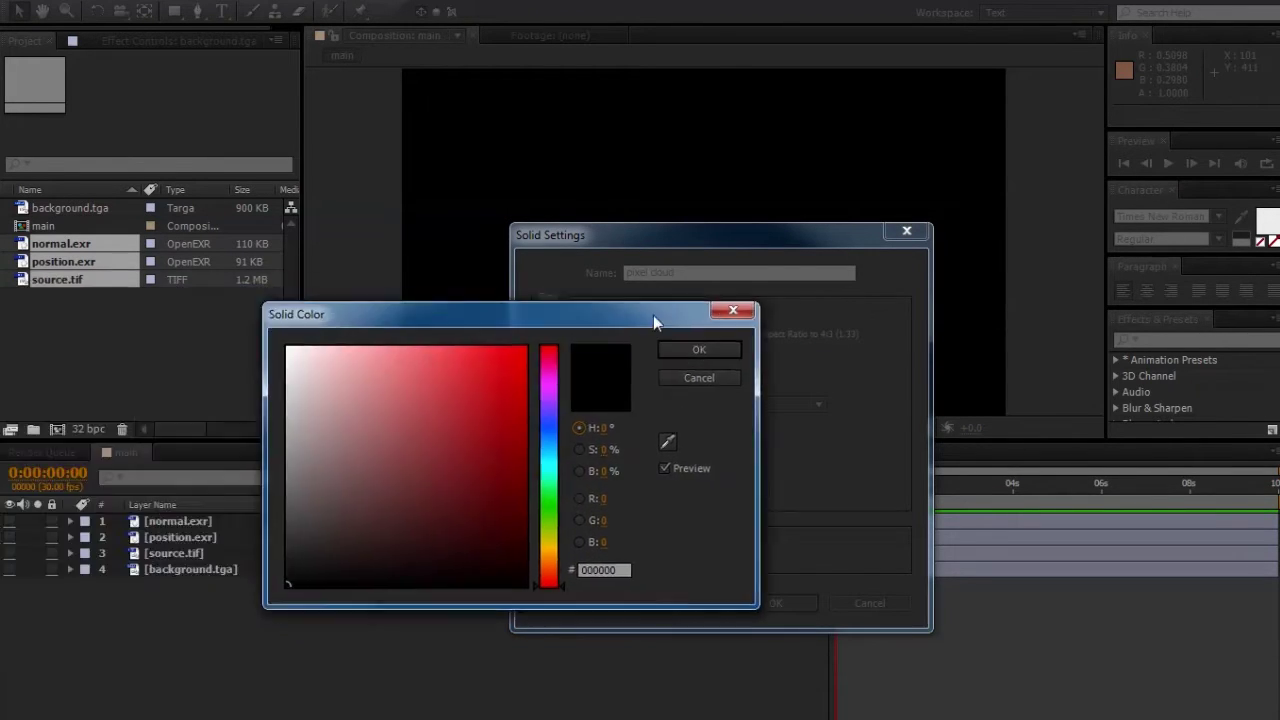
pyautogui.click(696, 351)
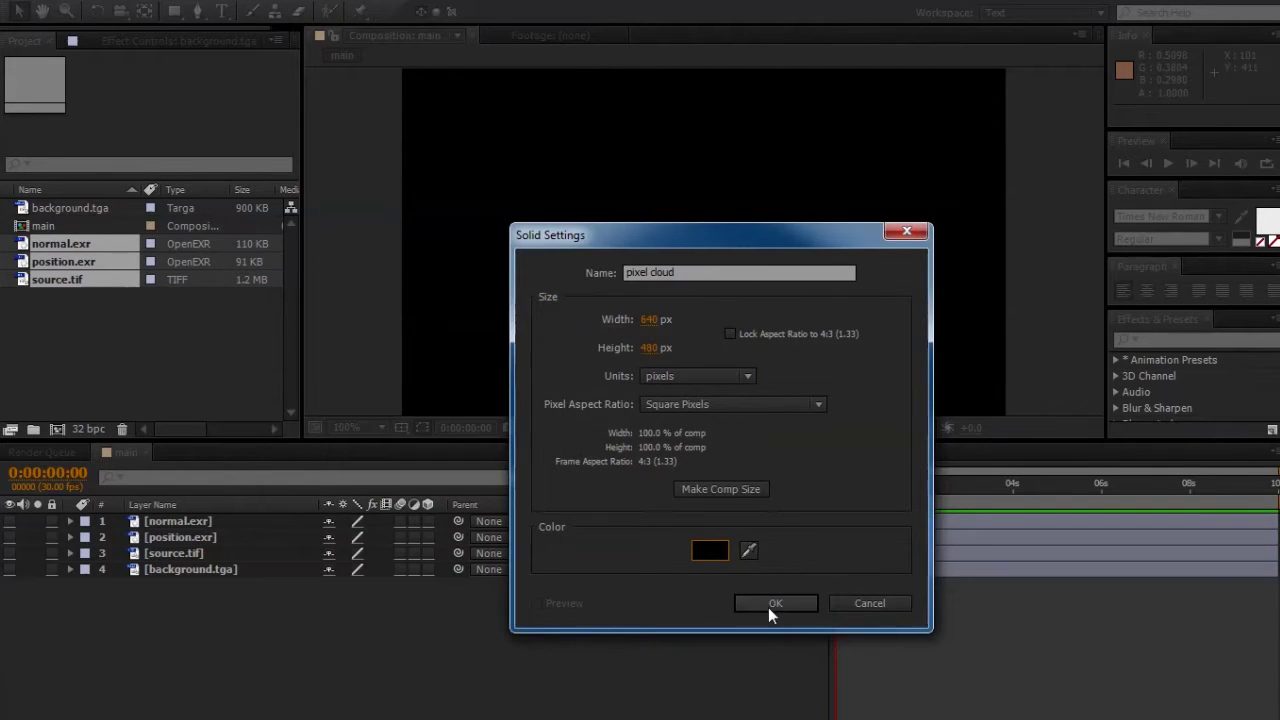
pyautogui.click(772, 605)
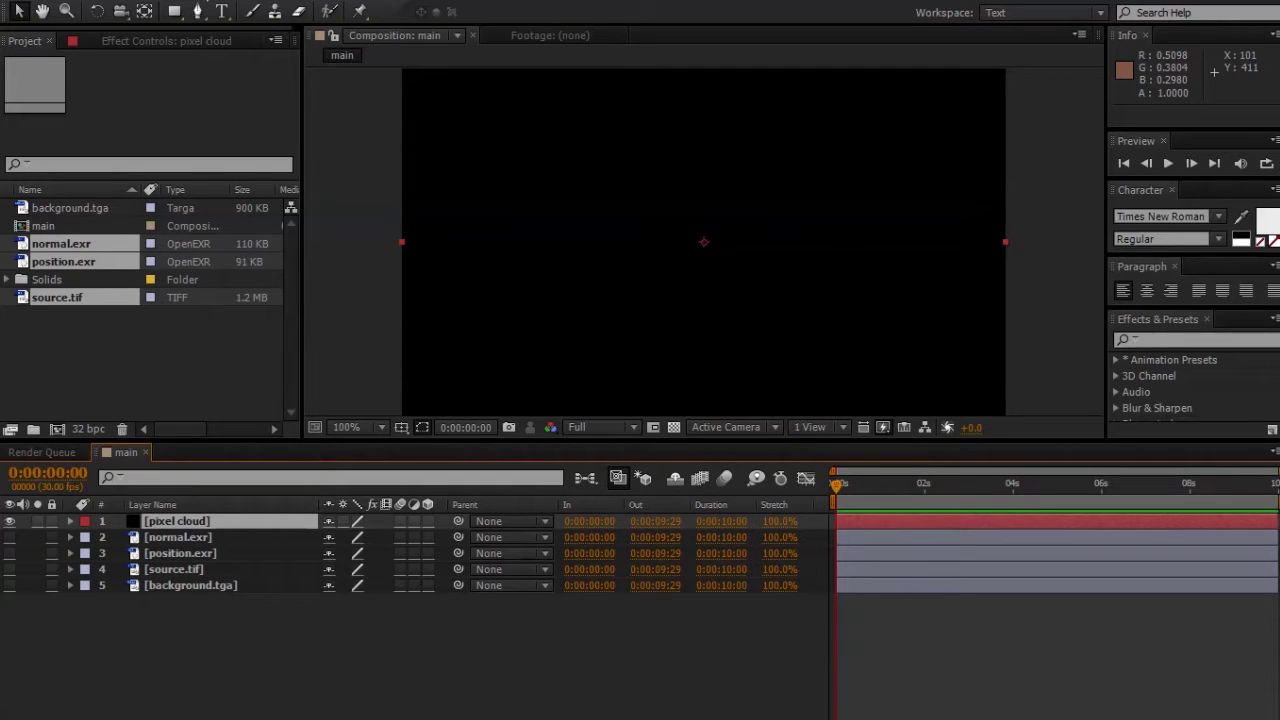
# Step: Apply the Pixel Cloud effect to the solid
pyautogui.click(205, 1)
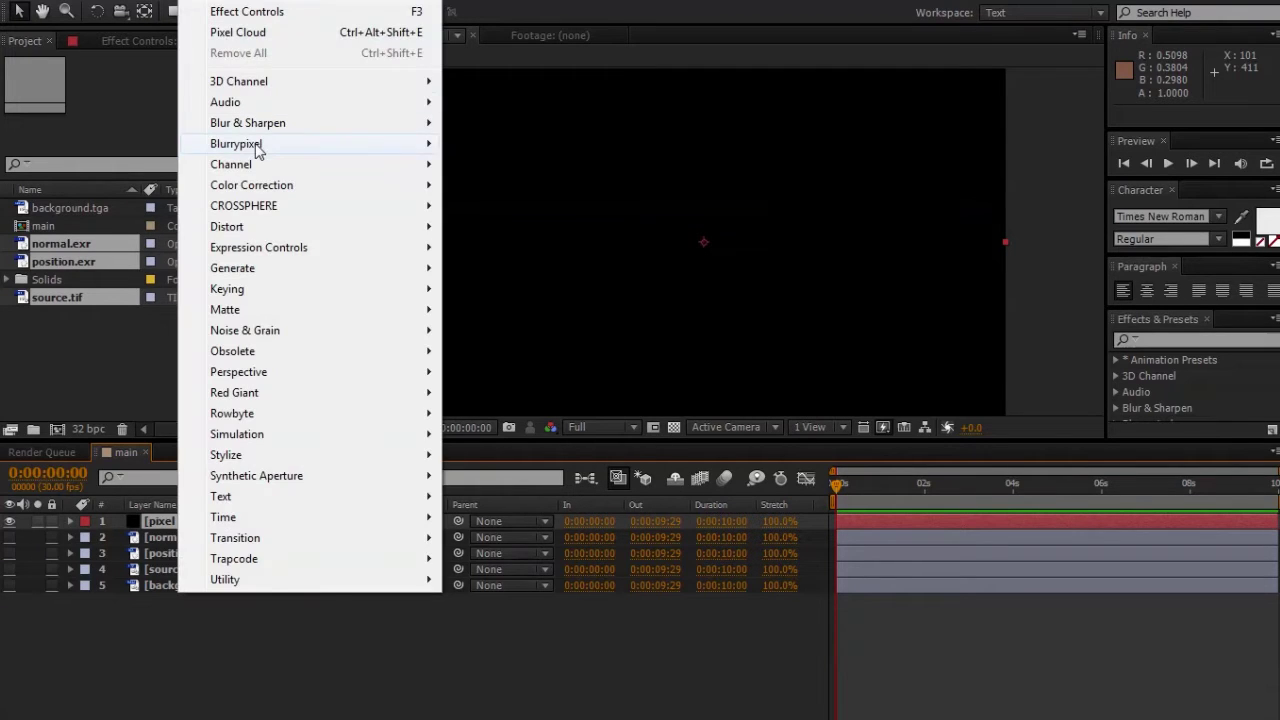
pyautogui.moveTo(229, 138)
pyautogui.click(491, 146)
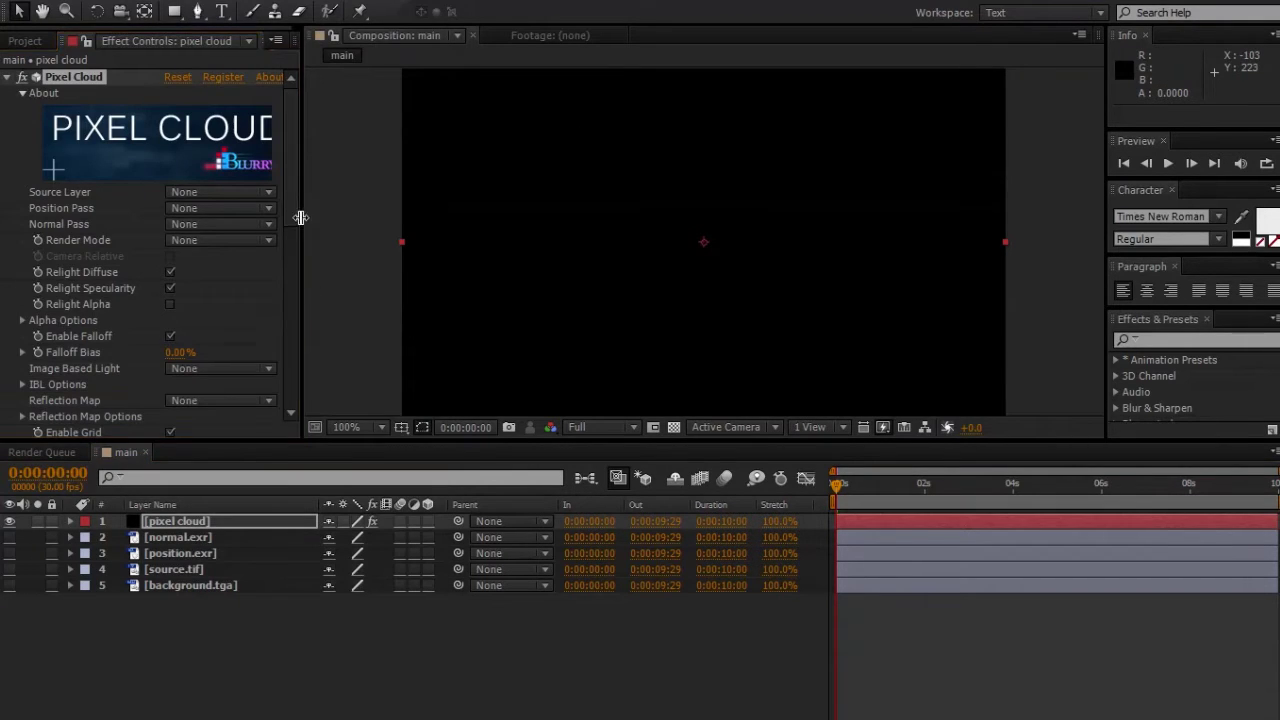
# Step: Add a new camera named 'shotCam' with the 35mm lens preset
pyautogui.rightClick(316, 645)
pyautogui.moveTo(380, 657)
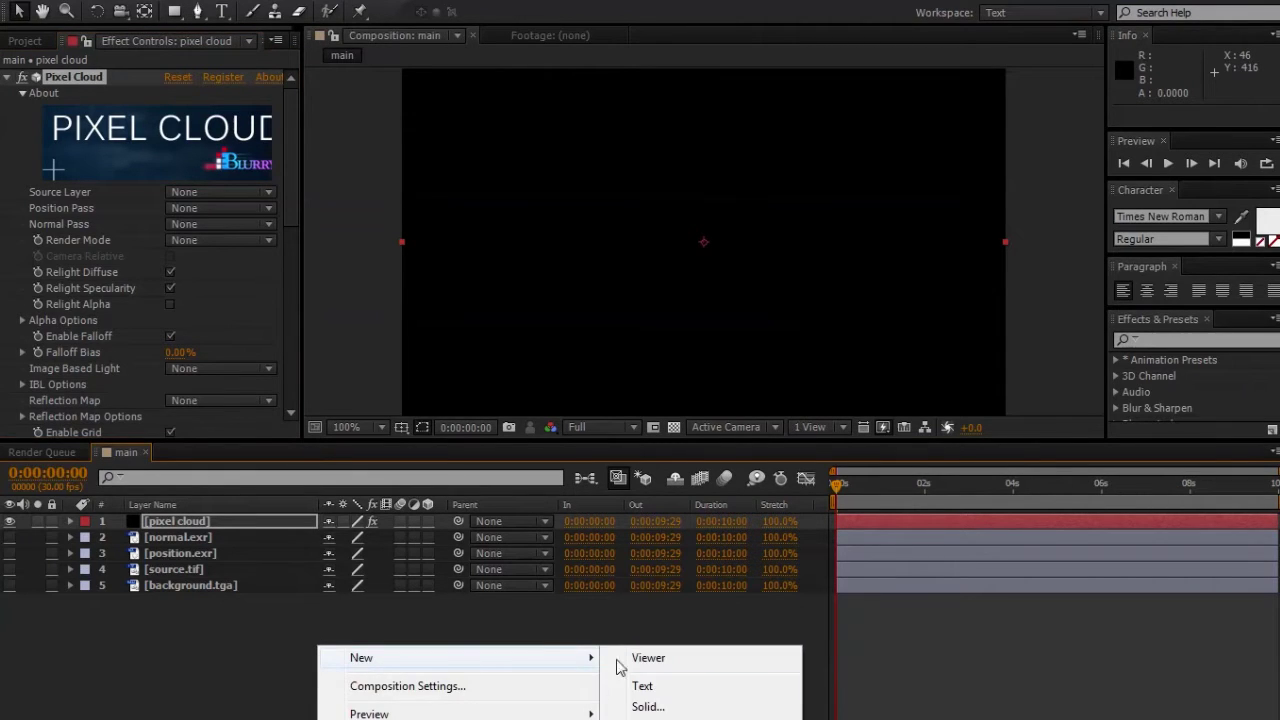
pyautogui.click(700, 719)
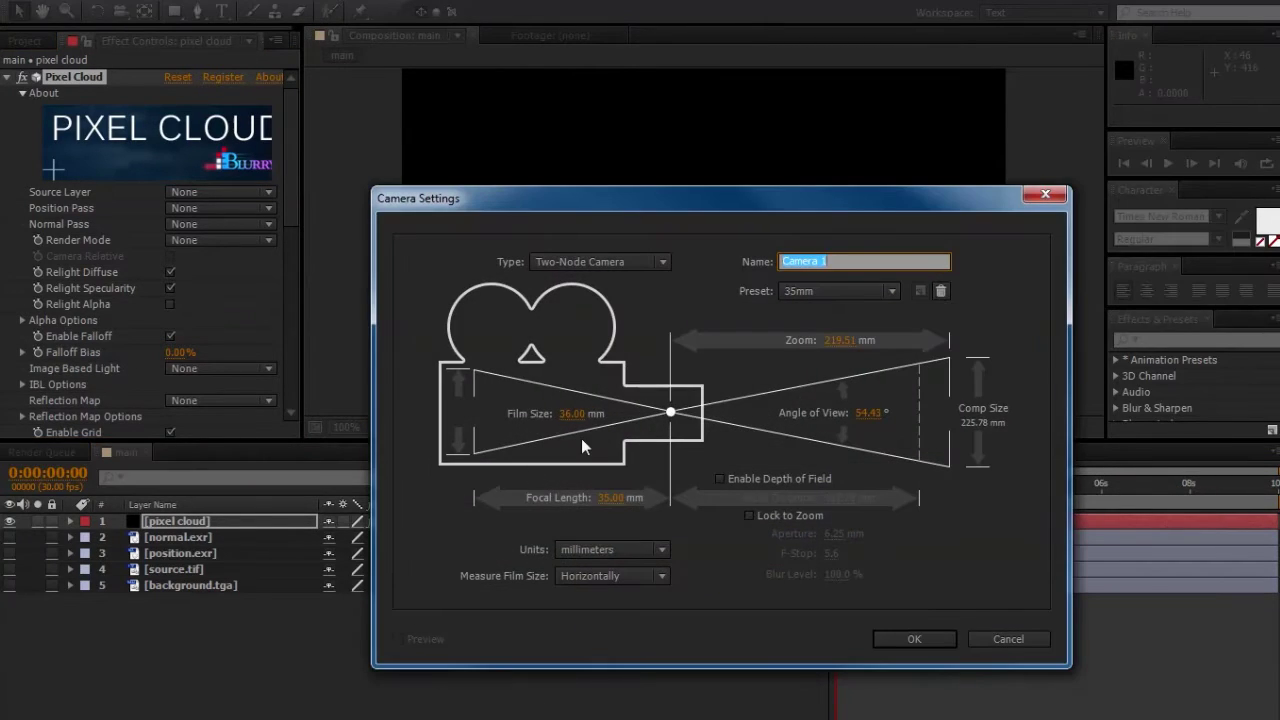
pyautogui.write('shotCam')
pyautogui.click(800, 290)
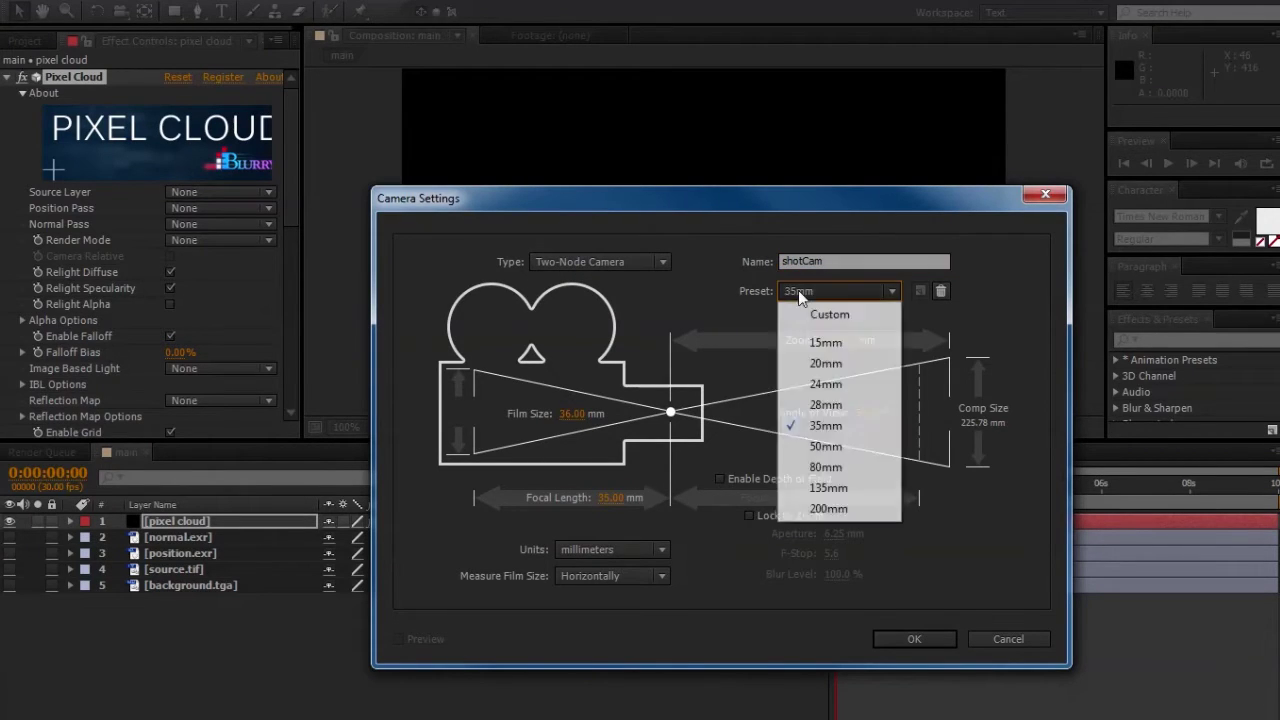
pyautogui.click(850, 425)
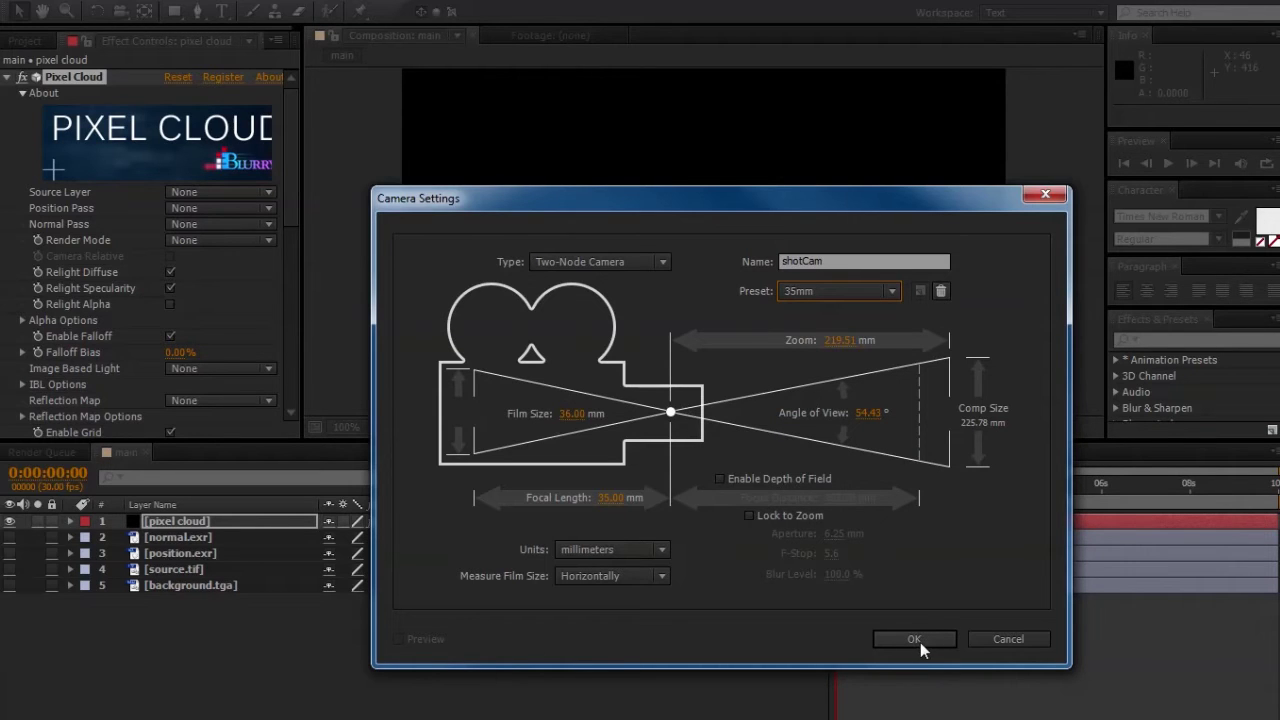
pyautogui.click(914, 640)
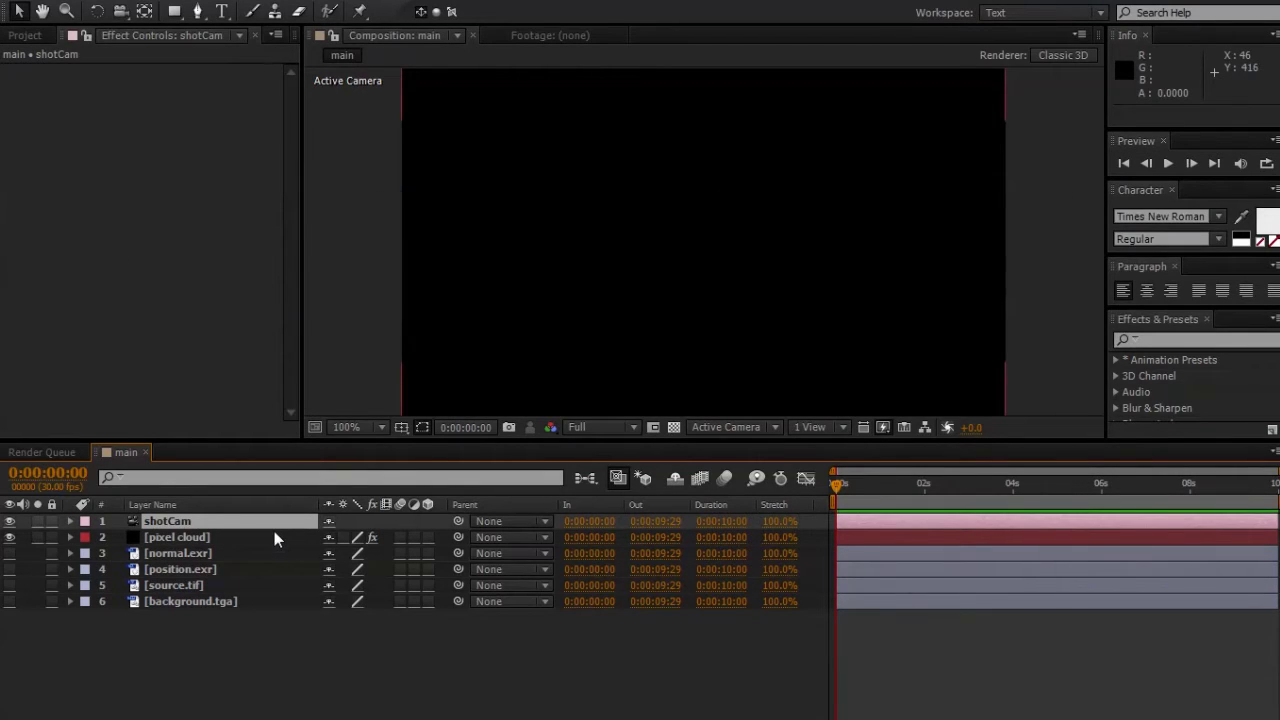
# Step: Set shotCam's Position to X 58.6, Y -5.732, Z 5.652
pyautogui.press('p')
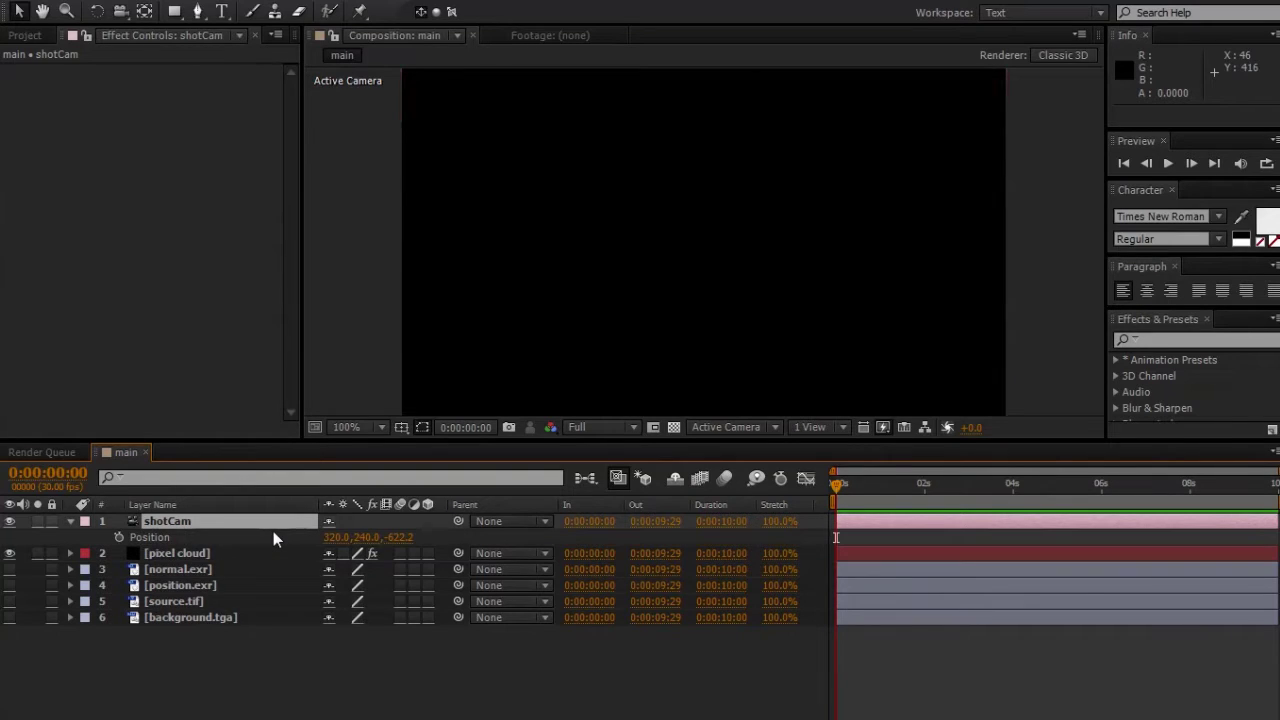
pyautogui.click(267, 540)
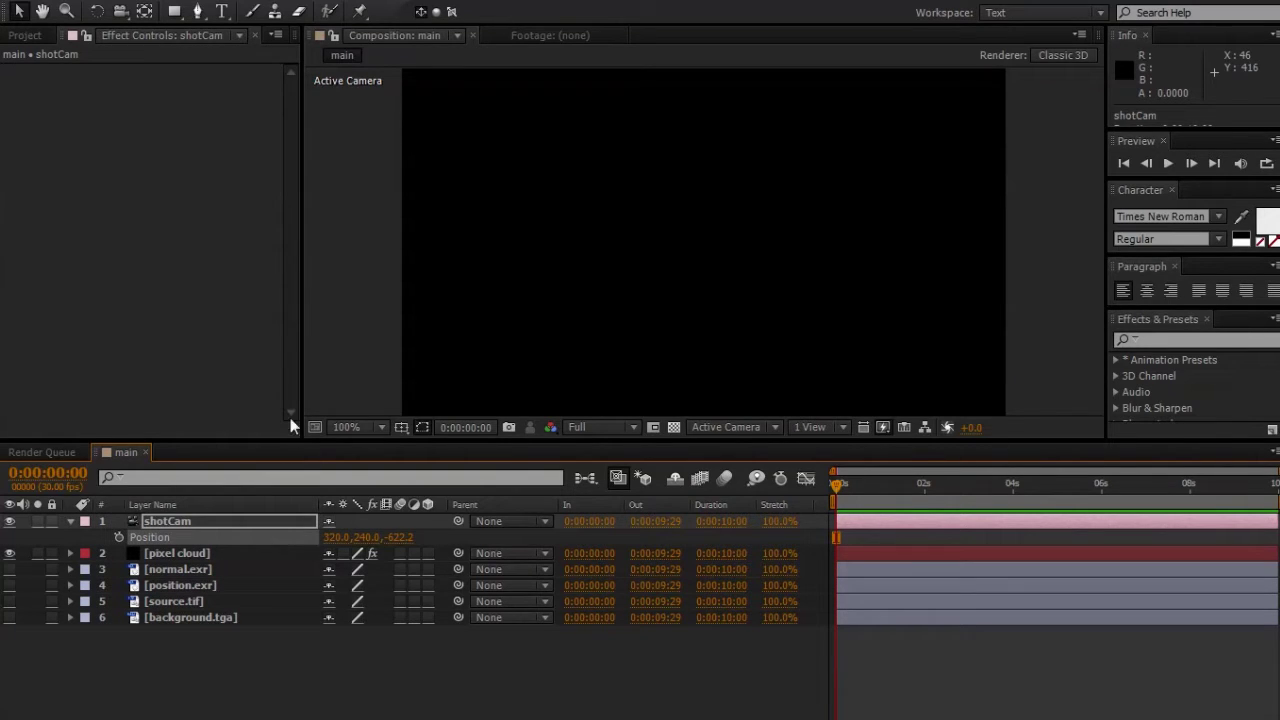
pyautogui.click(336, 538)
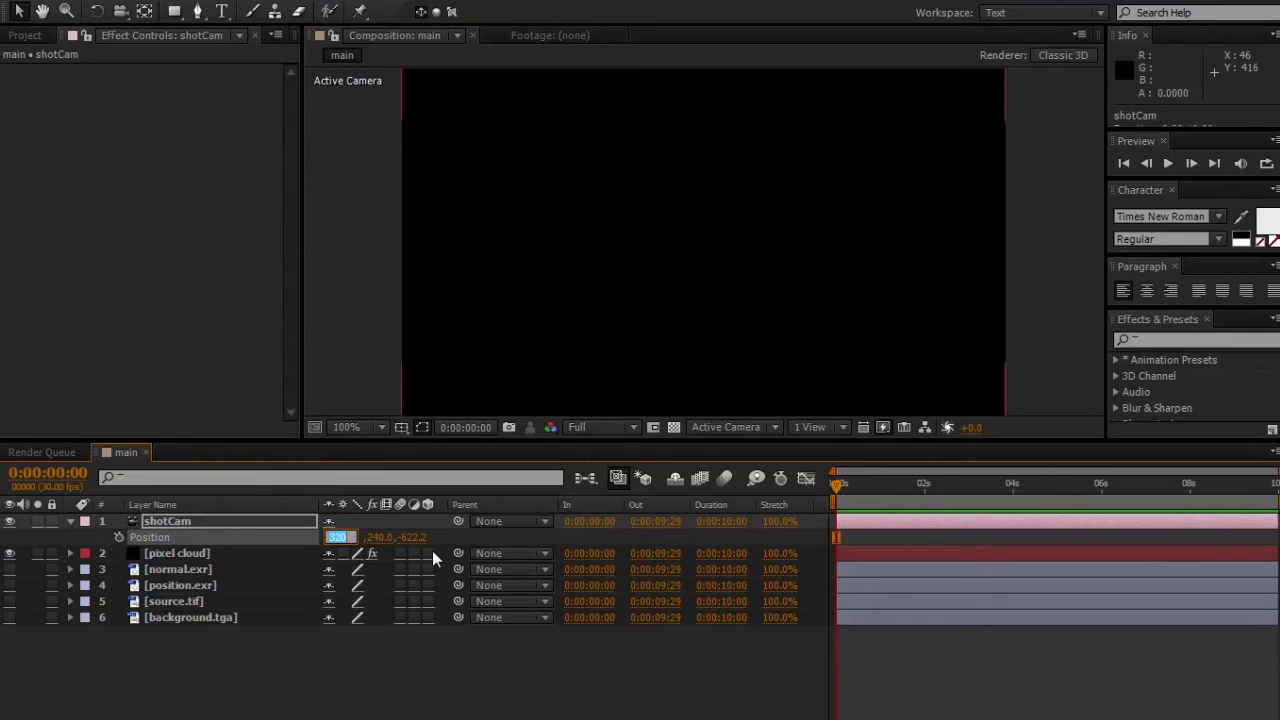
pyautogui.write('58.5')
pyautogui.press('BackSpace')
pyautogui.write('6')
pyautogui.press('Tab')
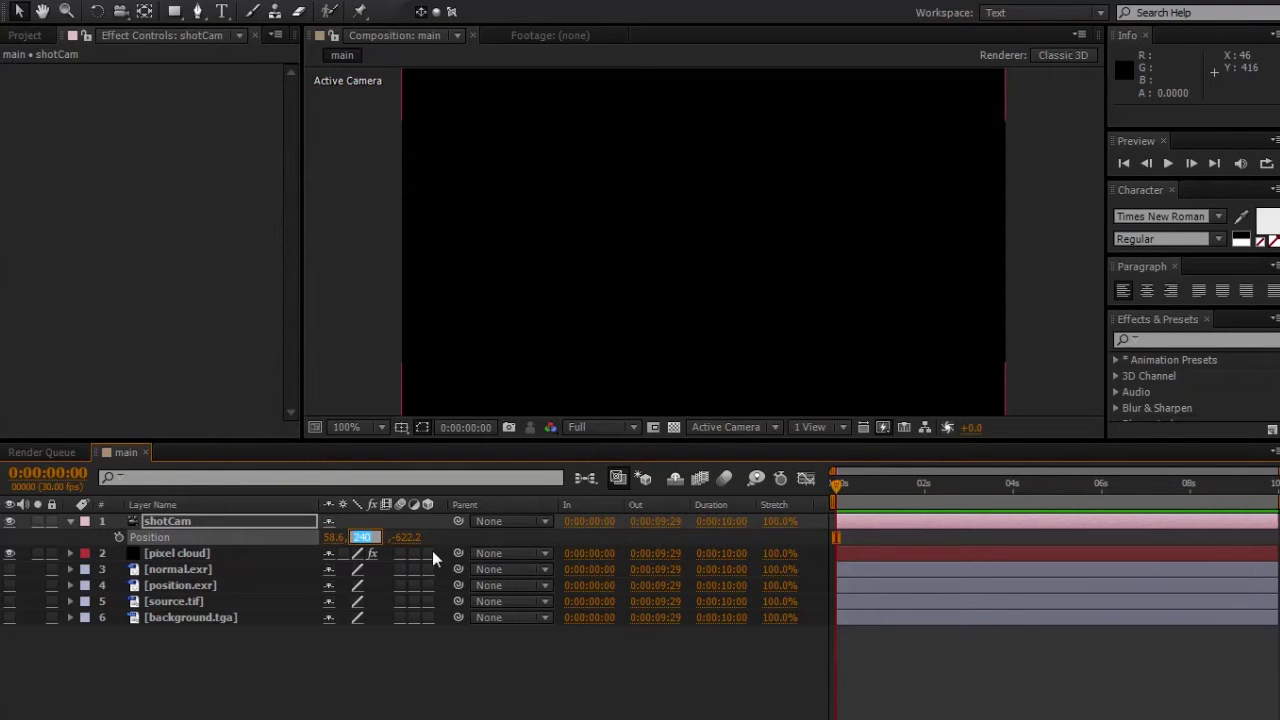
pyautogui.write('-5.732')
pyautogui.press('Tab')
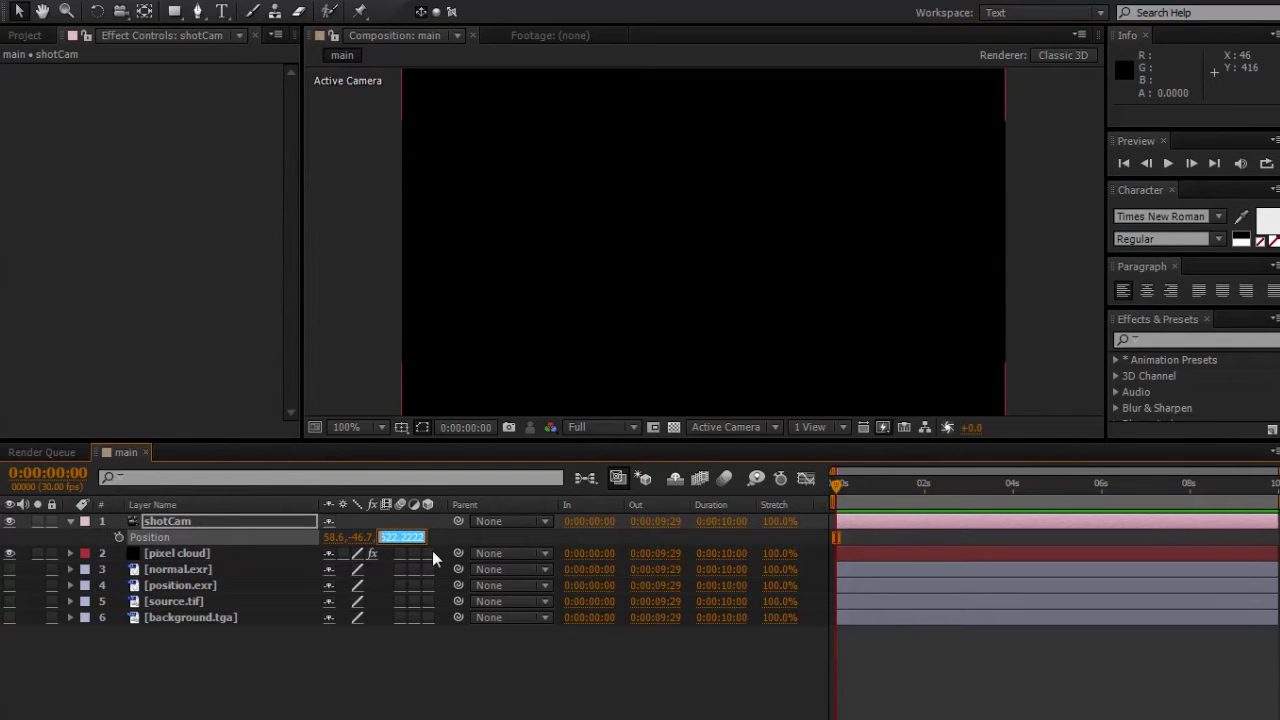
pyautogui.write('5.652')
pyautogui.press('Return')
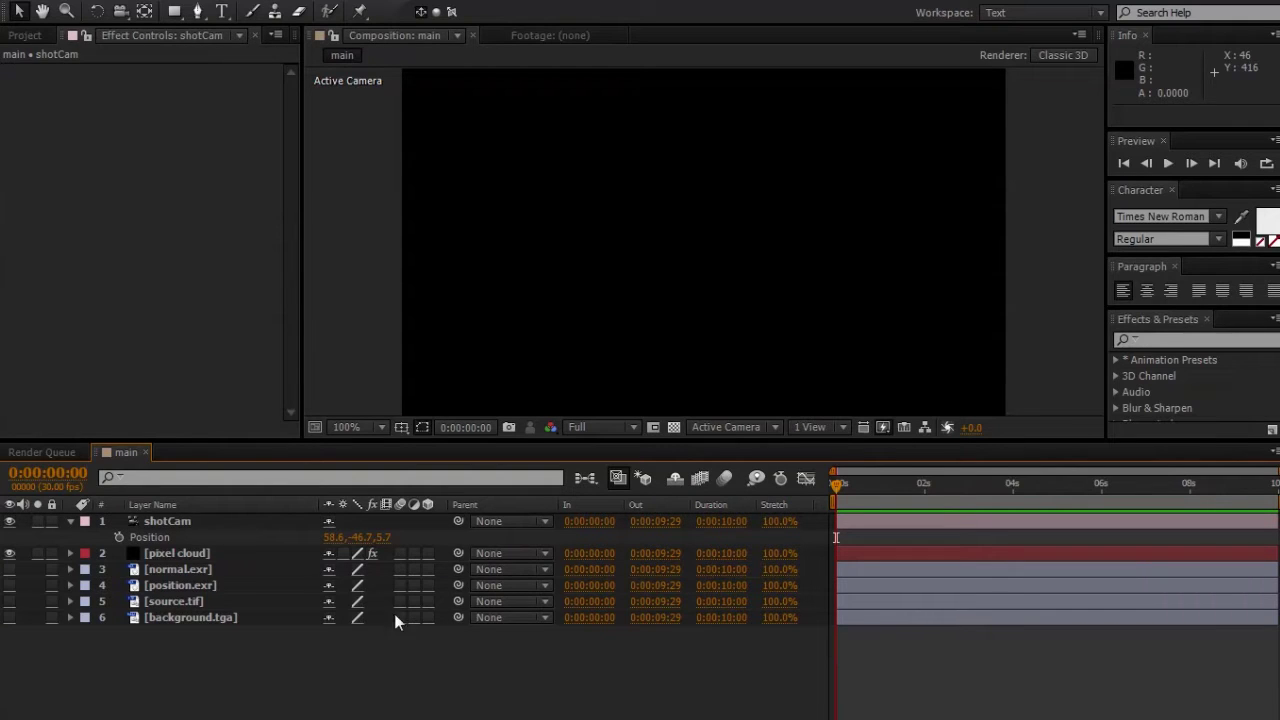
# Step: Set shotCam's Point of Interest to -1.95, -5.7, -1.3
pyautogui.click(263, 520)
pyautogui.press('a')
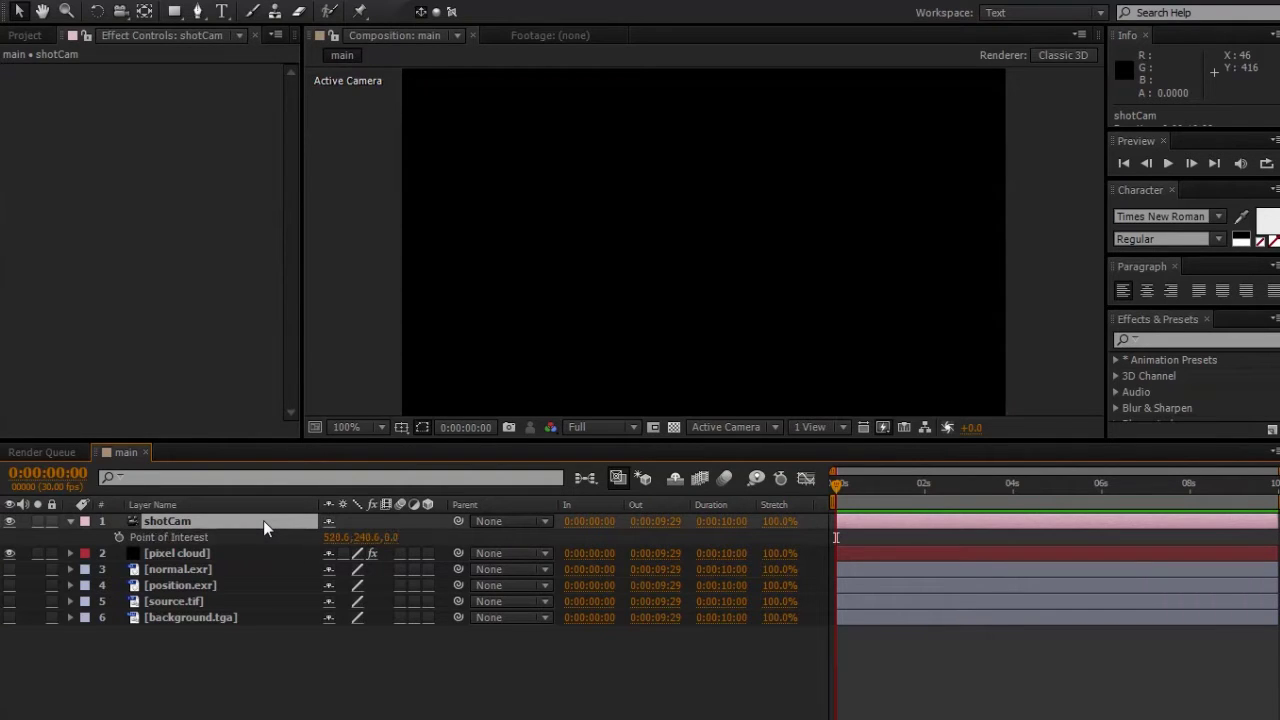
pyautogui.click(338, 540)
pyautogui.press('Return')
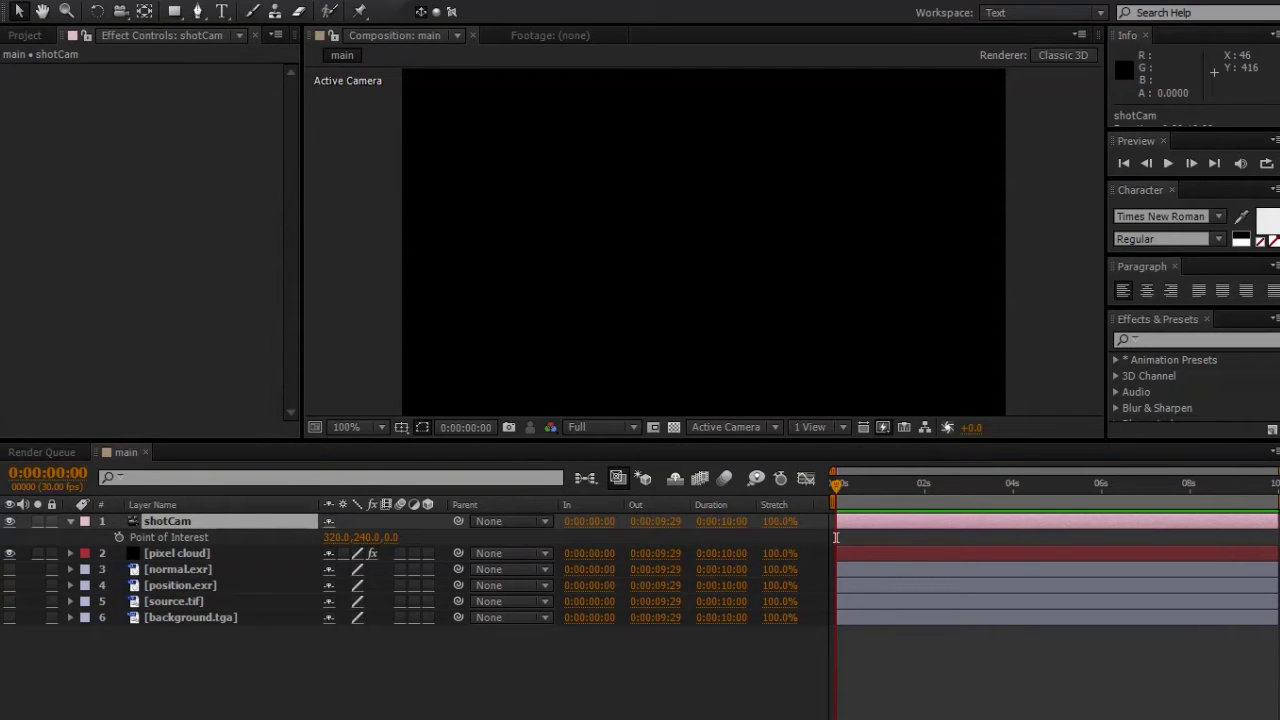
pyautogui.click(338, 537)
pyautogui.write('-1.95')
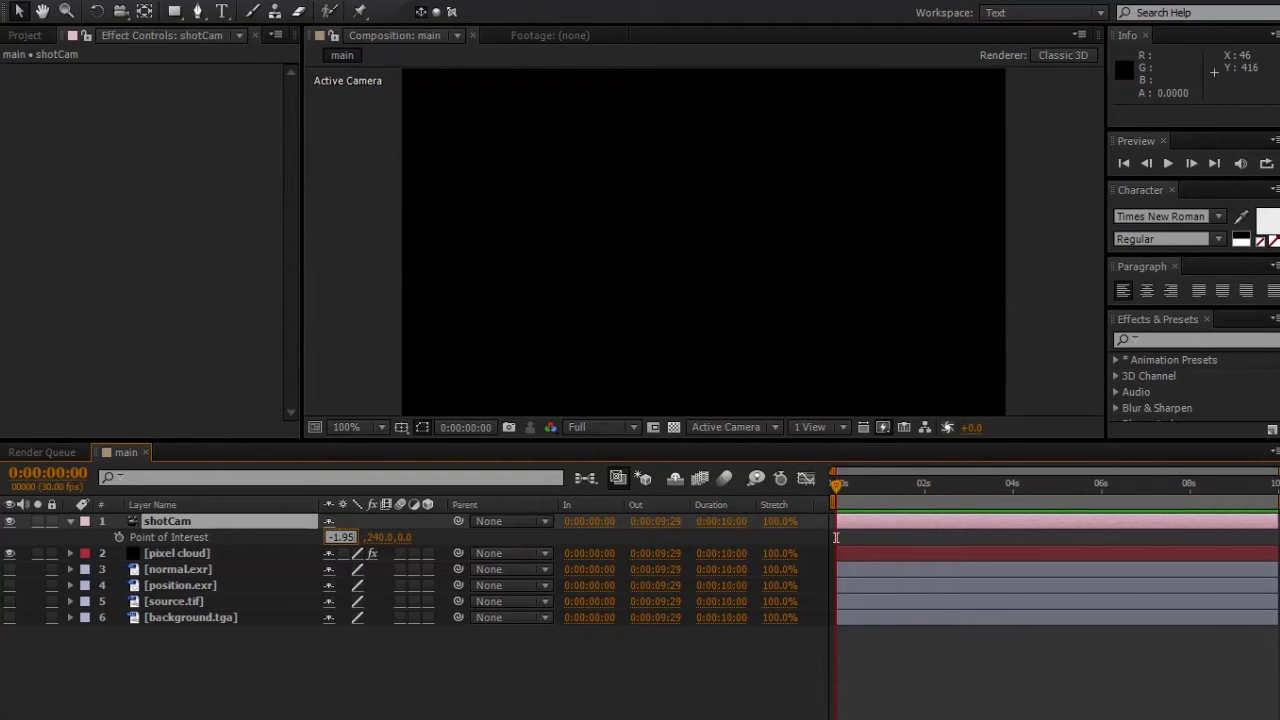
pyautogui.press('Tab')
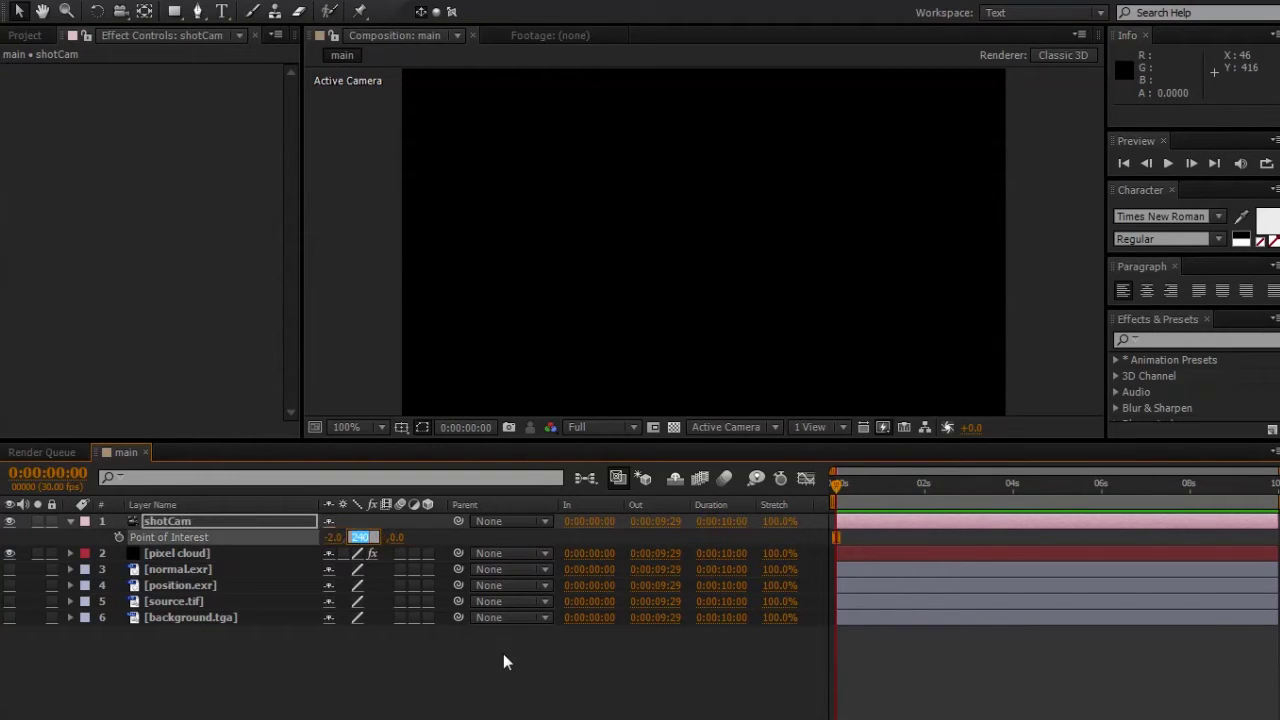
pyautogui.write('-5.7')
pyautogui.press('Tab')
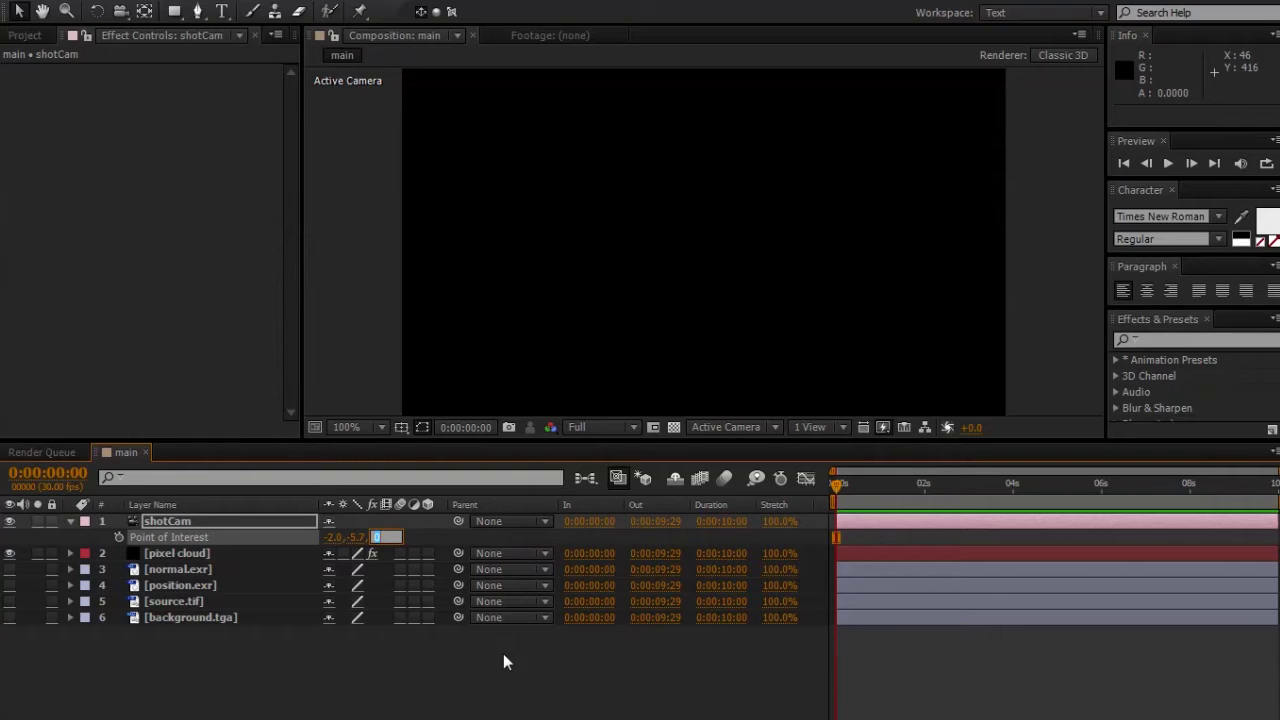
pyautogui.write('-1.649')
pyautogui.press('BackSpace')
pyautogui.press('BackSpace')
pyautogui.press('BackSpace')
pyautogui.write('3')
pyautogui.click(503, 653)
# Step: Change shotCam's focal length to 50 in Camera Settings
pyautogui.doubleClick(269, 524)
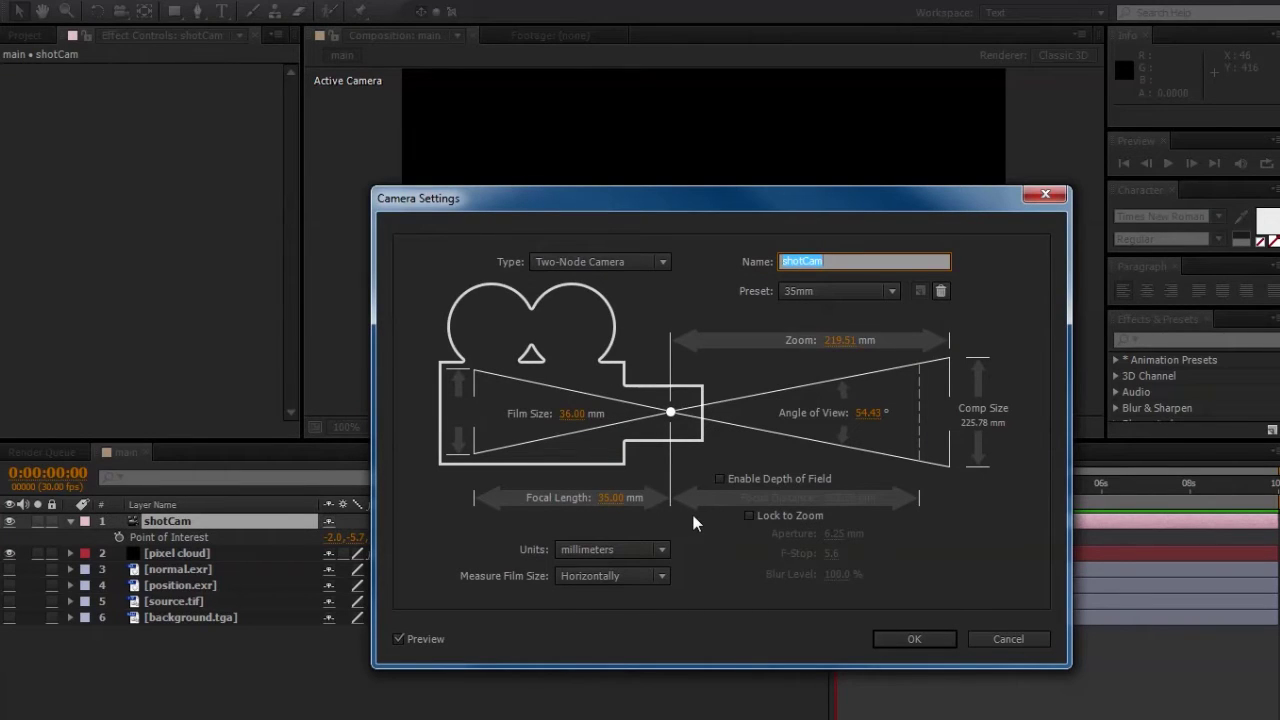
pyautogui.click(615, 498)
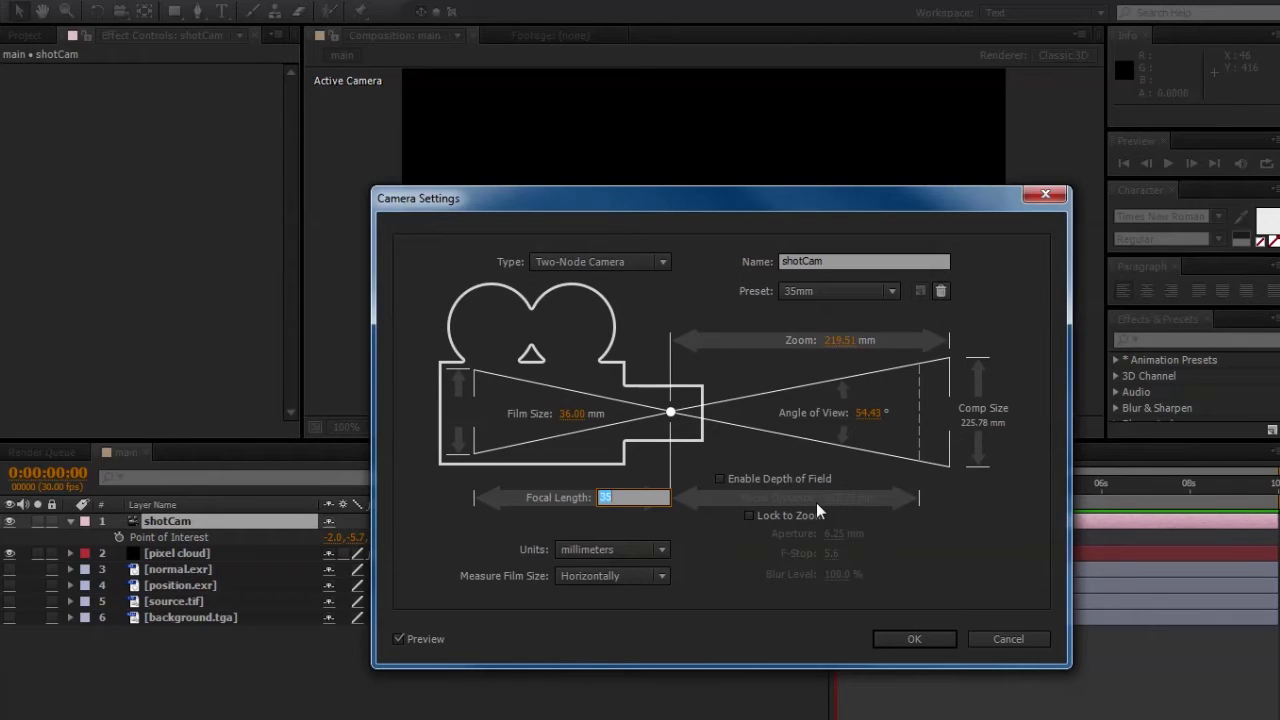
pyautogui.write('50')
pyautogui.press('Return')
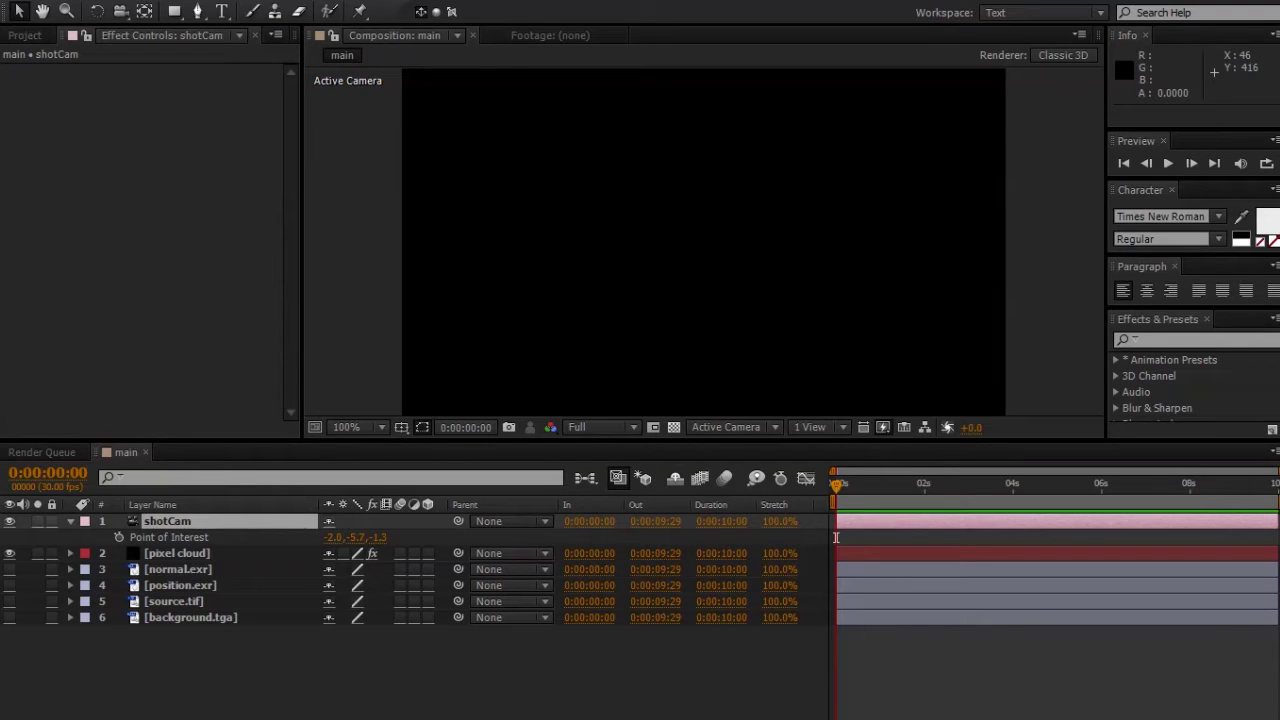
# Step: Duplicate shotCam, rename the copy 'refCam' and move it to the bottom of the stack
pyautogui.click(242, 553)
pyautogui.click(233, 526)
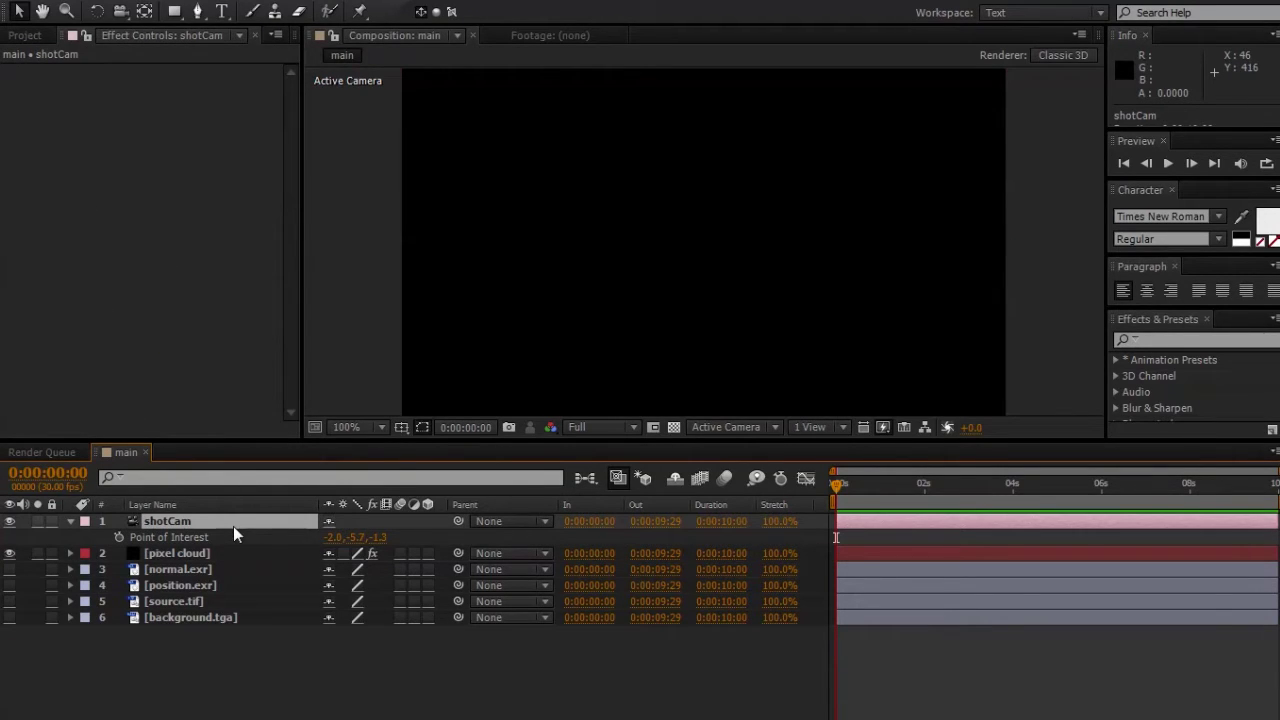
pyautogui.hotkey('ctrl', 'd')
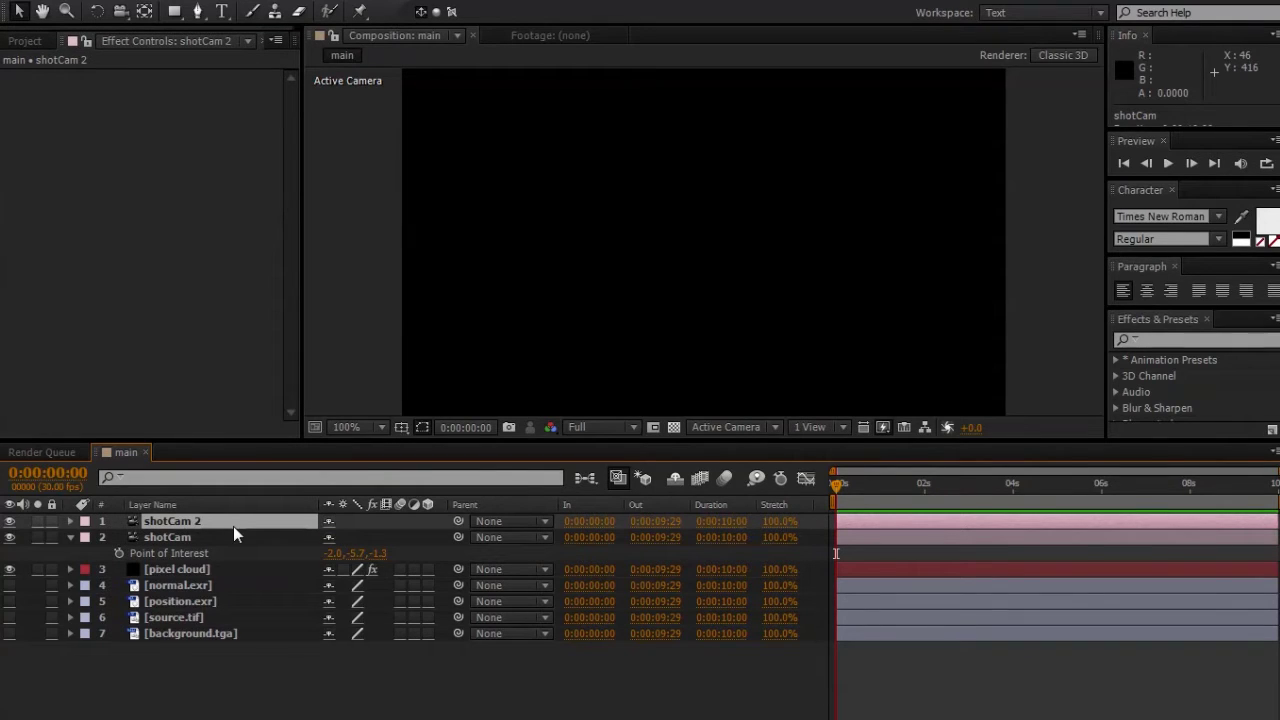
pyautogui.press('Return')
pyautogui.write('refCam')
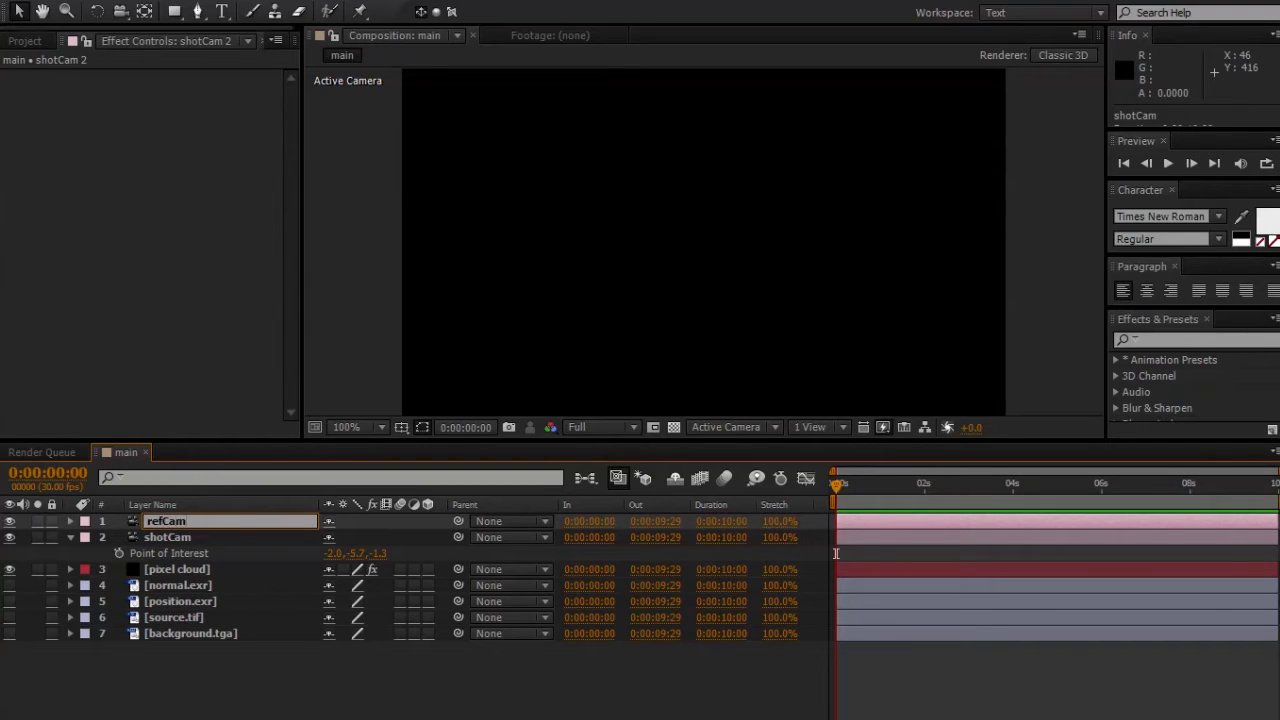
pyautogui.press('Return')
pyautogui.moveTo(233, 528); pyautogui.dragTo(255, 717)
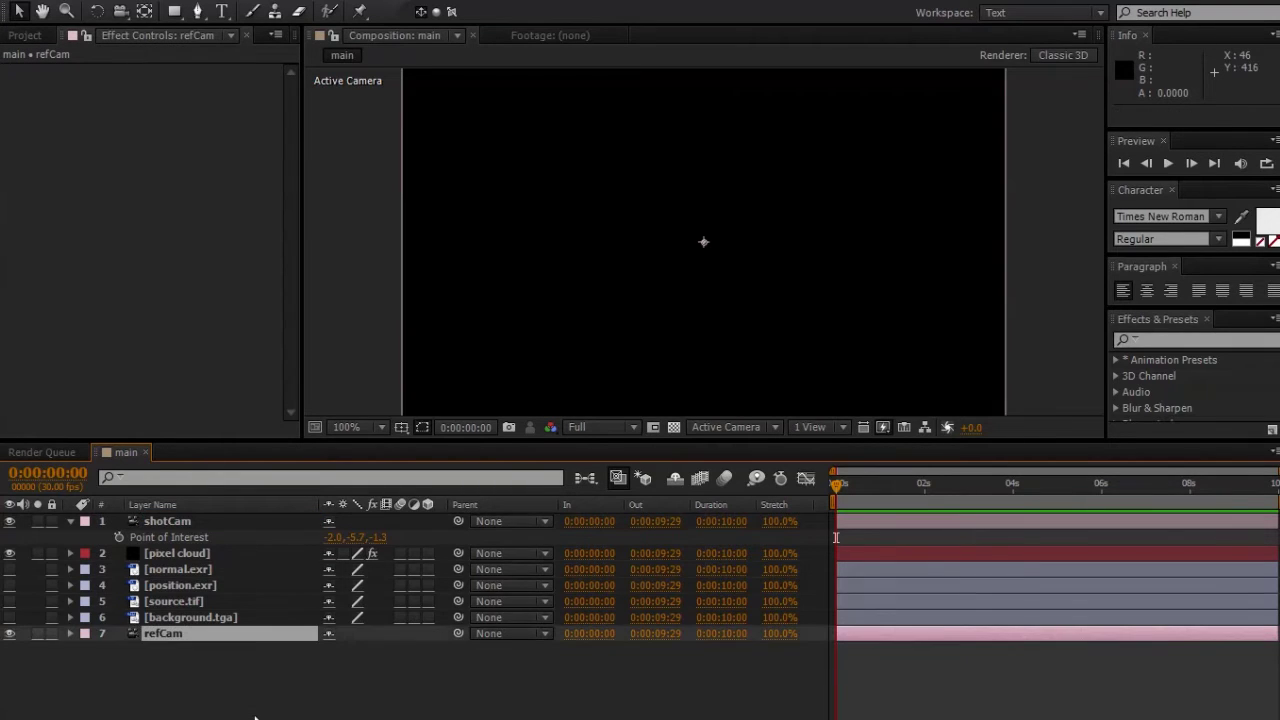
pyautogui.click(220, 562)
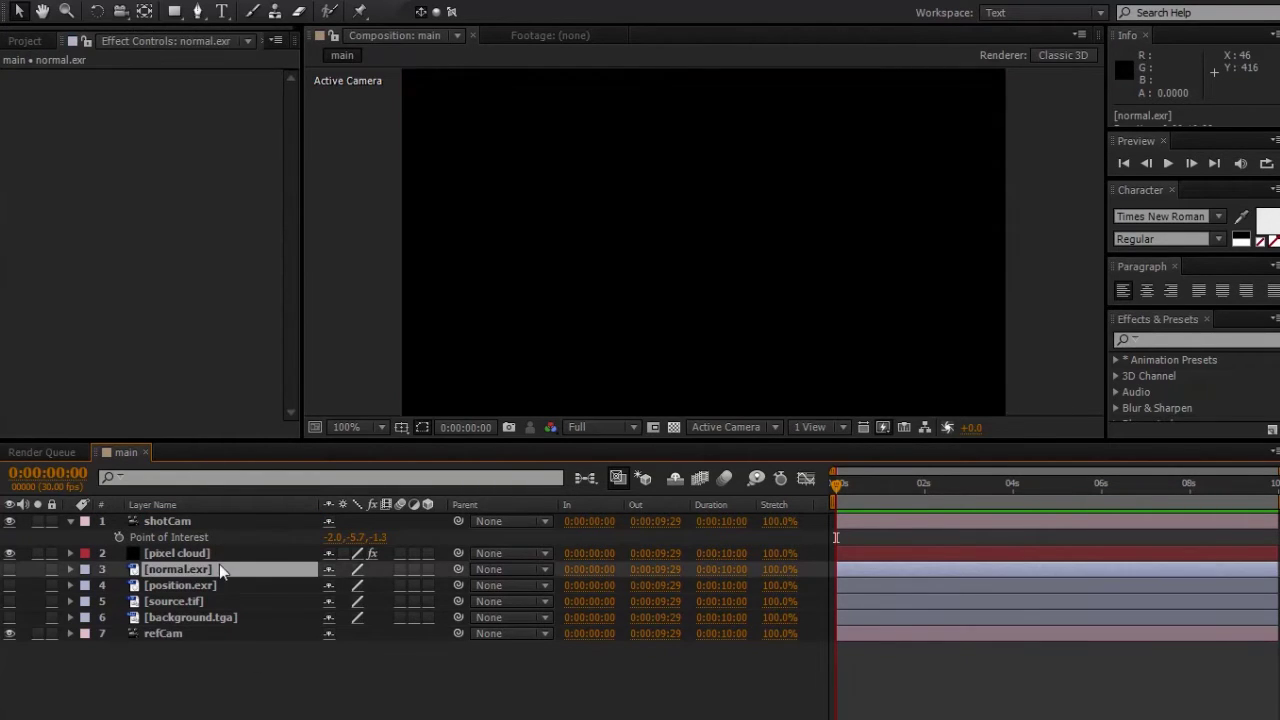
# Step: Set Pixel Cloud's Source Layer to source.tif, Position Pass to position.exr, Normal Pass to normal.exr
pyautogui.click(219, 553)
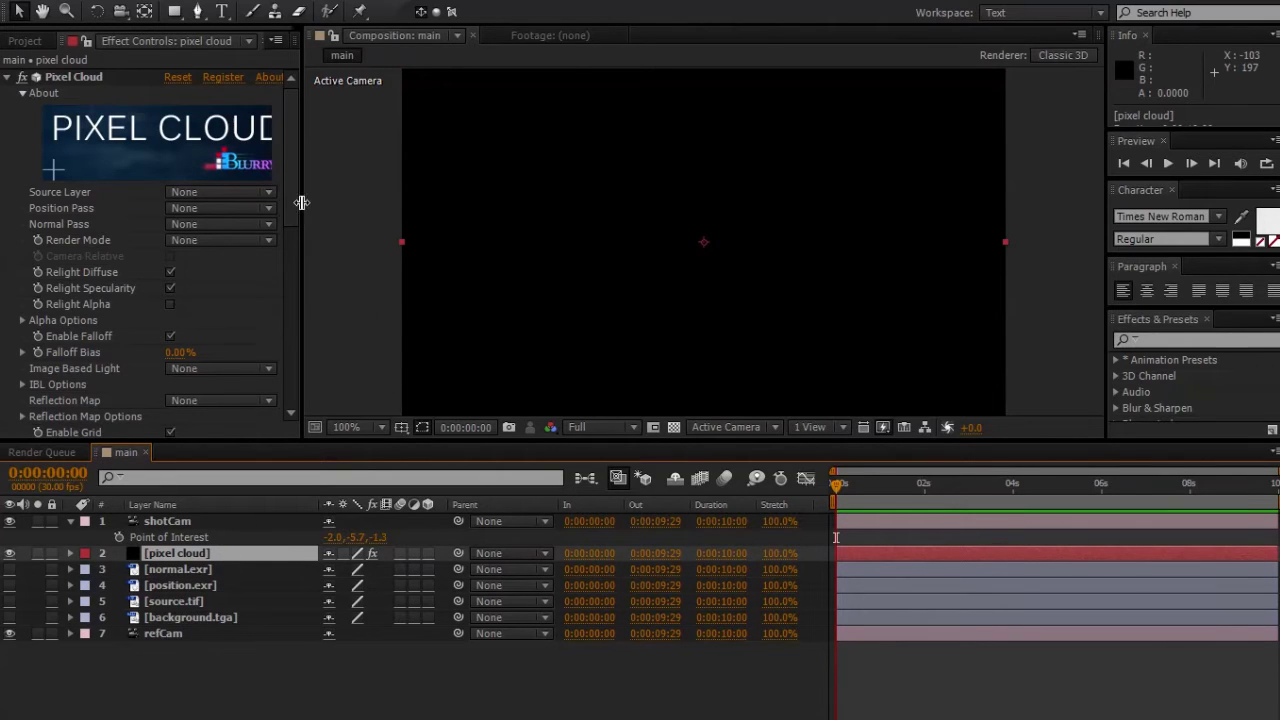
pyautogui.moveTo(307, 202); pyautogui.dragTo(341, 205)
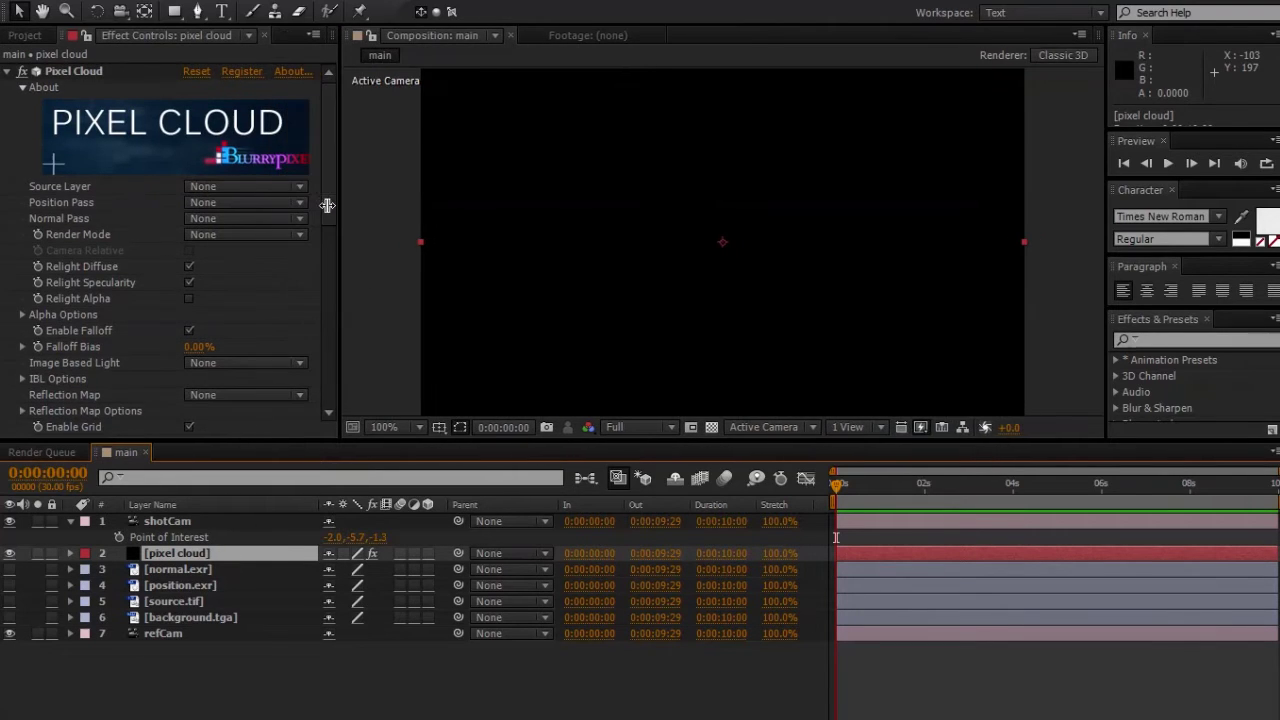
pyautogui.click(241, 188)
pyautogui.click(250, 303)
pyautogui.click(225, 202)
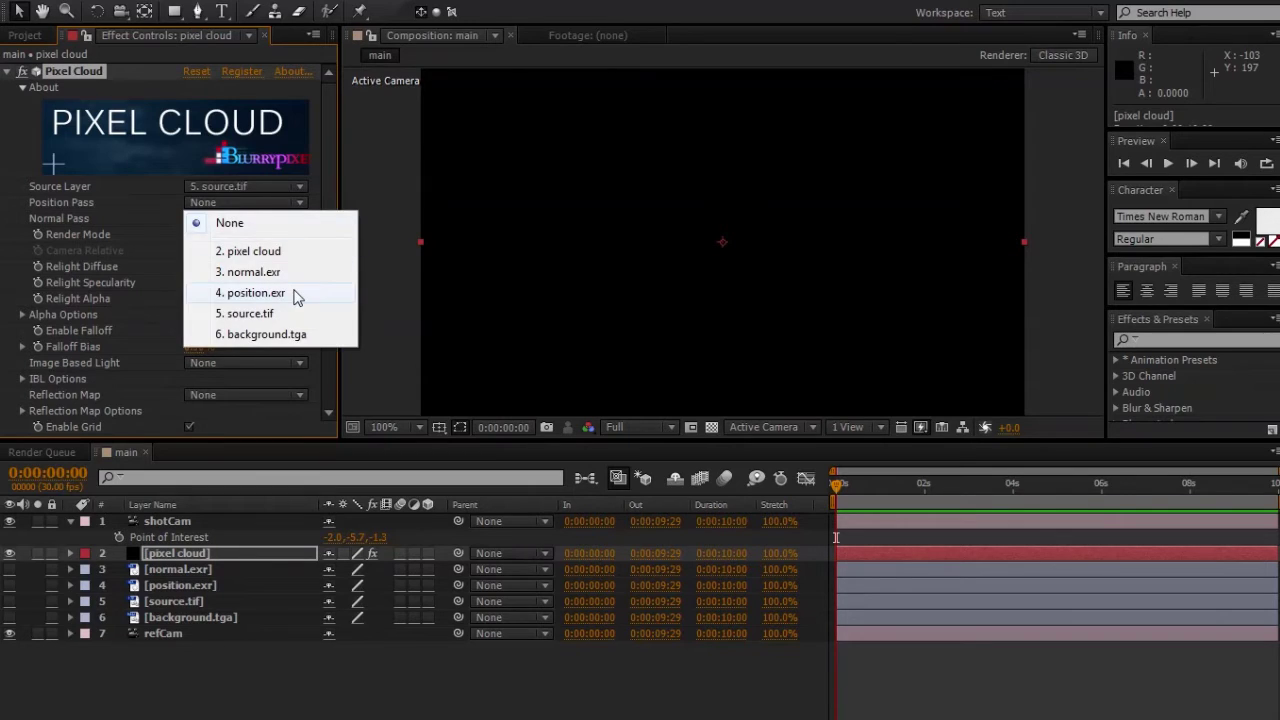
pyautogui.click(258, 292)
pyautogui.click(258, 220)
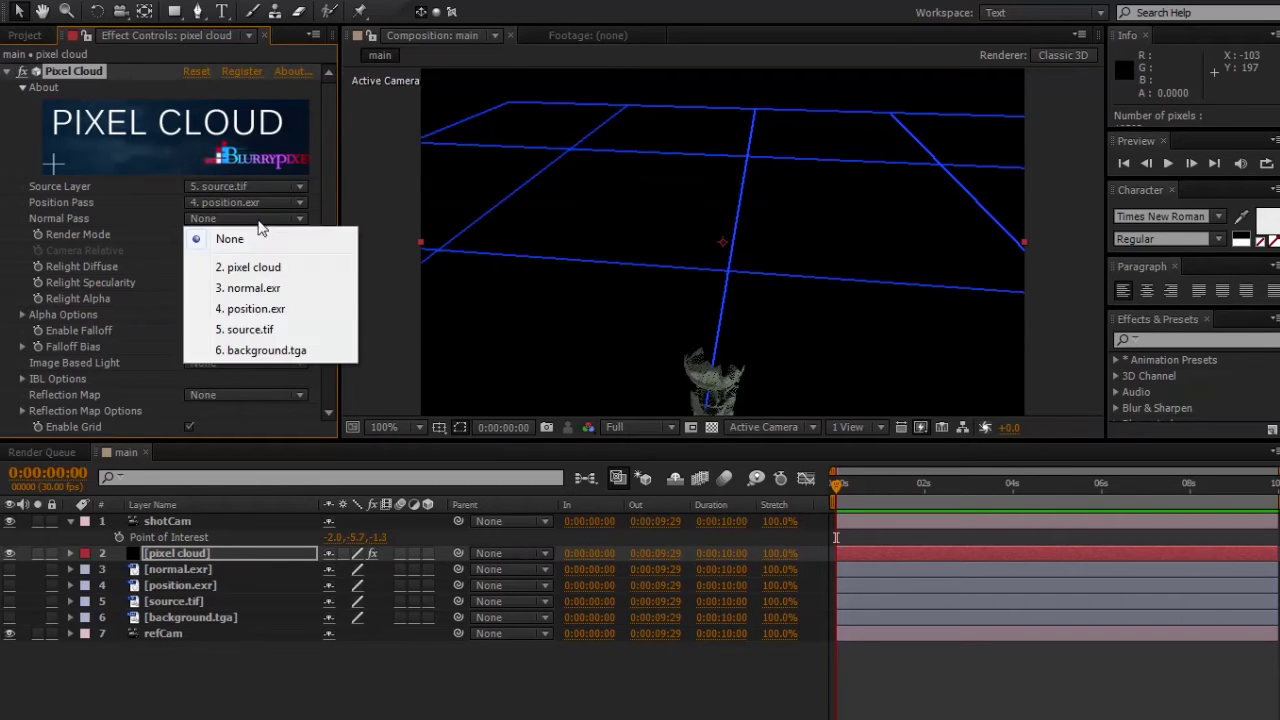
pyautogui.click(312, 291)
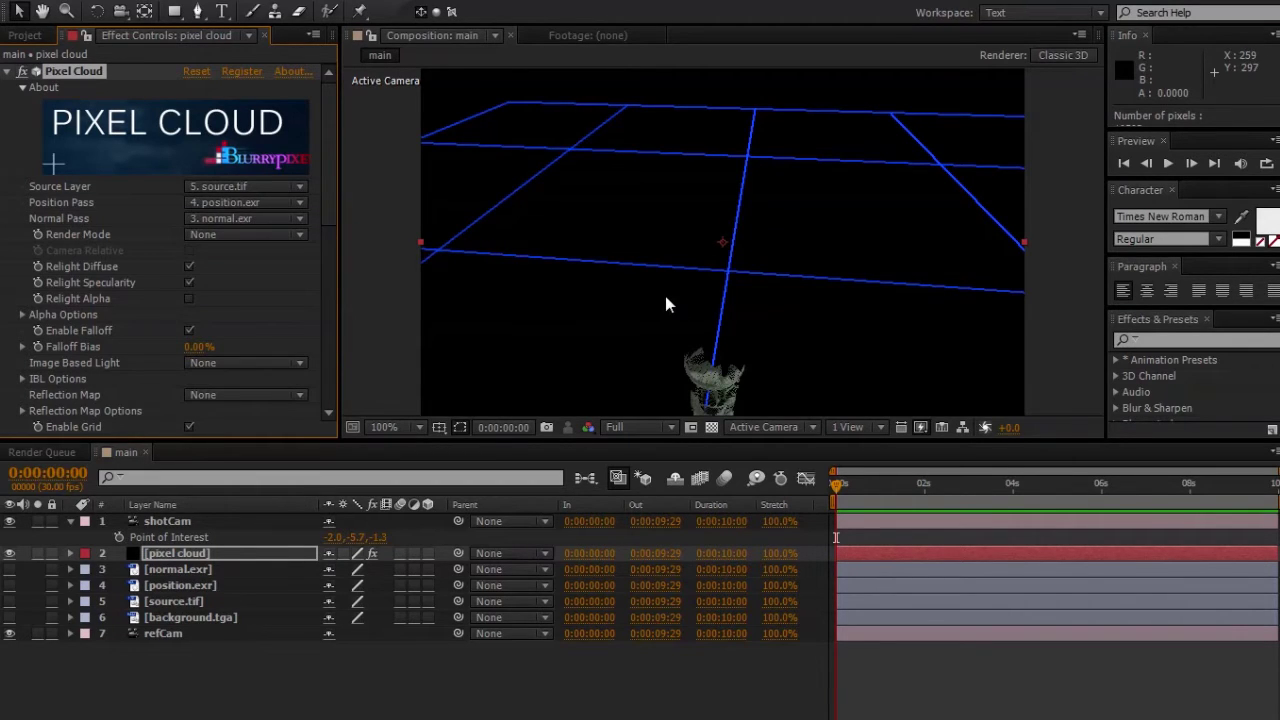
pyautogui.moveTo(665, 296); pyautogui.dragTo(663, 220)
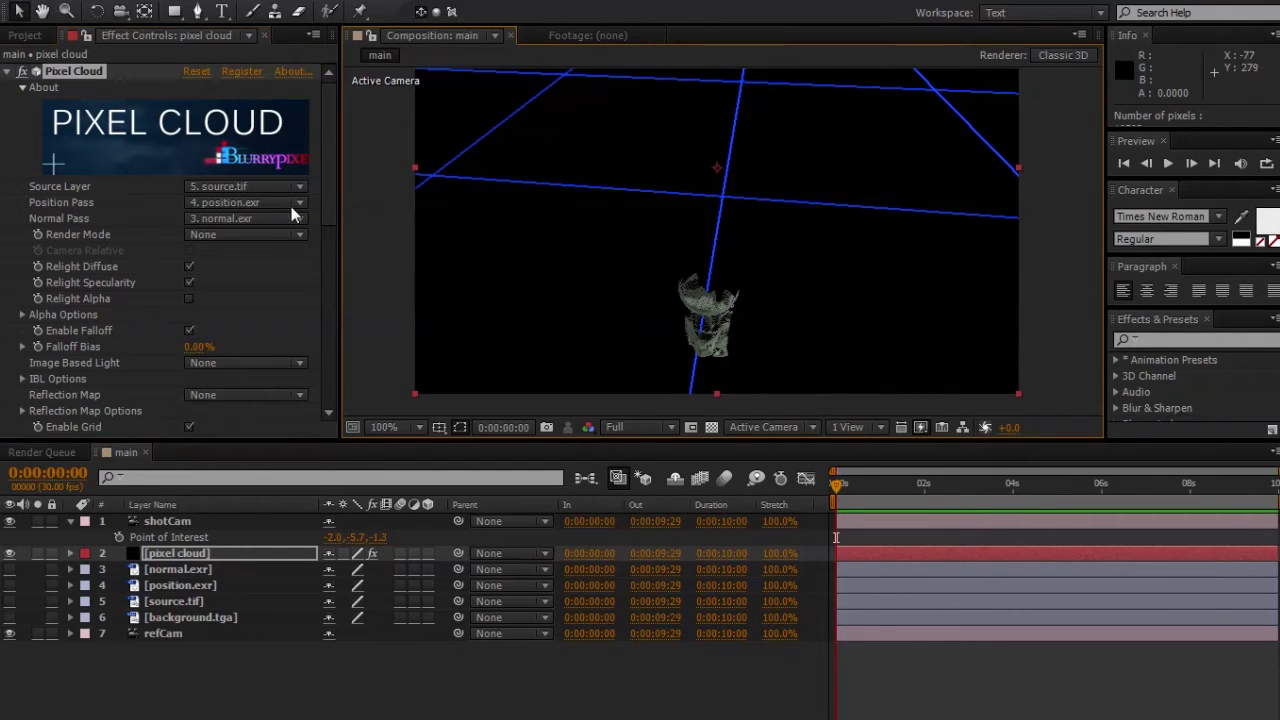
pyautogui.moveTo(323, 207); pyautogui.dragTo(323, 298)
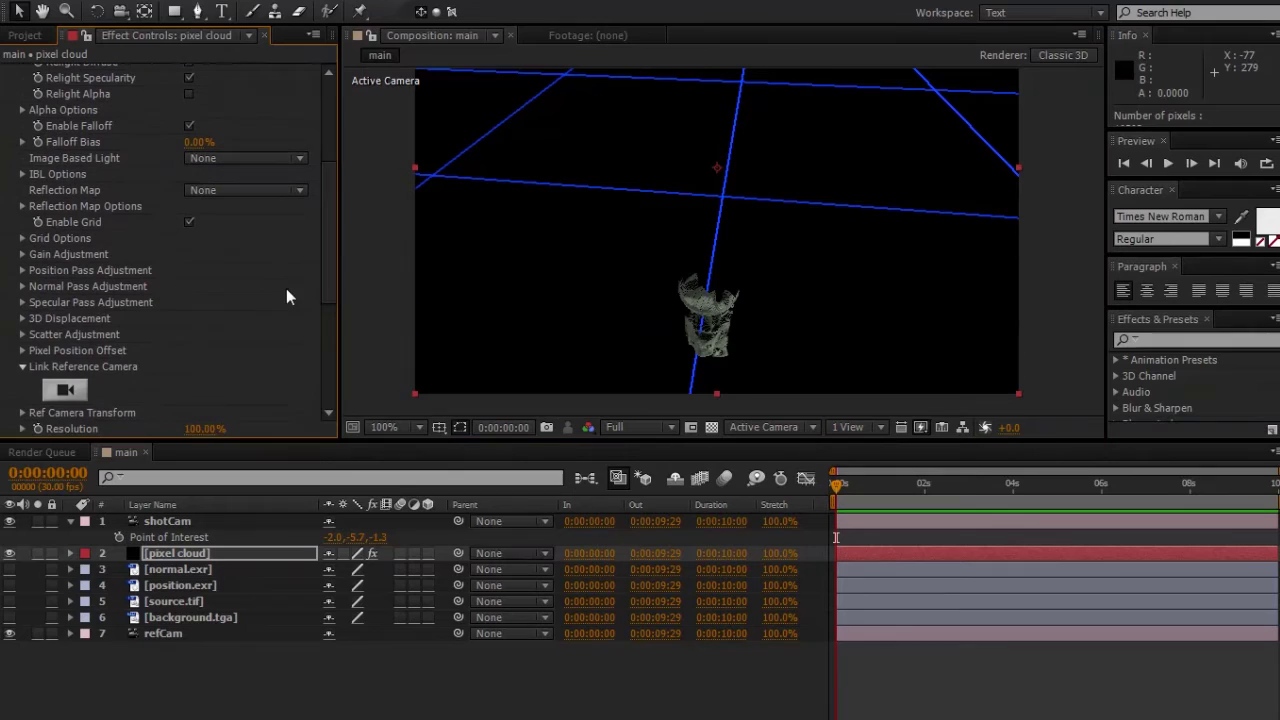
# Step: Invert the Pixel Cloud position pass in Y and Z
pyautogui.click(22, 270)
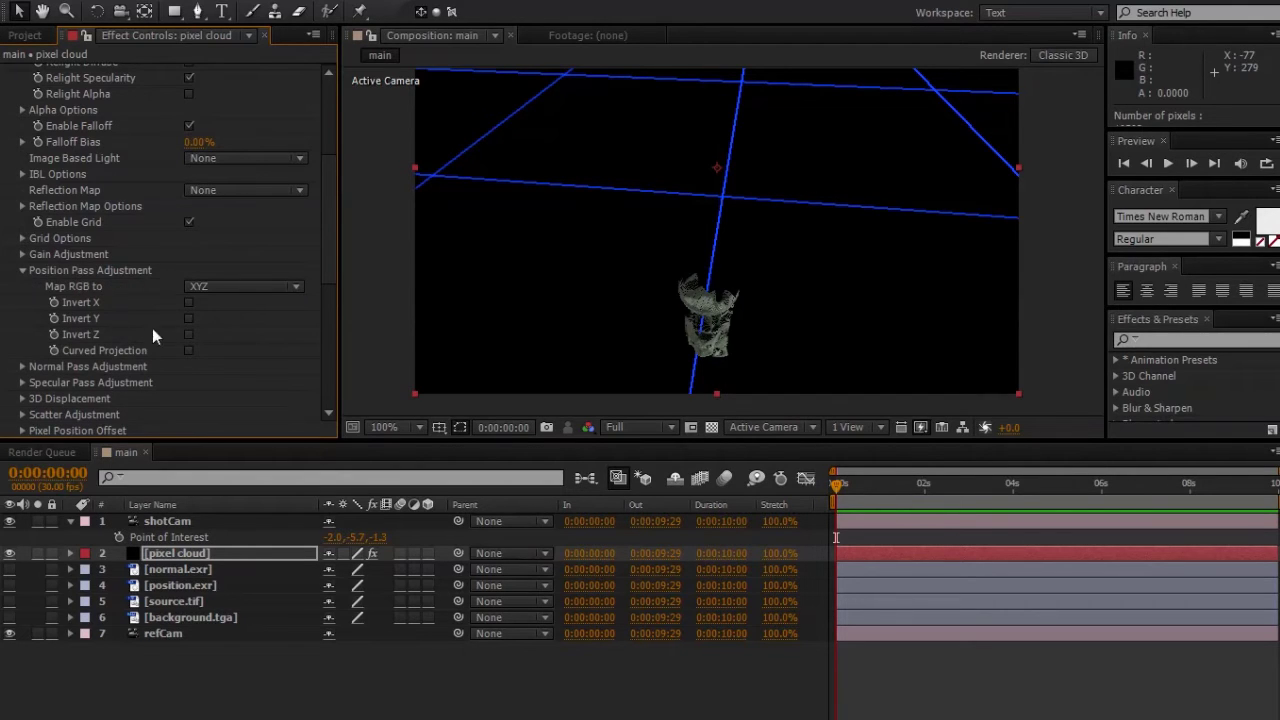
pyautogui.click(187, 319)
pyautogui.click(186, 334)
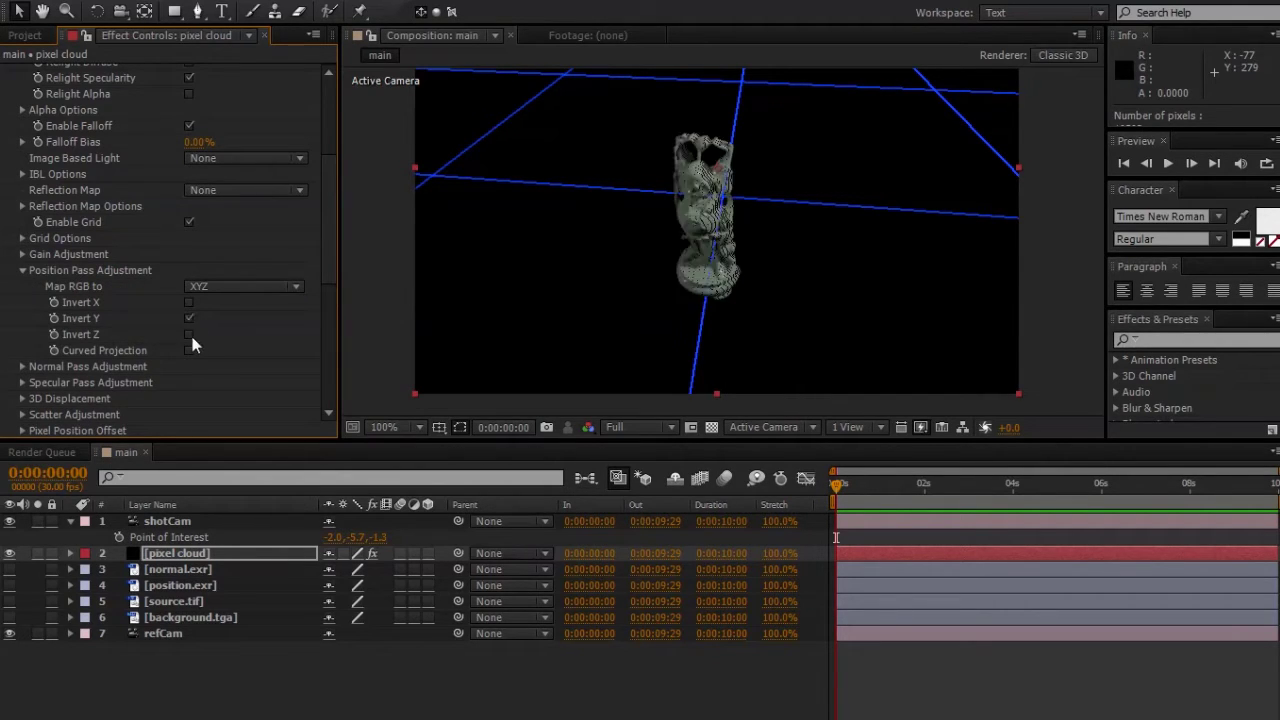
pyautogui.click(23, 274)
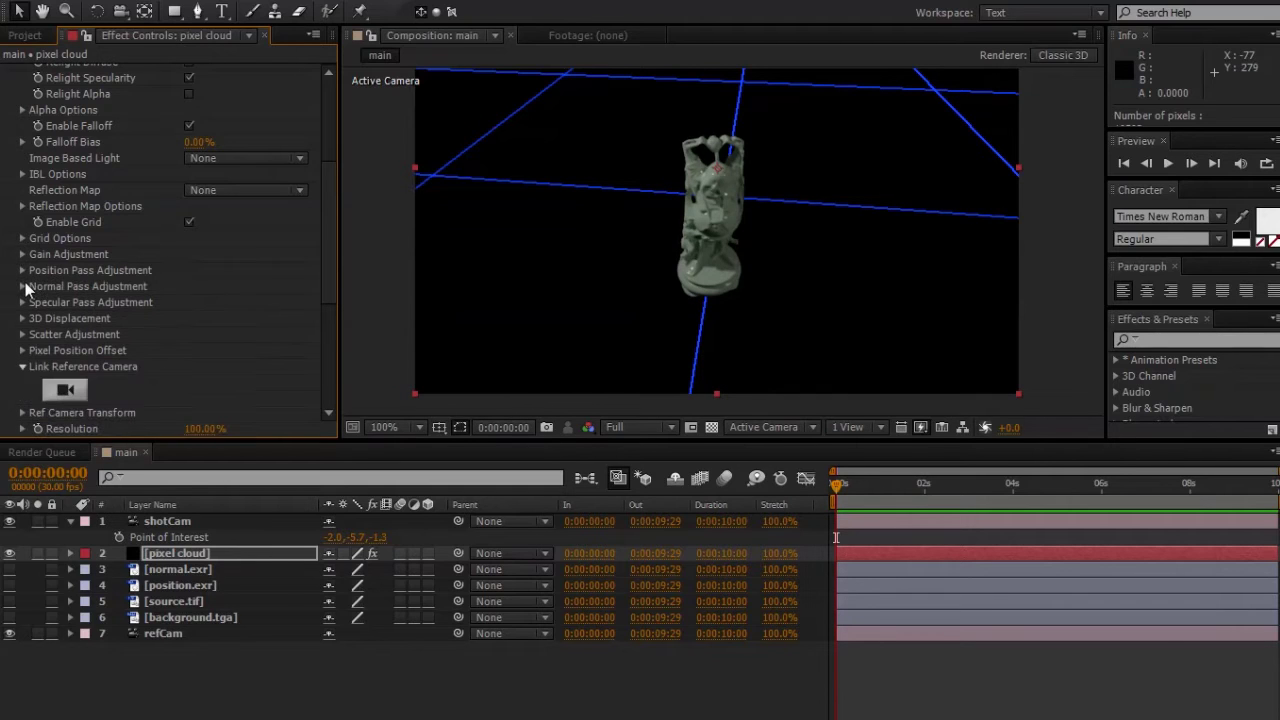
# Step: Invert the normal pass in Y and recentre the statue in the view
pyautogui.click(23, 286)
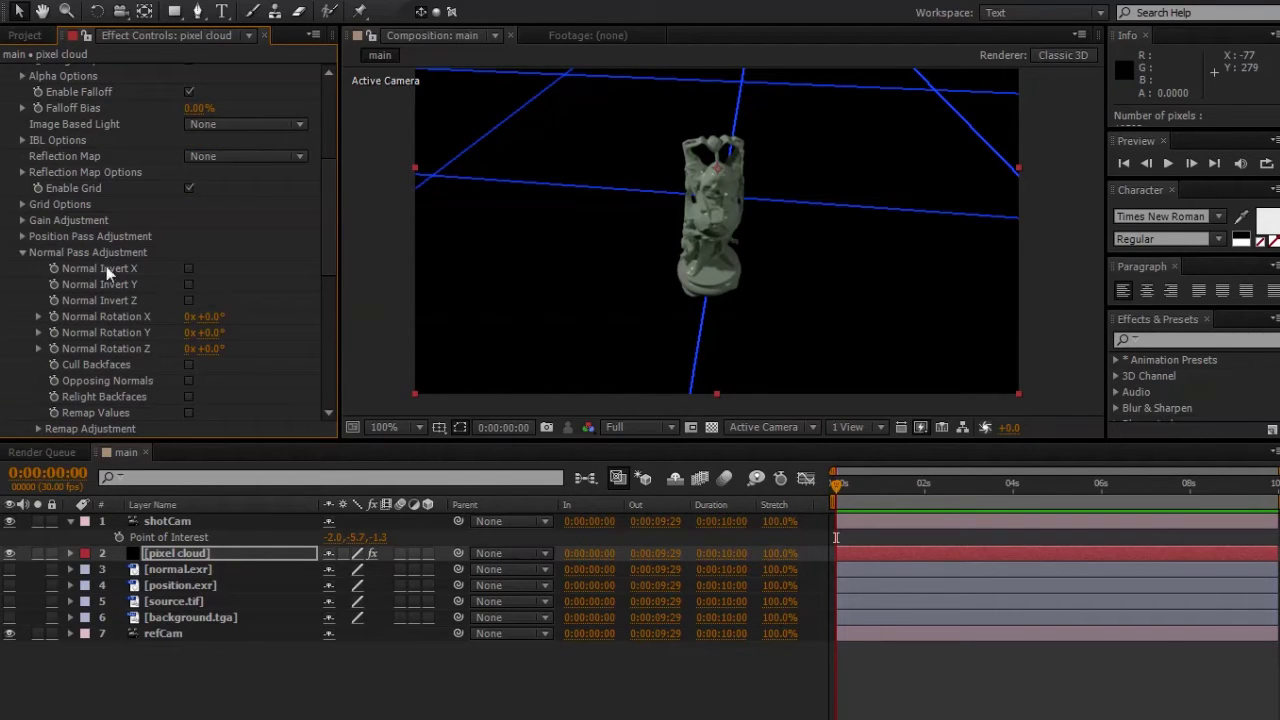
pyautogui.click(190, 285)
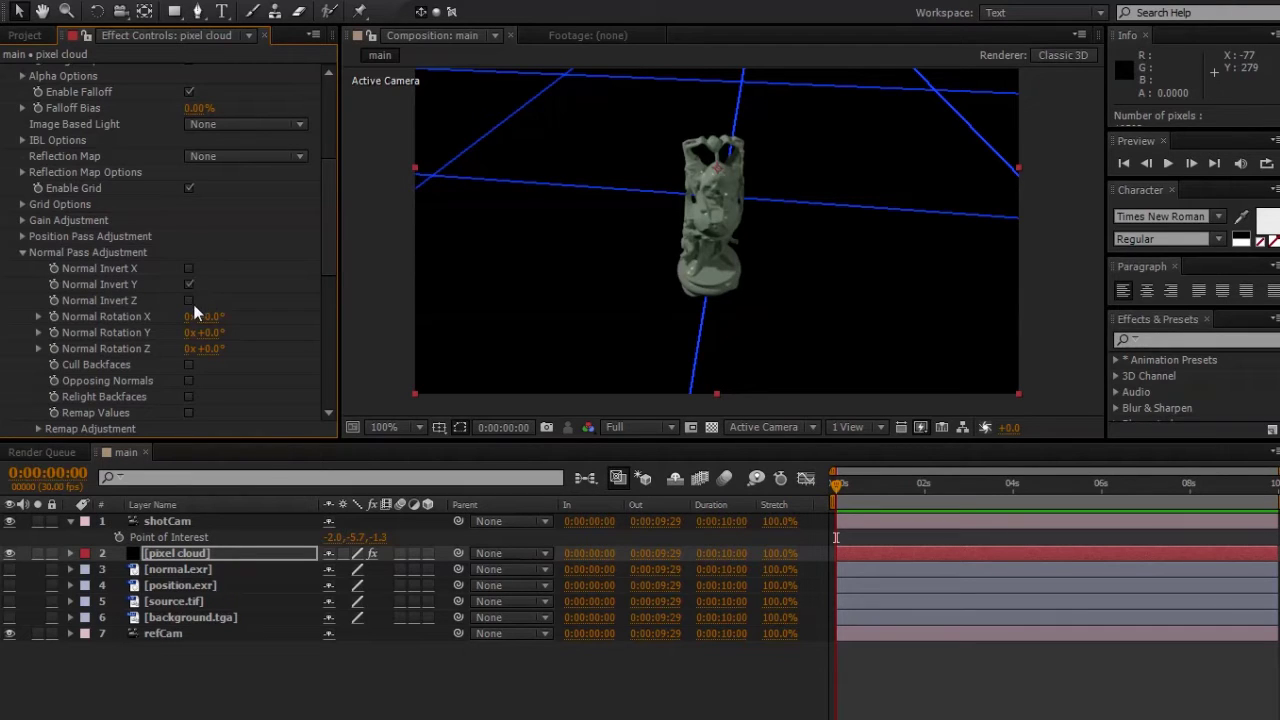
pyautogui.click(22, 252)
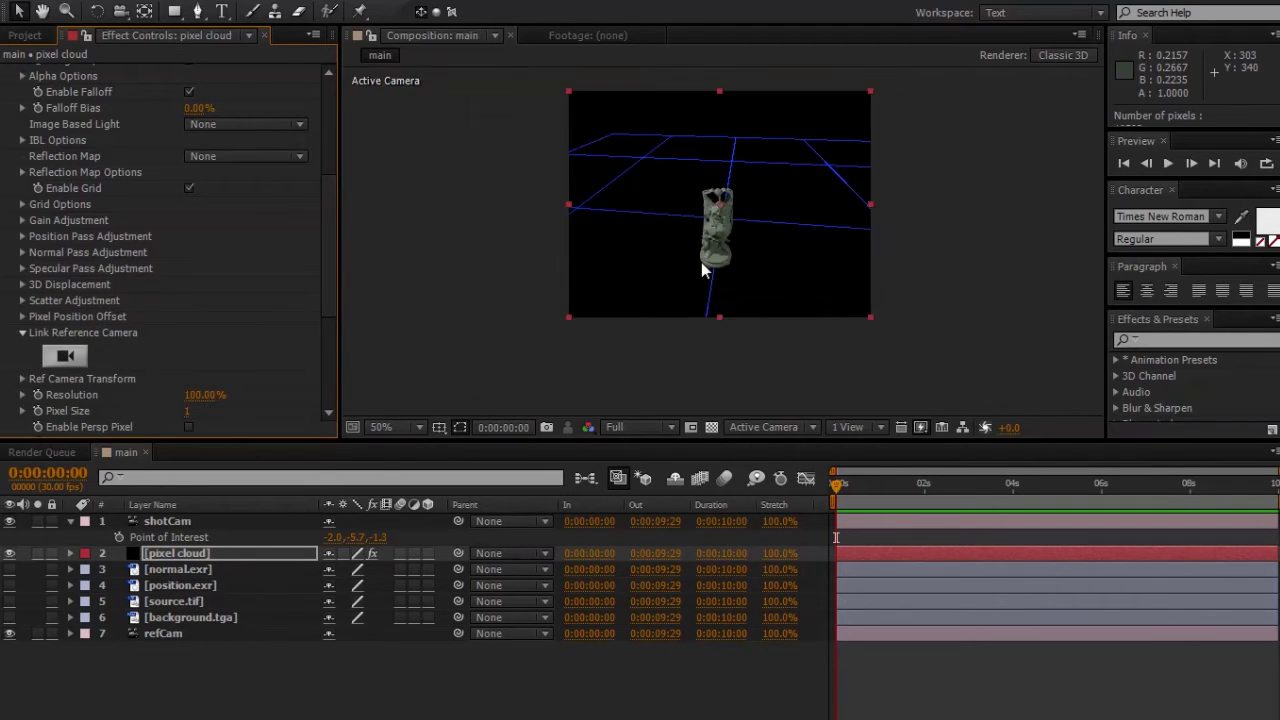
pyautogui.press('h')
pyautogui.moveTo(700, 257); pyautogui.dragTo(631, 285)
pyautogui.press('v')
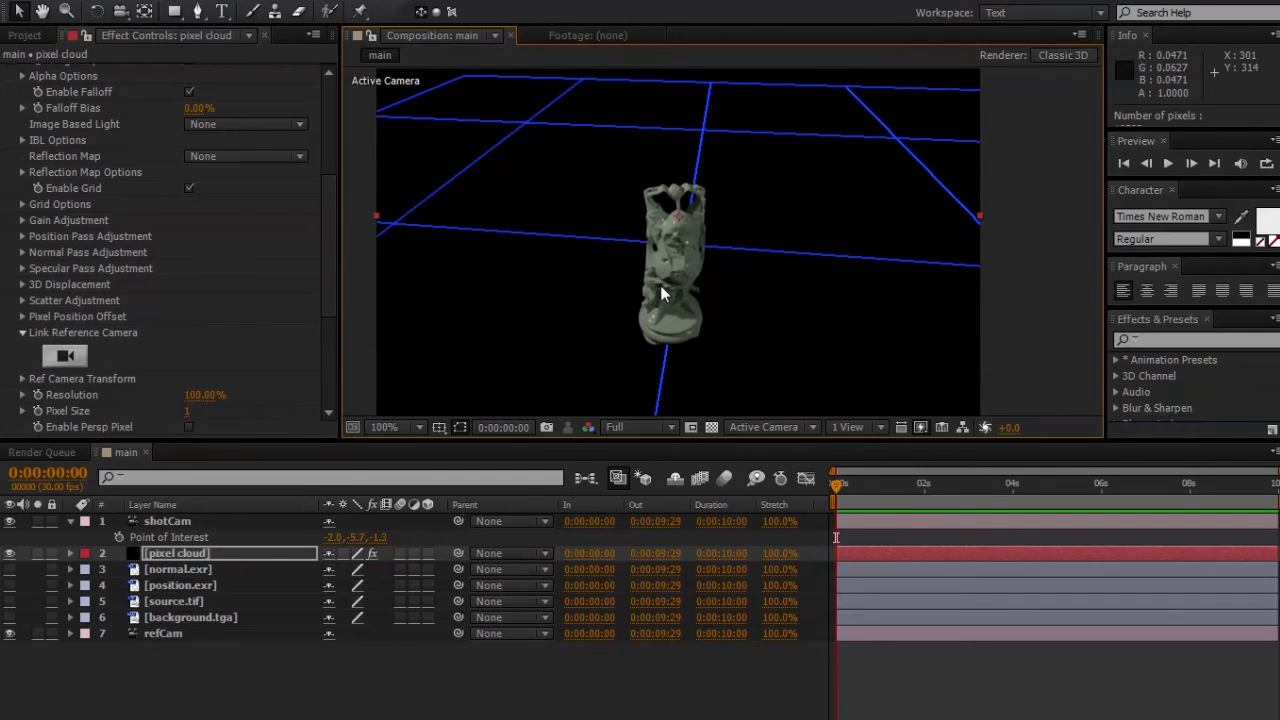
pyautogui.click(310, 548)
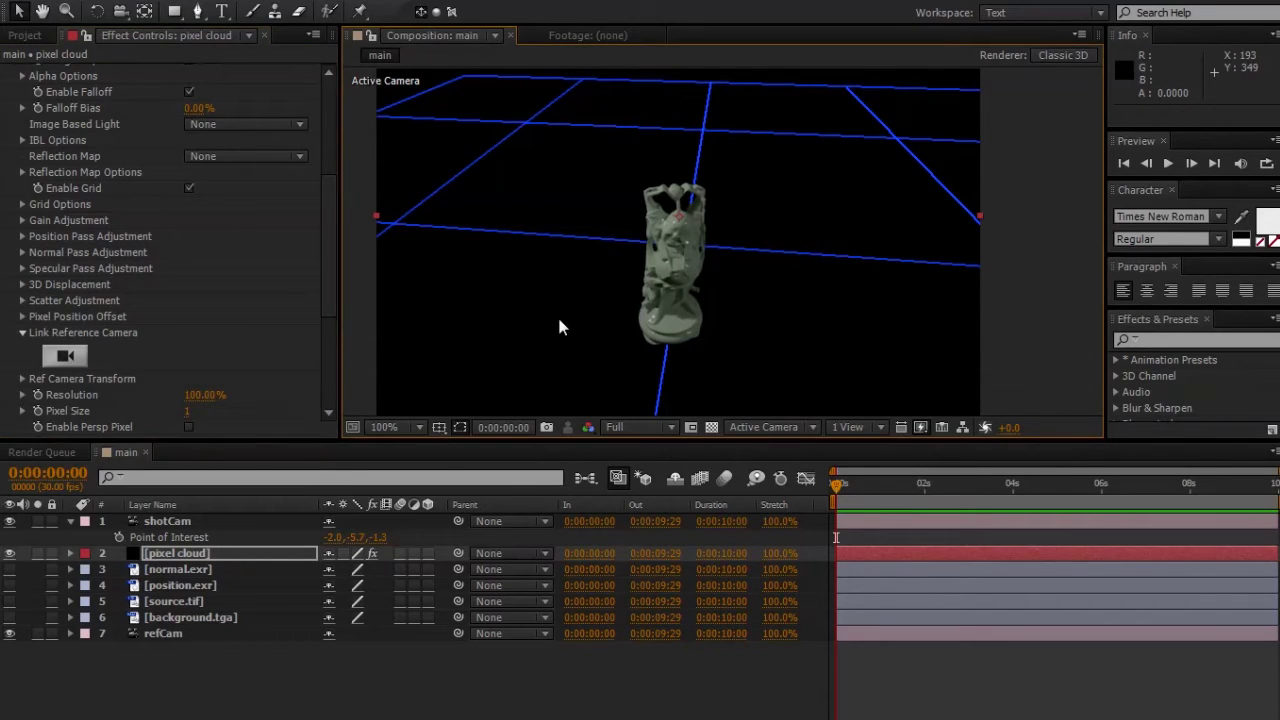
# Step: Link Pixel Cloud's reference camera to refCam via an expression
pyautogui.scroll(-3, 335, 370)
pyautogui.moveTo(333, 363); pyautogui.dragTo(285, 304)
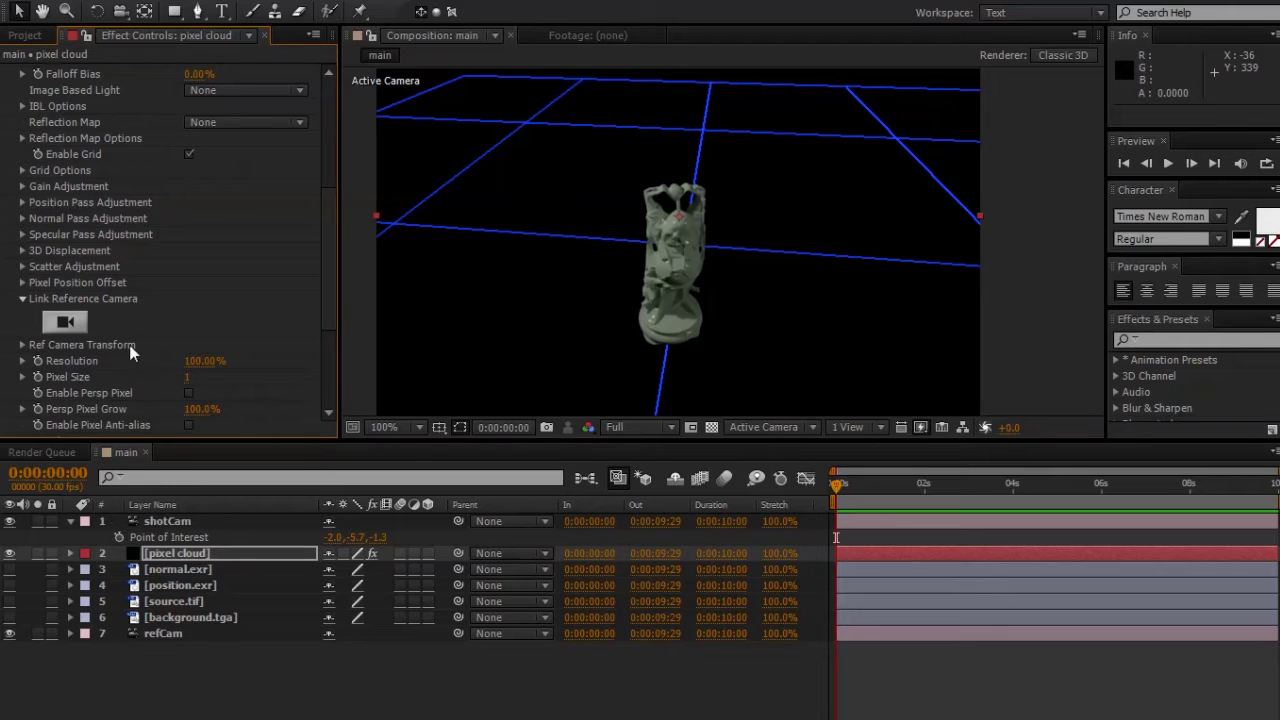
pyautogui.click(66, 322)
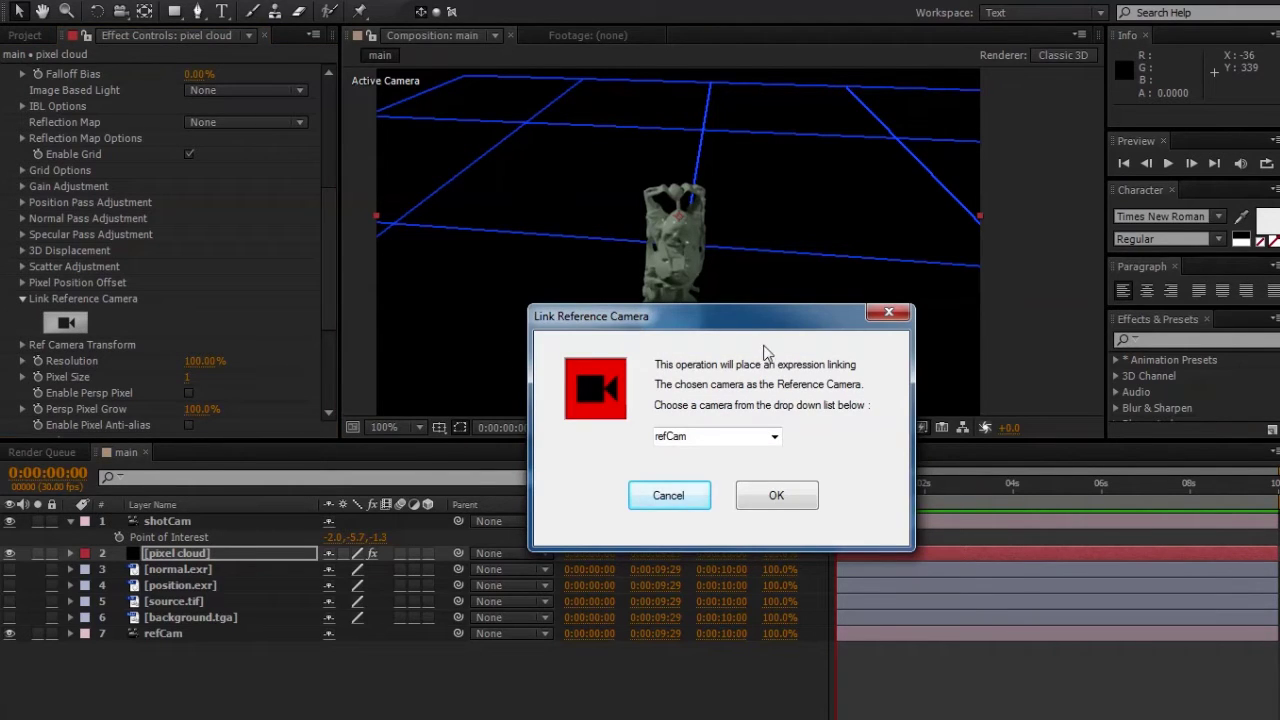
pyautogui.click(774, 437)
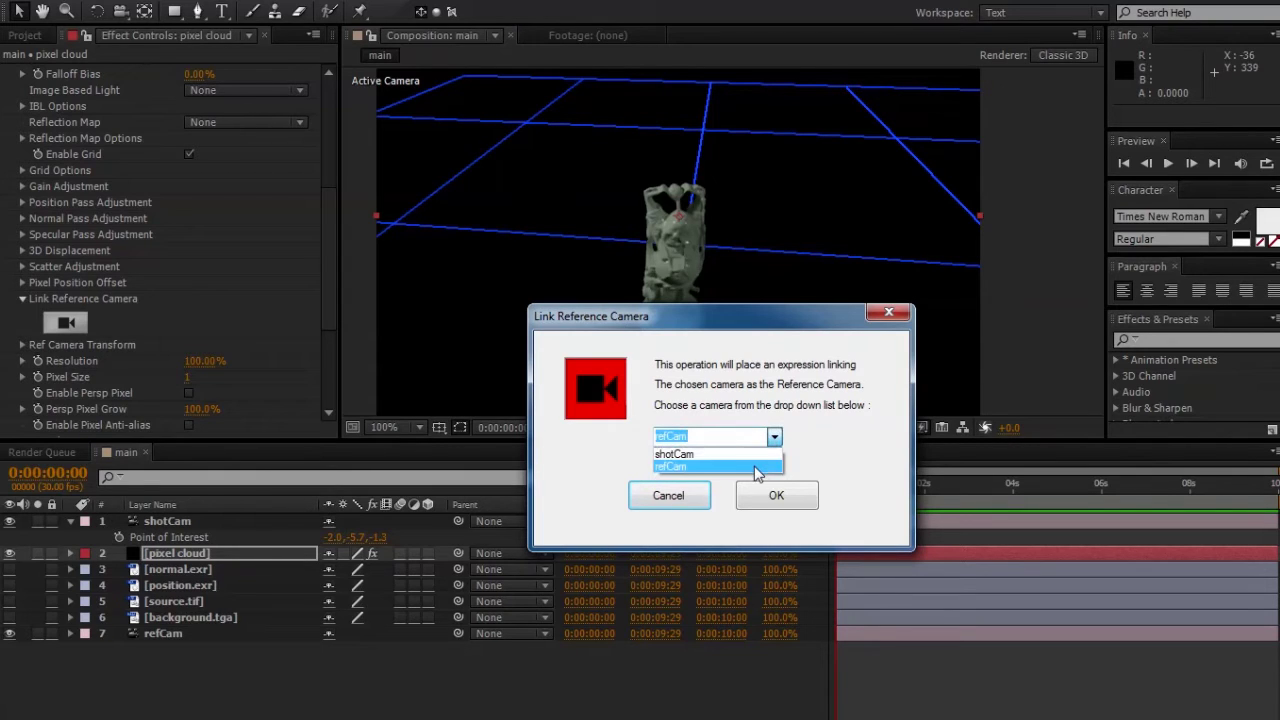
pyautogui.click(765, 466)
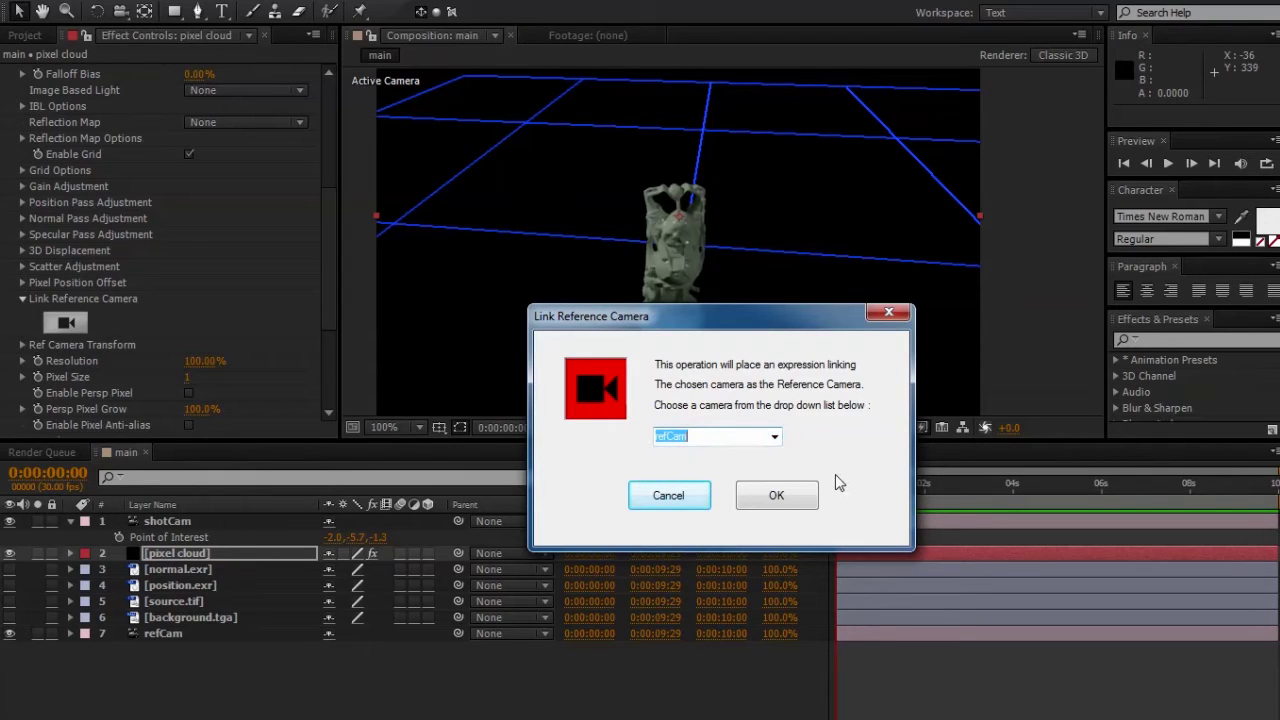
pyautogui.click(780, 500)
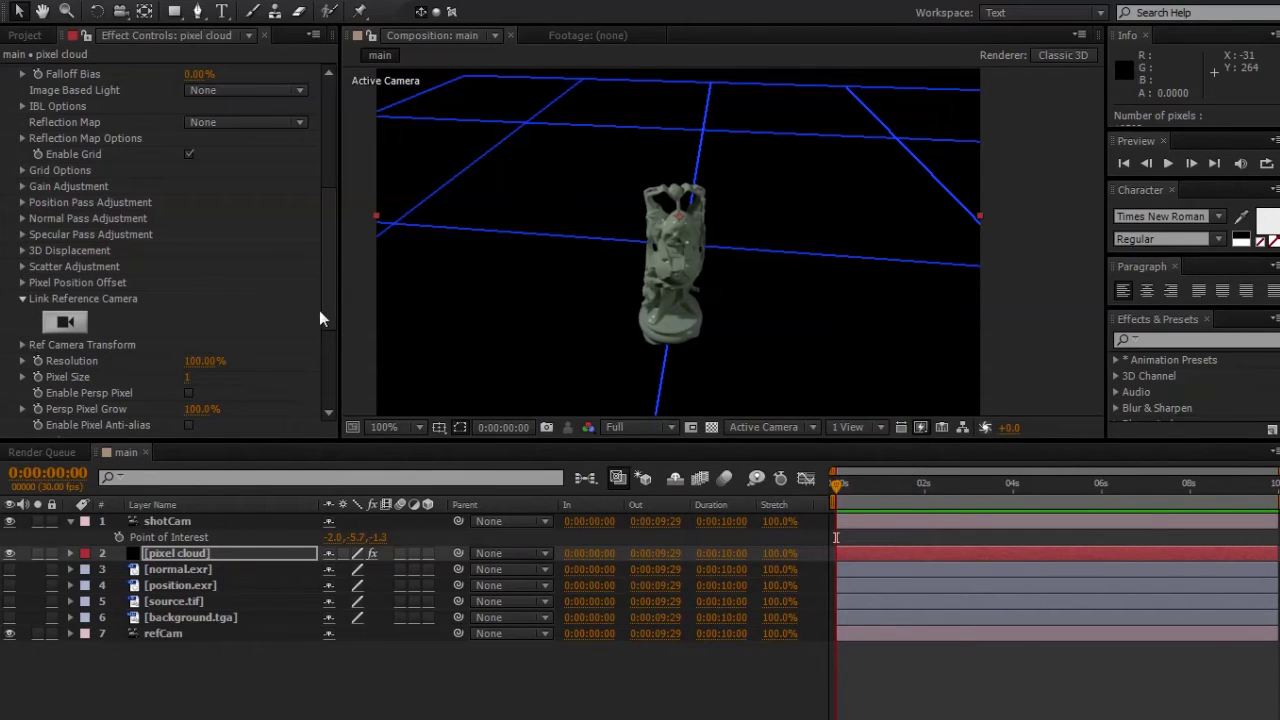
# Step: Orbit shotCam around the statue with the Camera tool
pyautogui.click(266, 518)
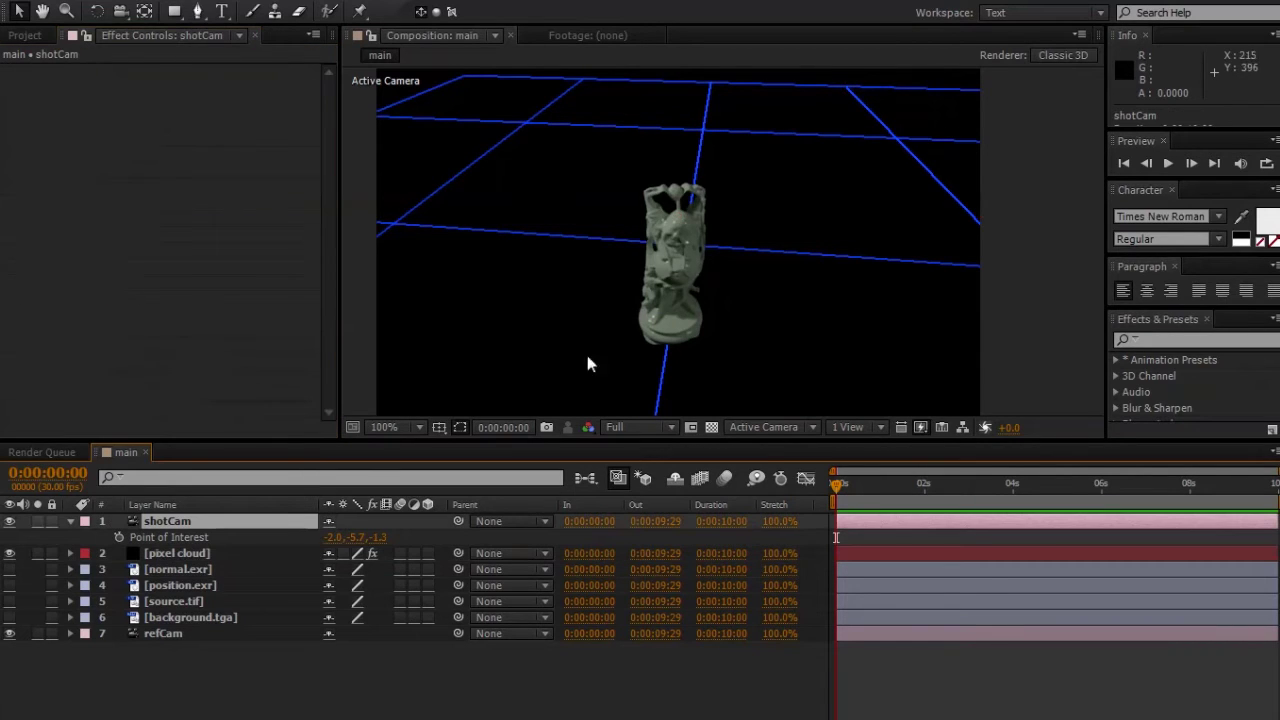
pyautogui.press('c')
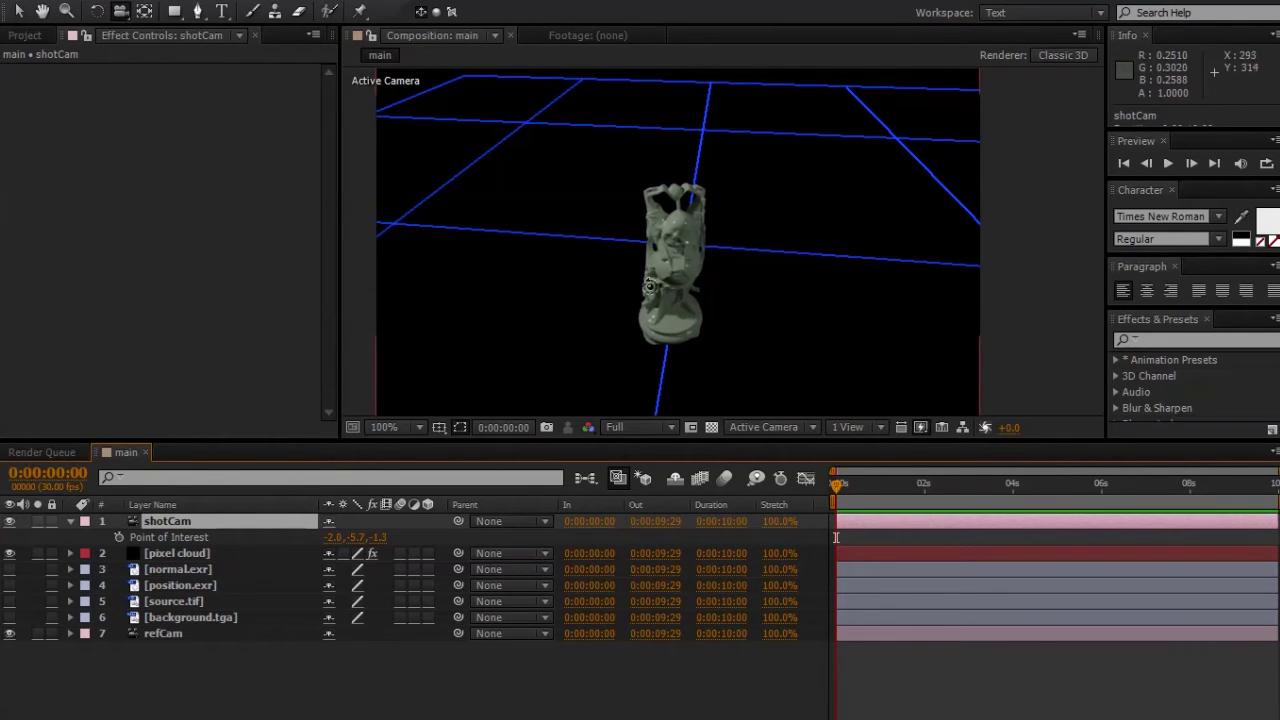
pyautogui.moveTo(641, 289); pyautogui.dragTo(693, 292)
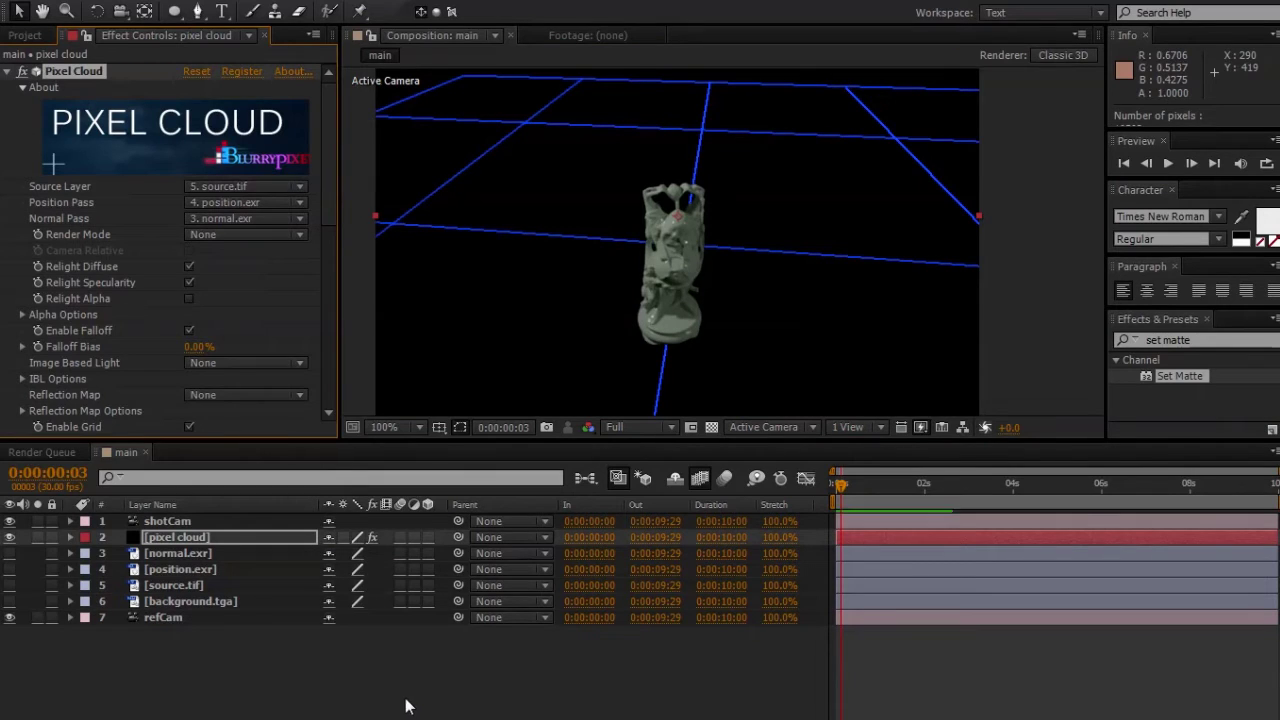
# Step: Add a Point light, Light 1, at 100% intensity to the top of the comp
pyautogui.click(408, 706)
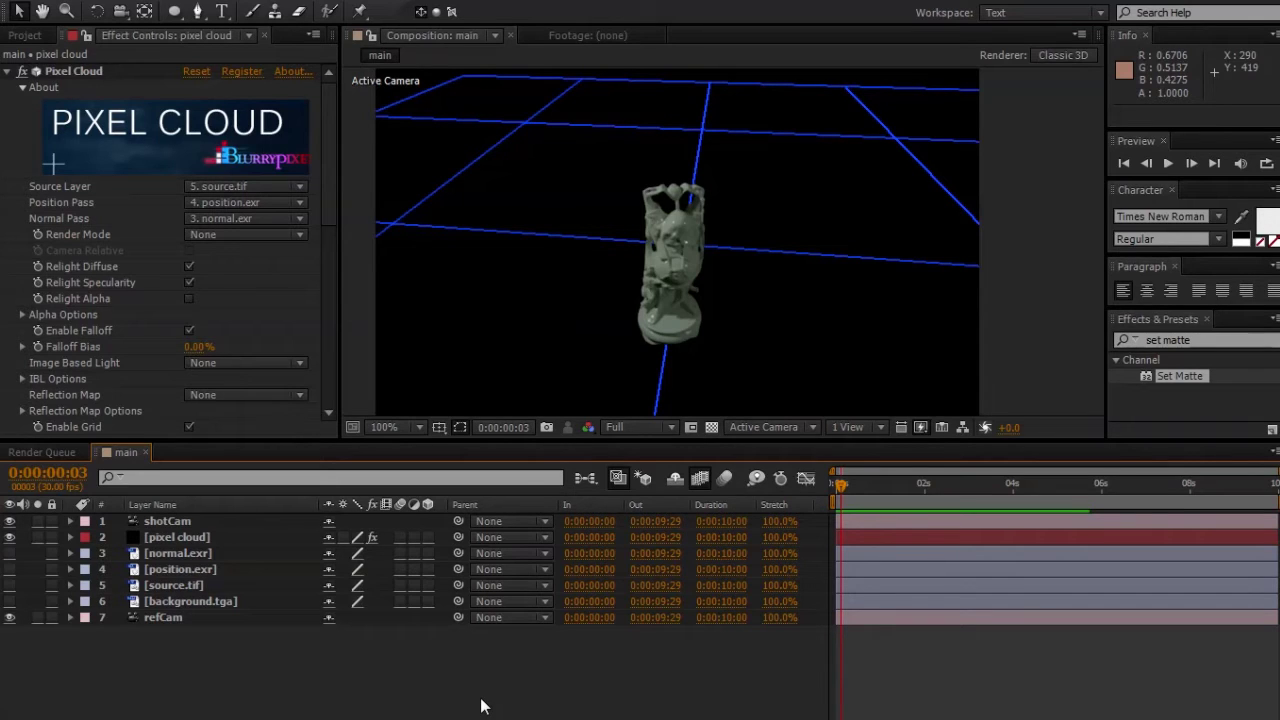
pyautogui.rightClick(480, 706)
pyautogui.moveTo(555, 714)
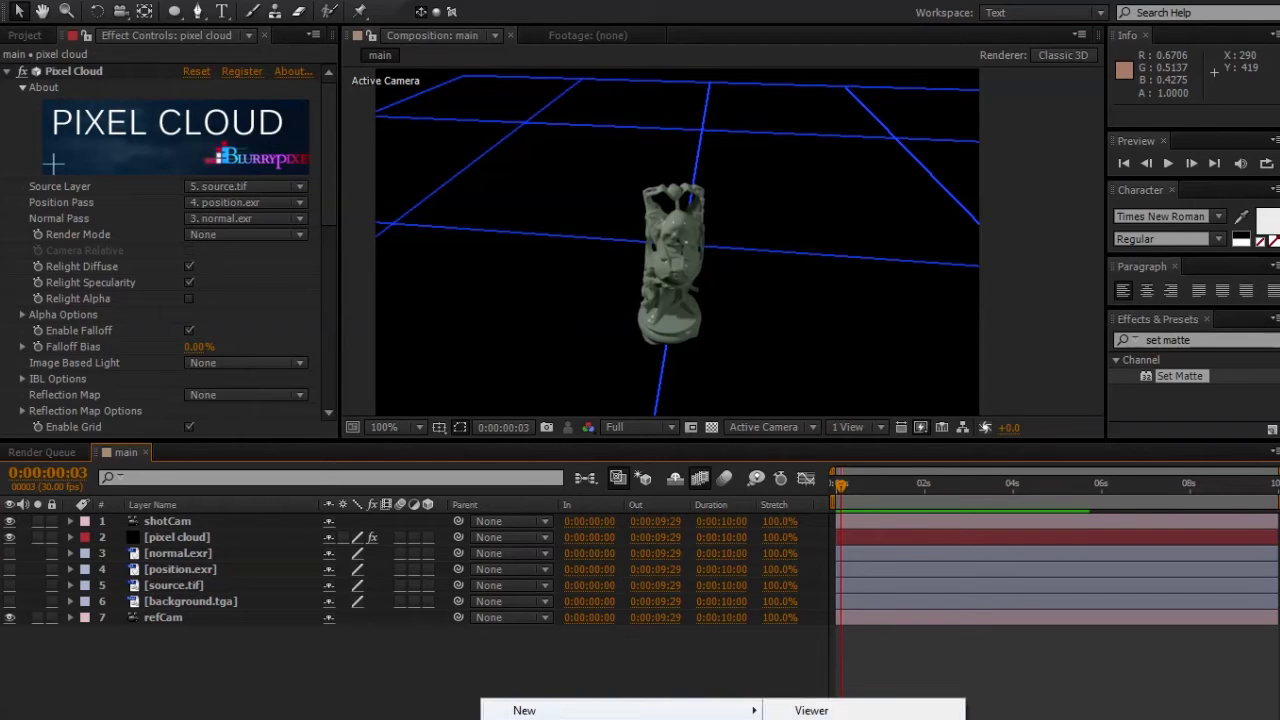
pyautogui.click(811, 719)
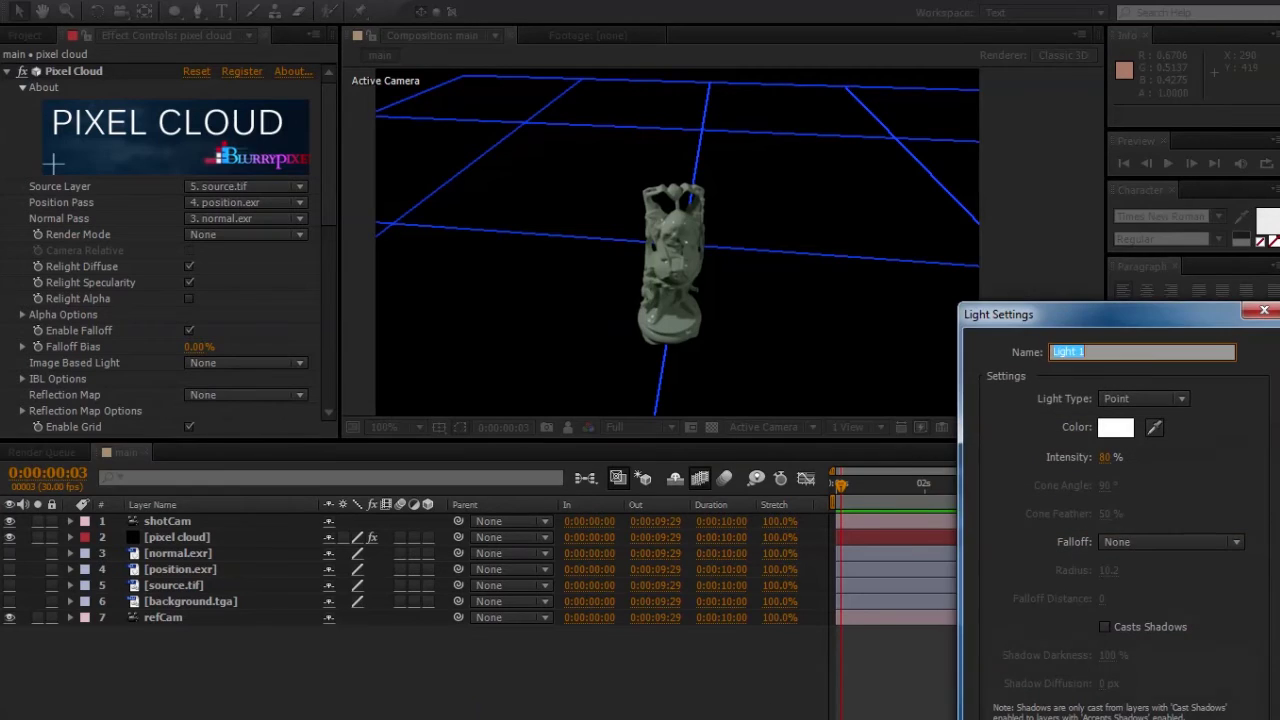
pyautogui.click(1136, 399)
pyautogui.click(1120, 440)
pyautogui.click(1106, 456)
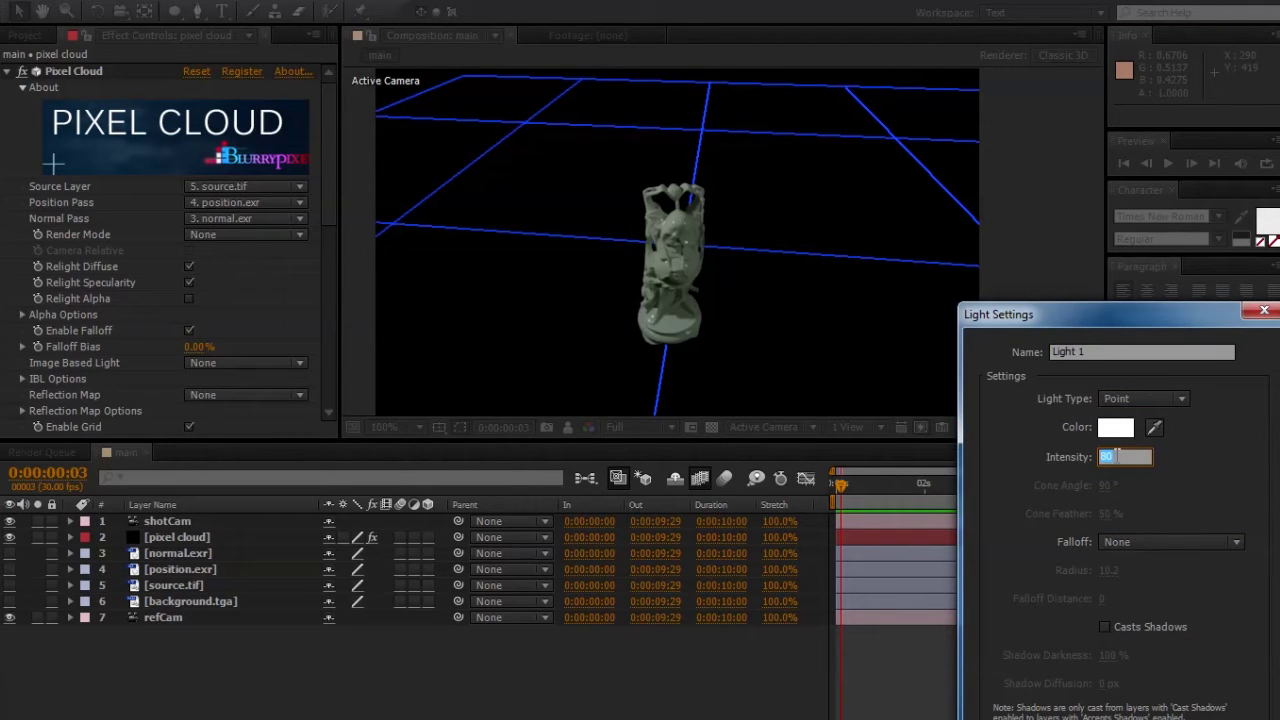
pyautogui.write('100')
pyautogui.press('Tab')
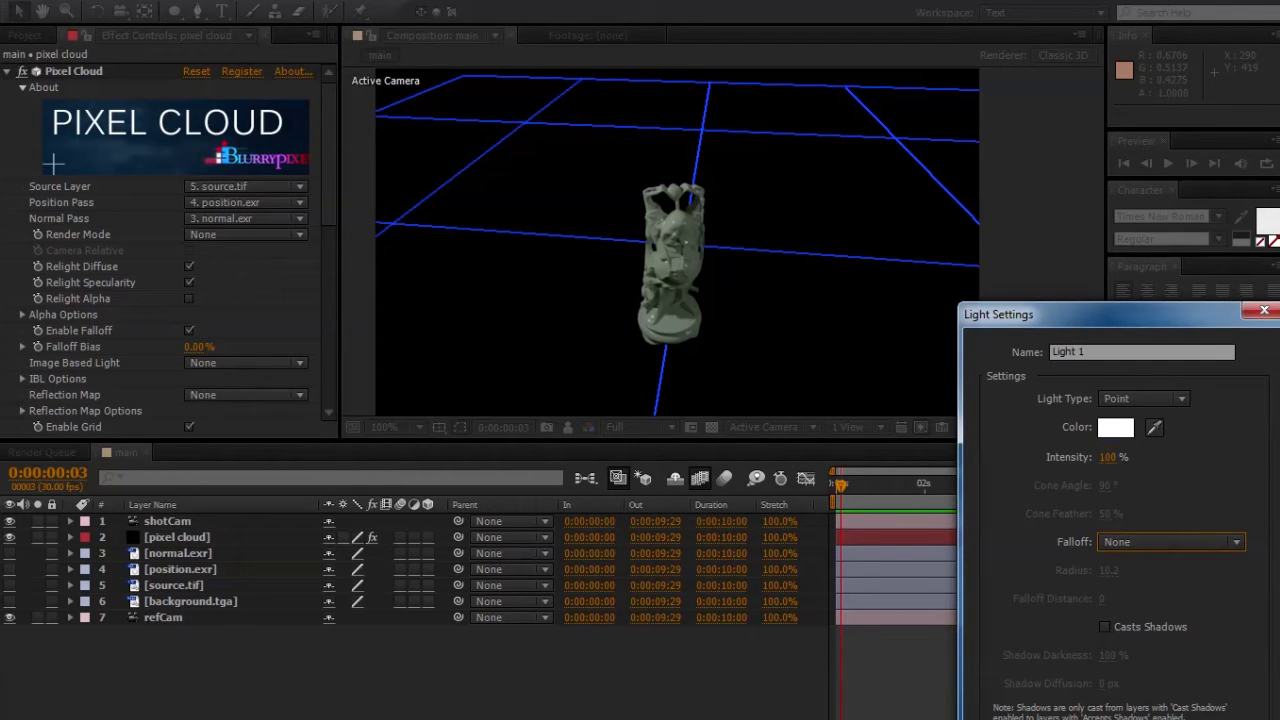
pyautogui.press('Return')
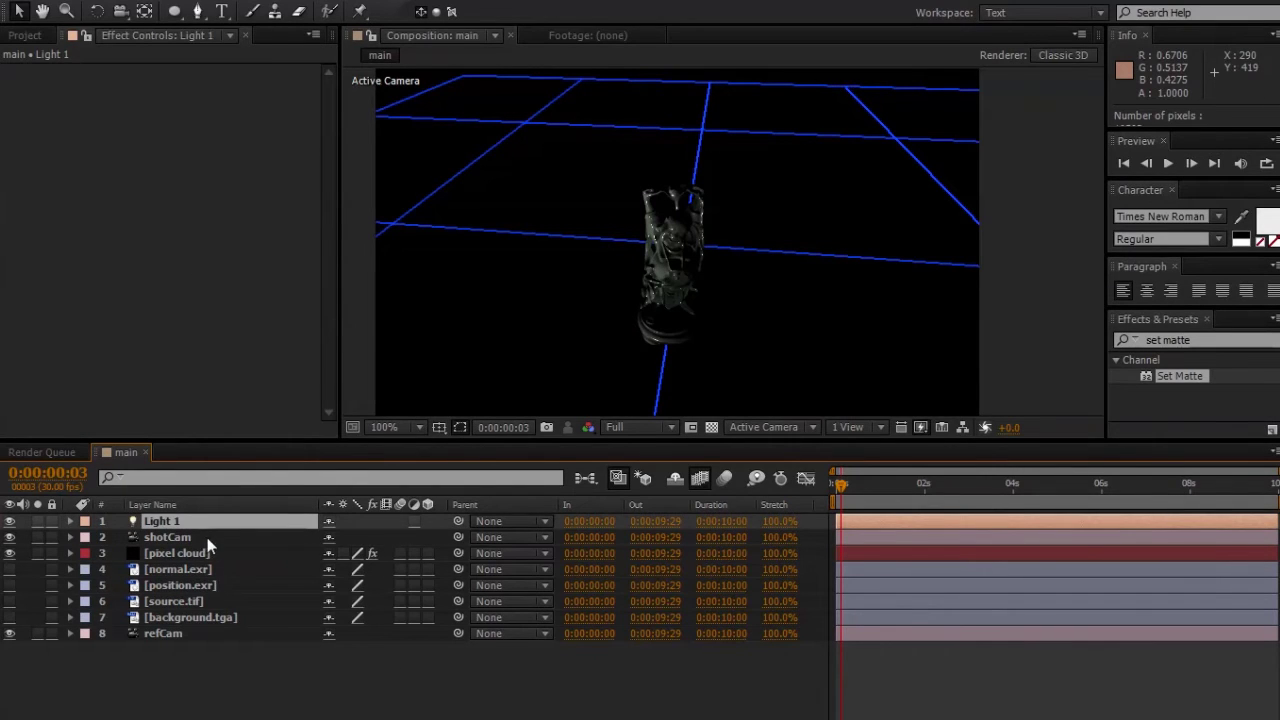
pyautogui.click(206, 537)
pyautogui.click(212, 554)
pyautogui.click(221, 535)
pyautogui.click(224, 522)
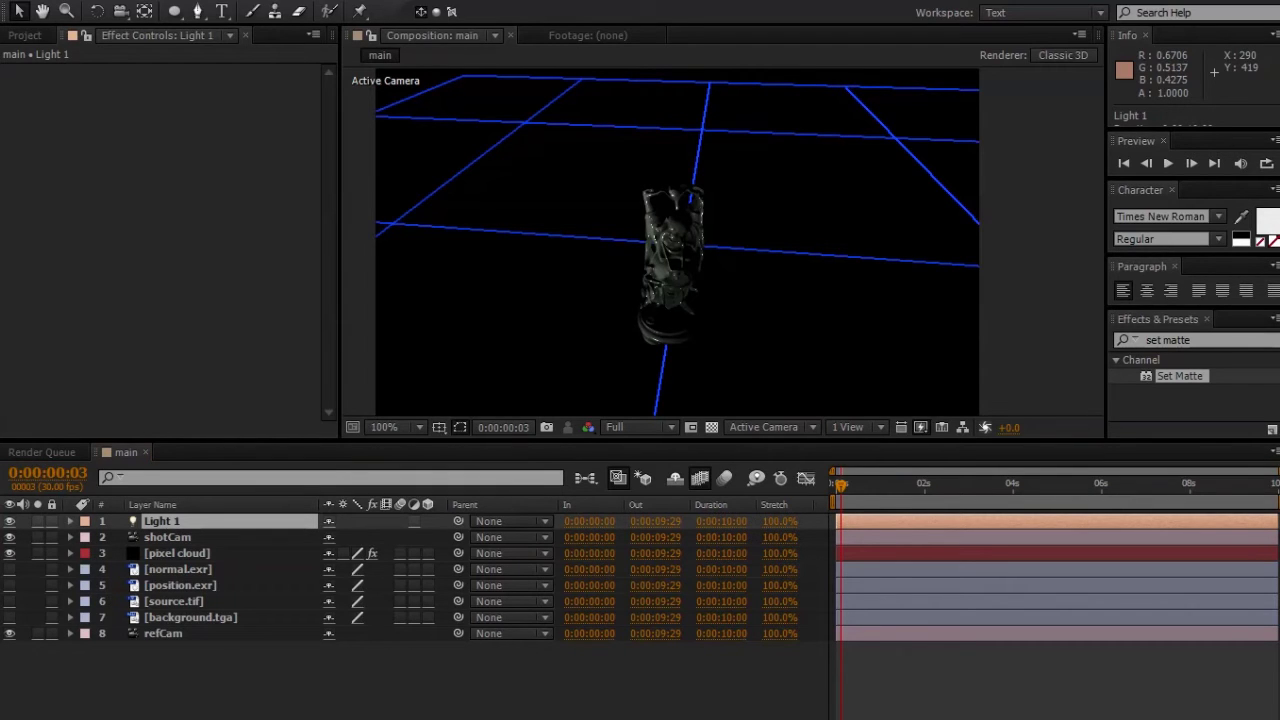
pyautogui.click(180, 554)
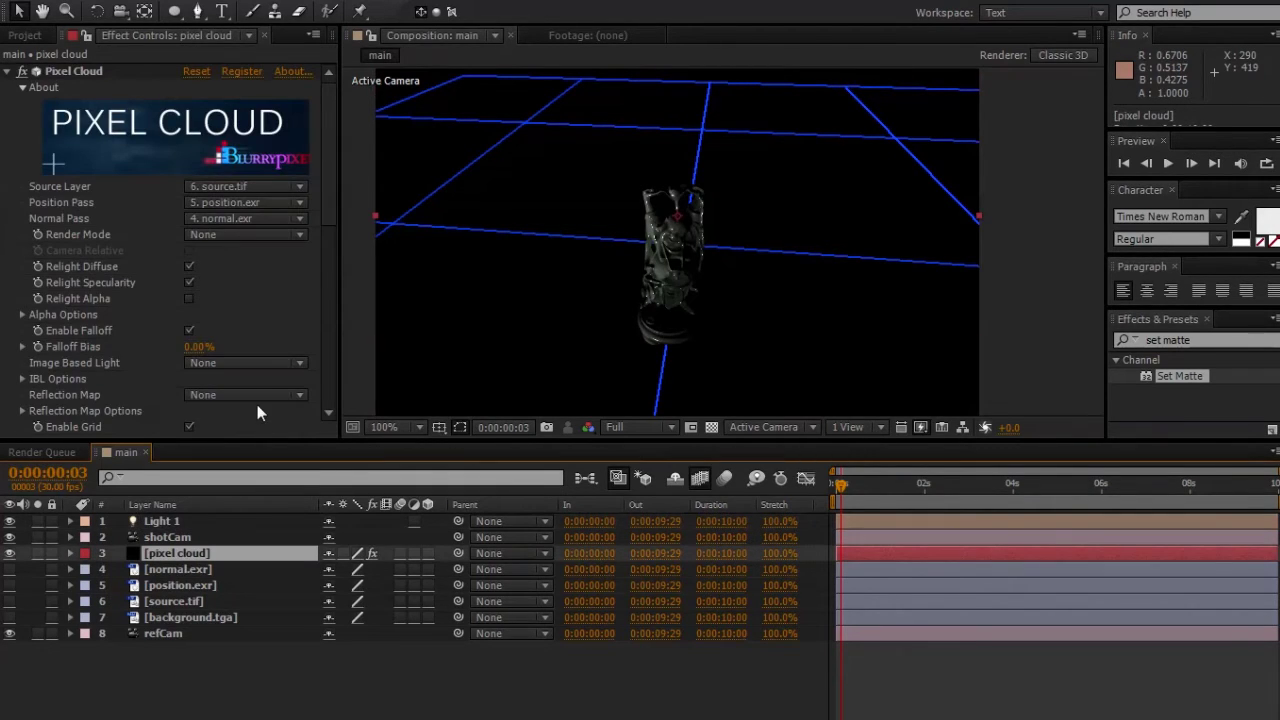
pyautogui.click(254, 236)
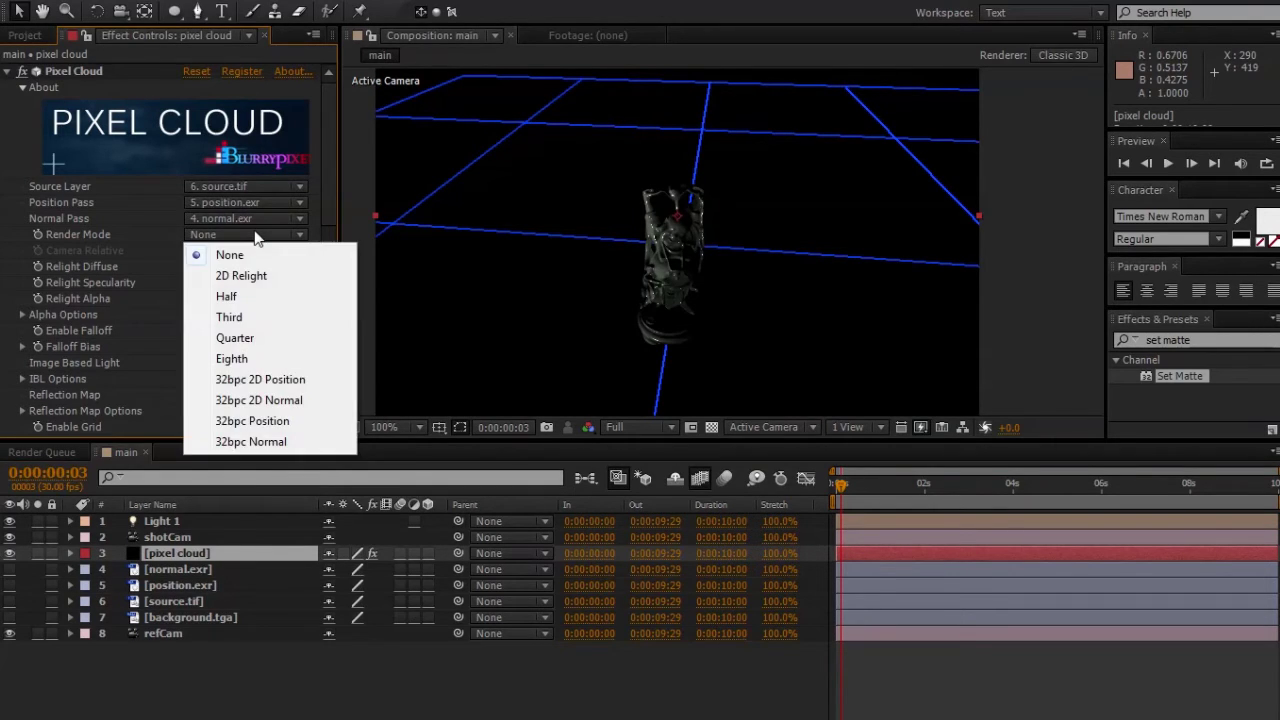
pyautogui.click(276, 382)
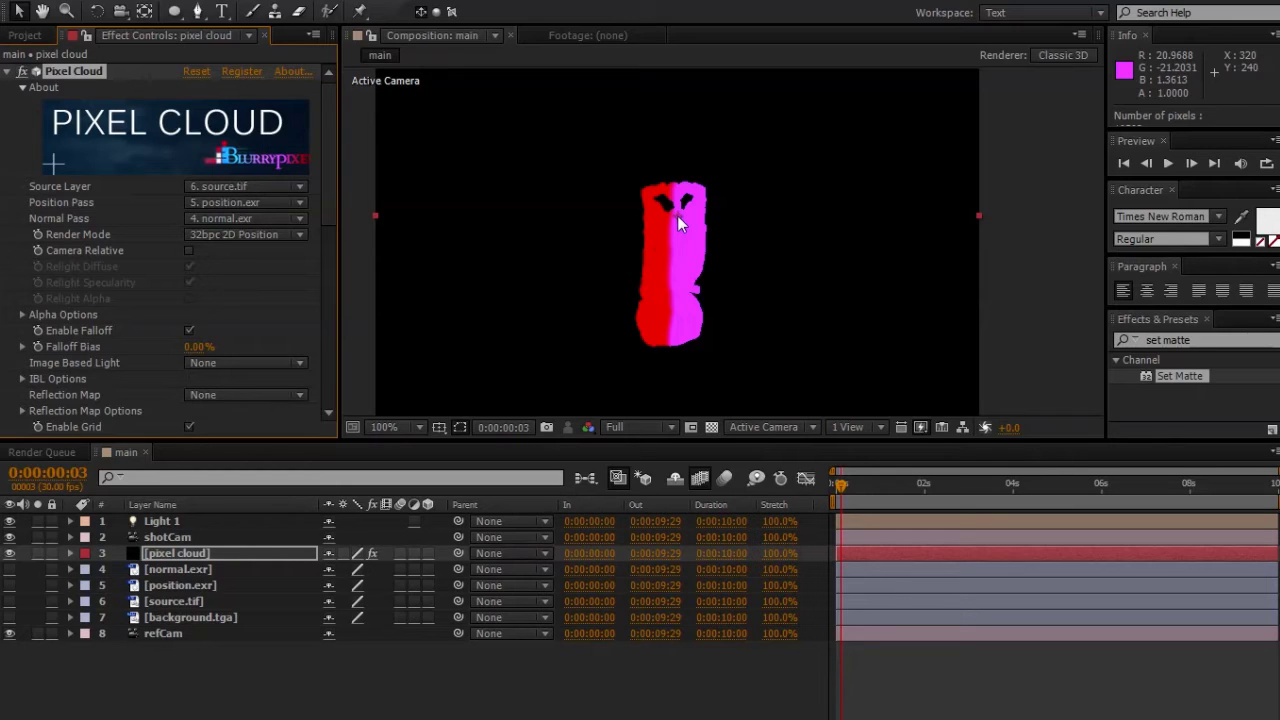
pyautogui.click(241, 553)
pyautogui.click(239, 234)
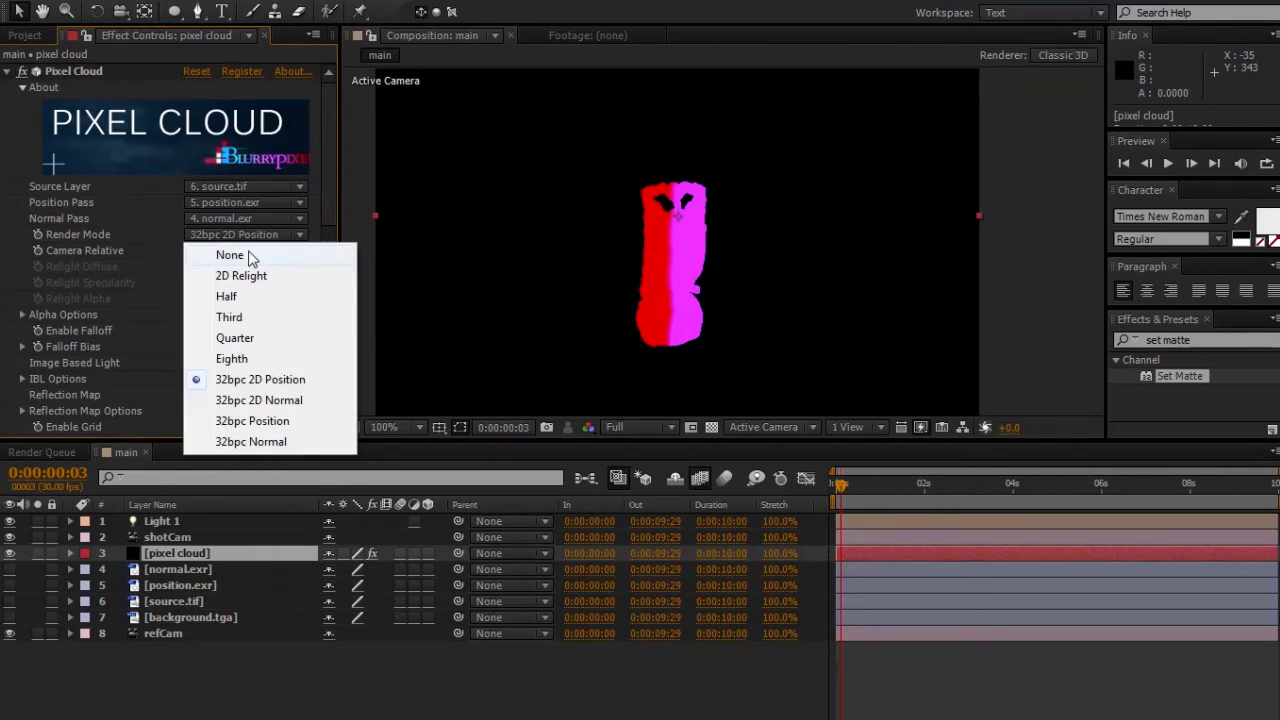
pyautogui.click(248, 253)
# Step: Try Light 1 Position values 20.96, -21.2, 1.4, then scrub the position to adjust shading
pyautogui.click(221, 517)
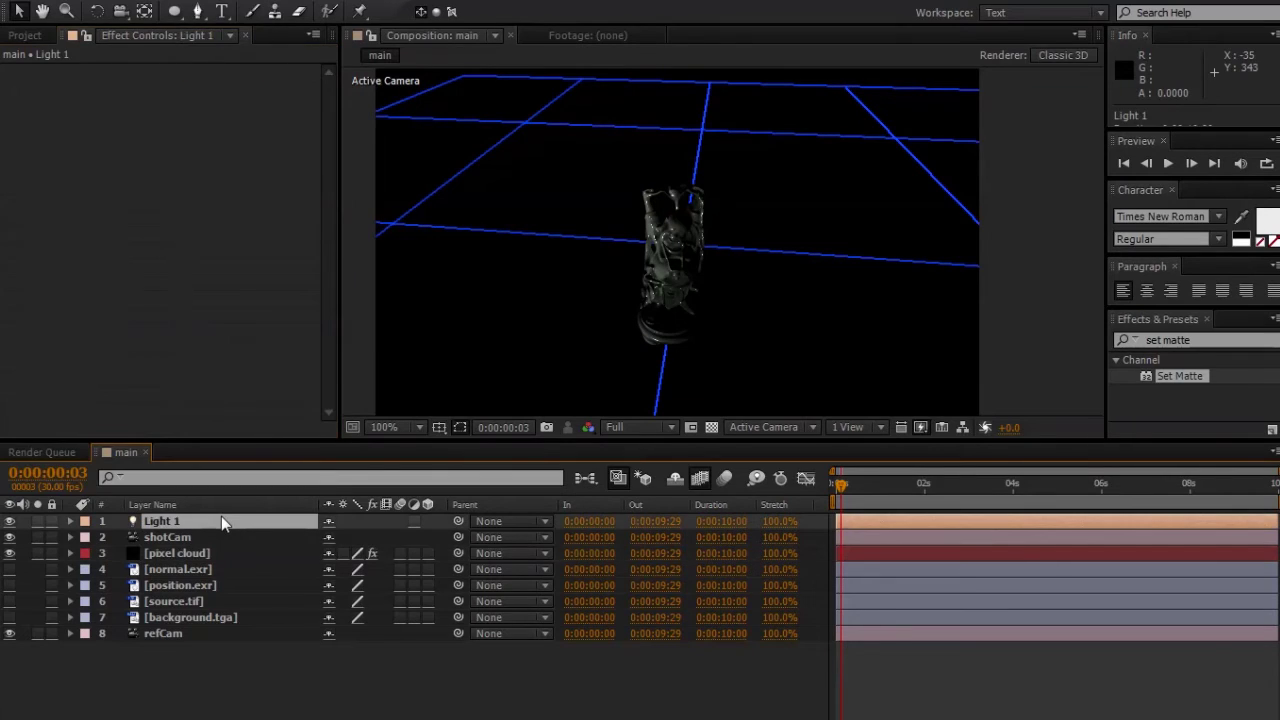
pyautogui.press('p')
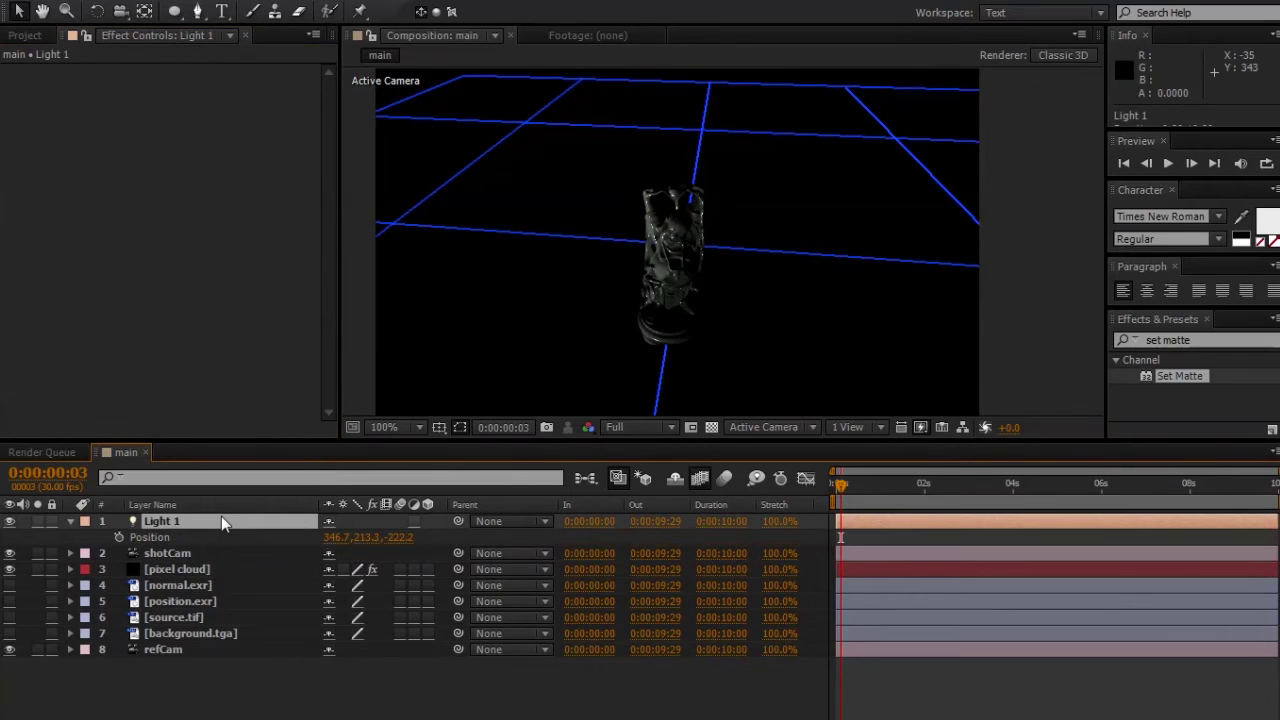
pyautogui.click(338, 537)
pyautogui.write('20.96')
pyautogui.press('Tab')
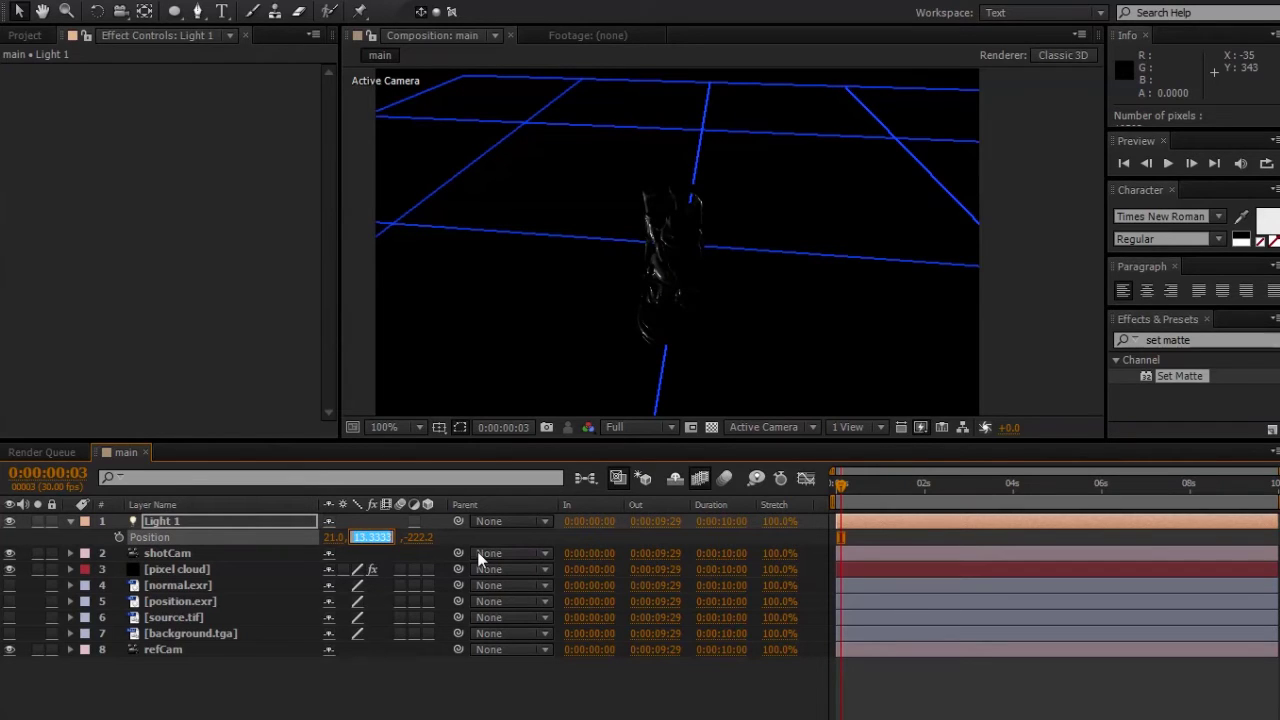
pyautogui.write('-21.2')
pyautogui.press('Tab')
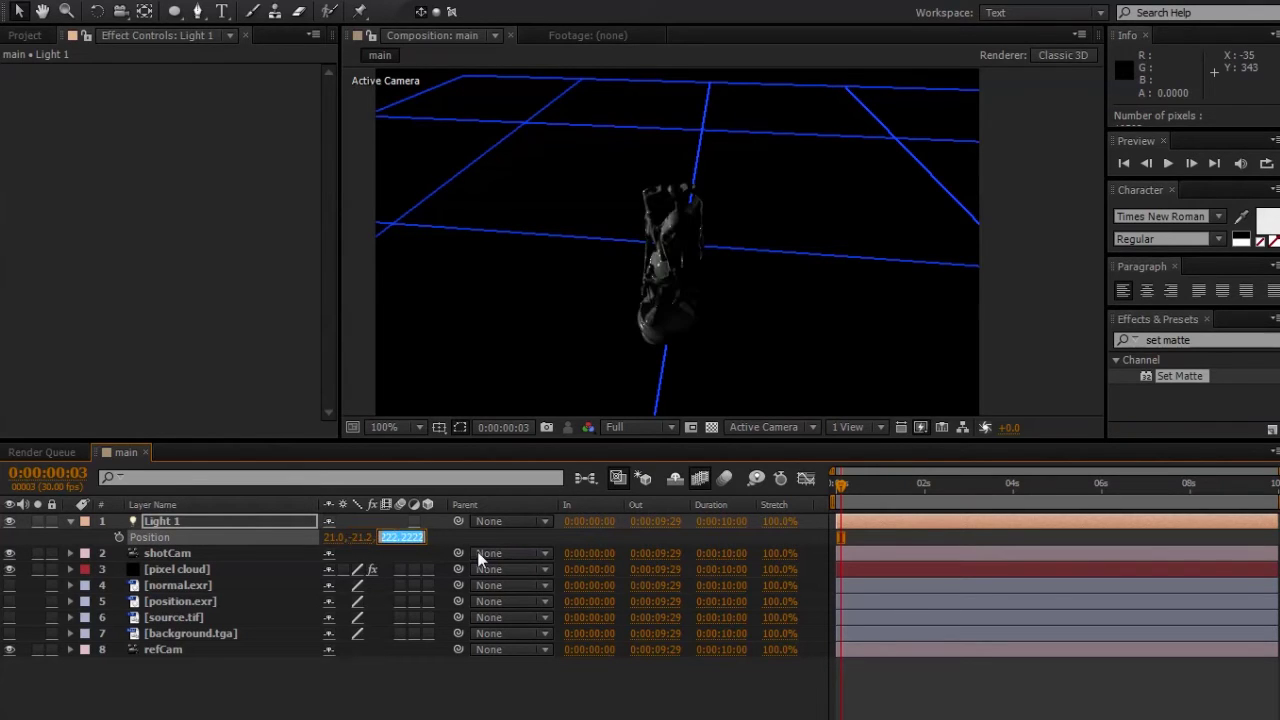
pyautogui.write('1.4')
pyautogui.press('Return')
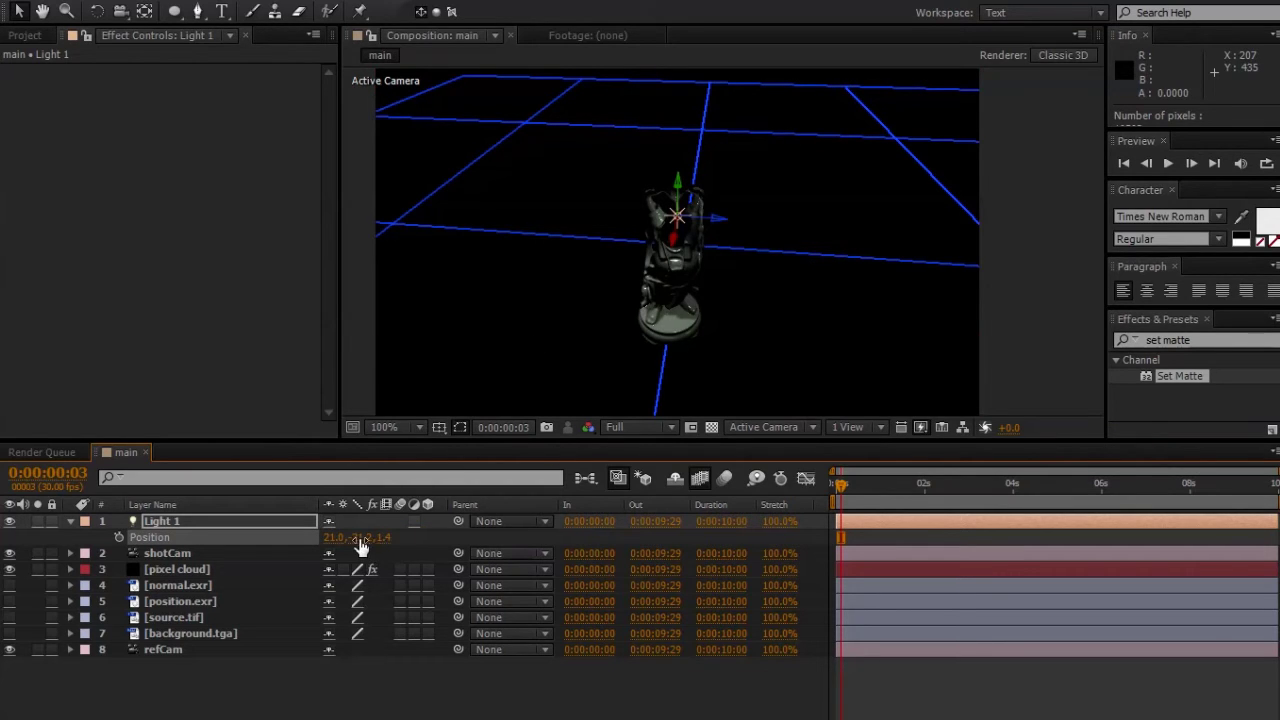
pyautogui.moveTo(329, 543); pyautogui.dragTo(280, 585)
pyautogui.moveTo(388, 538); pyautogui.dragTo(441, 521)
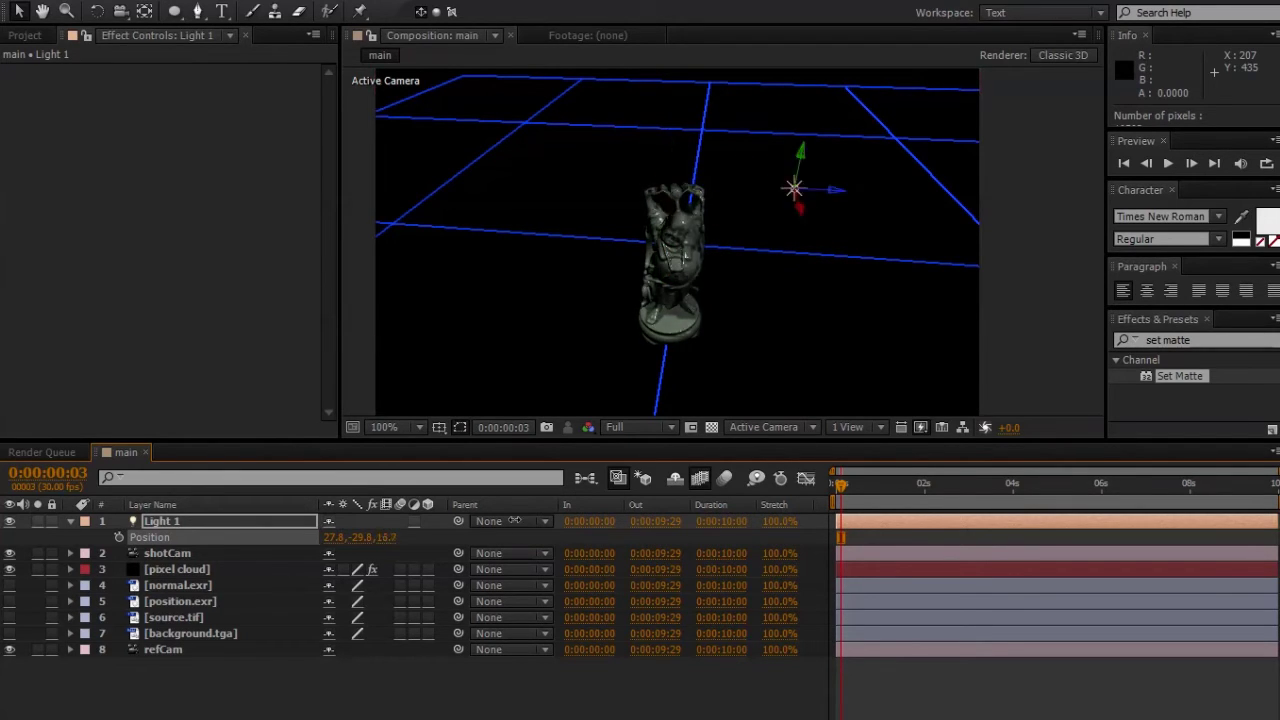
pyautogui.moveTo(514, 520)
pyautogui.mouseDown()
pyautogui.moveTo(530, 522)
pyautogui.moveTo(470, 525)
pyautogui.moveTo(565, 529)
pyautogui.moveTo(285, 532)
pyautogui.mouseUp()
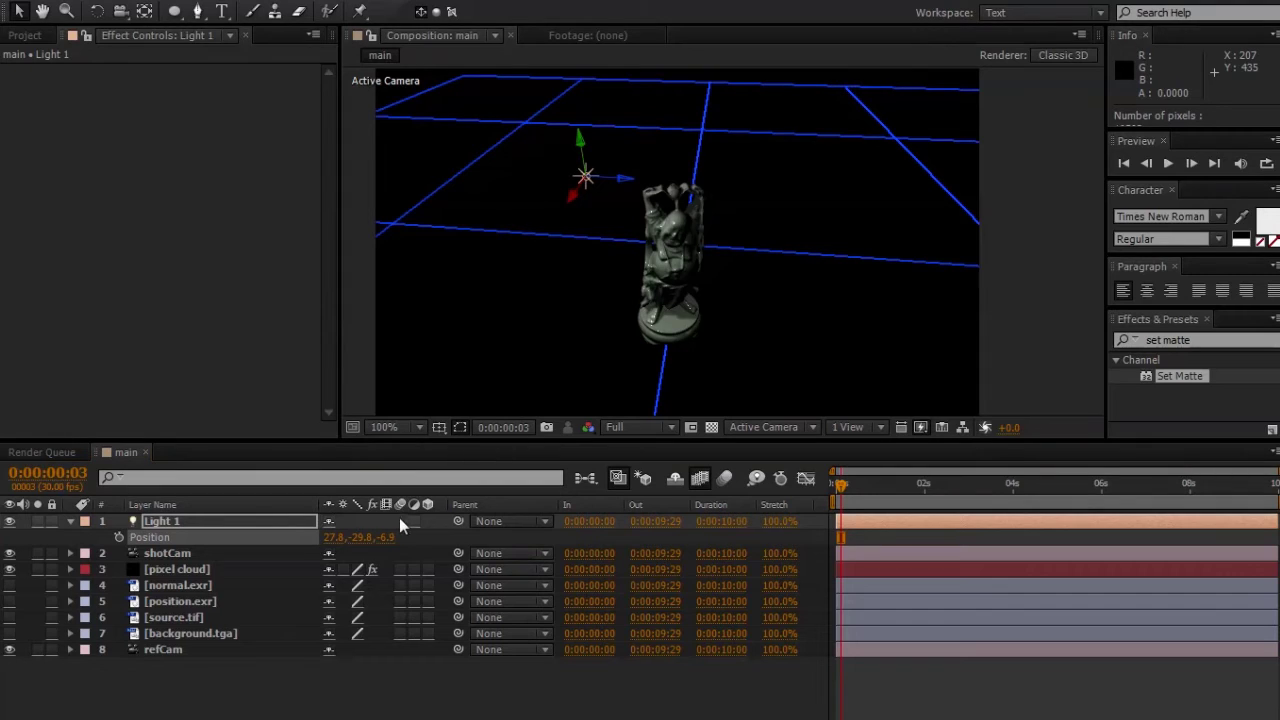
# Step: Set Light 1's Position to 44, -44, 0
pyautogui.click(338, 537)
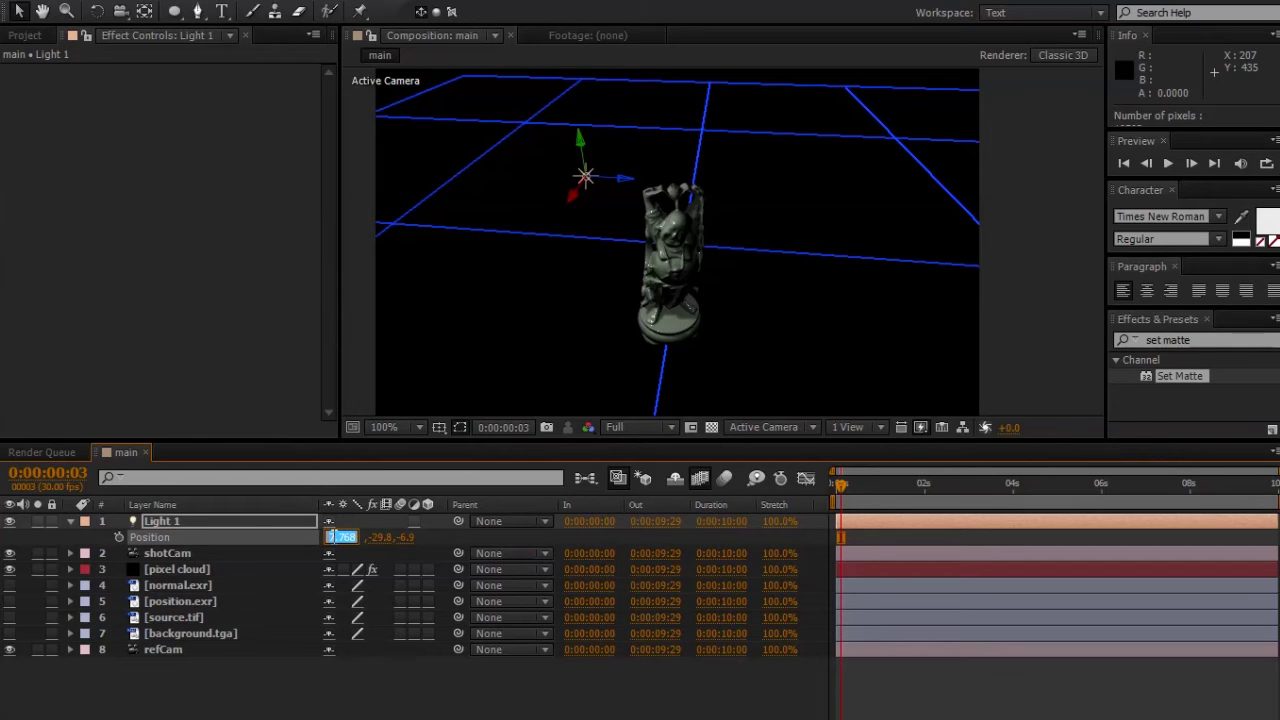
pyautogui.write('44')
pyautogui.press('Tab')
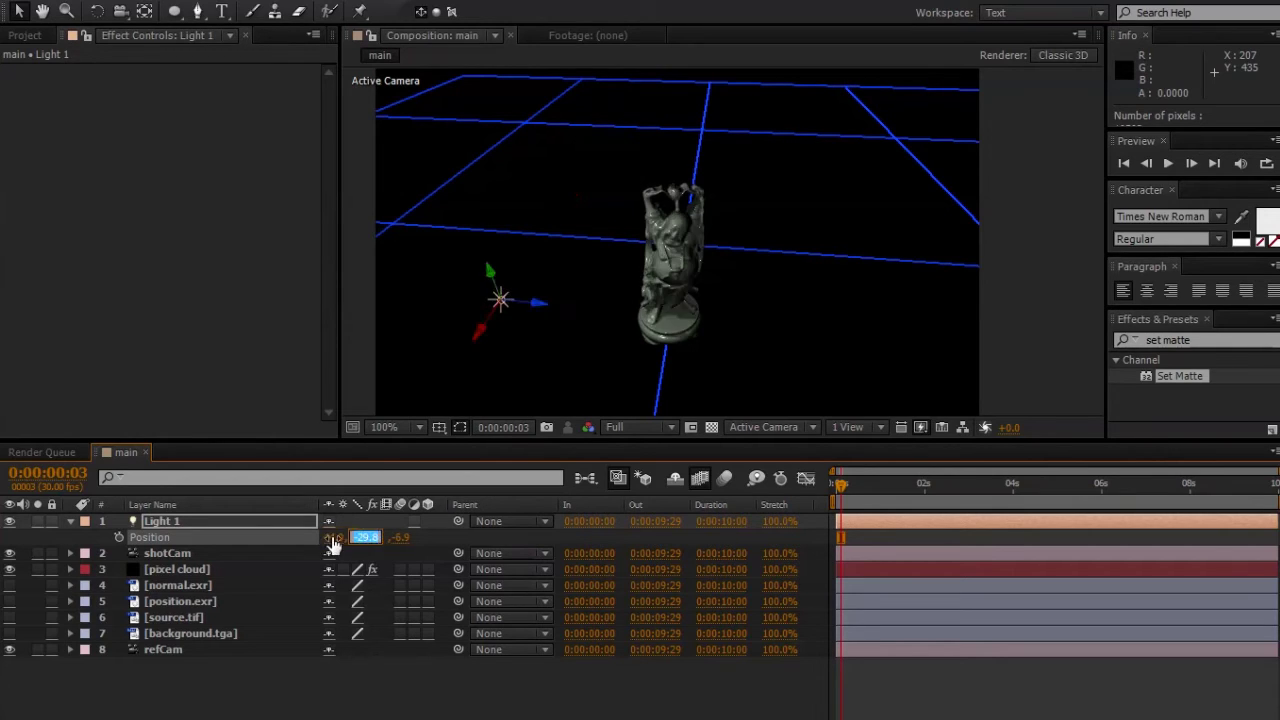
pyautogui.write('-44')
pyautogui.press('Tab')
pyautogui.write('0')
pyautogui.press('Tab')
pyautogui.press('Return')
pyautogui.scroll(-1, 496, 289)
pyautogui.scroll(1, 496, 289)
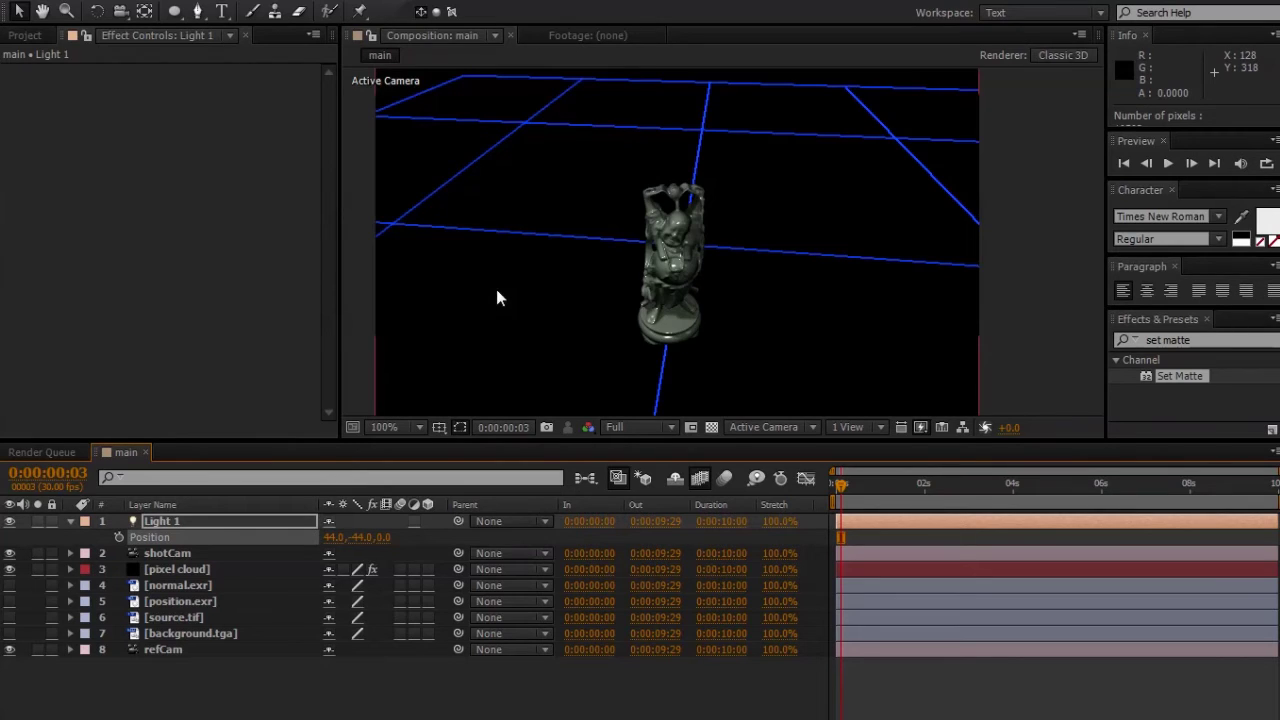
# Step: Duplicate Light 1 and make the copy, Light 2, an Ambient light at 40% intensity
pyautogui.click(262, 553)
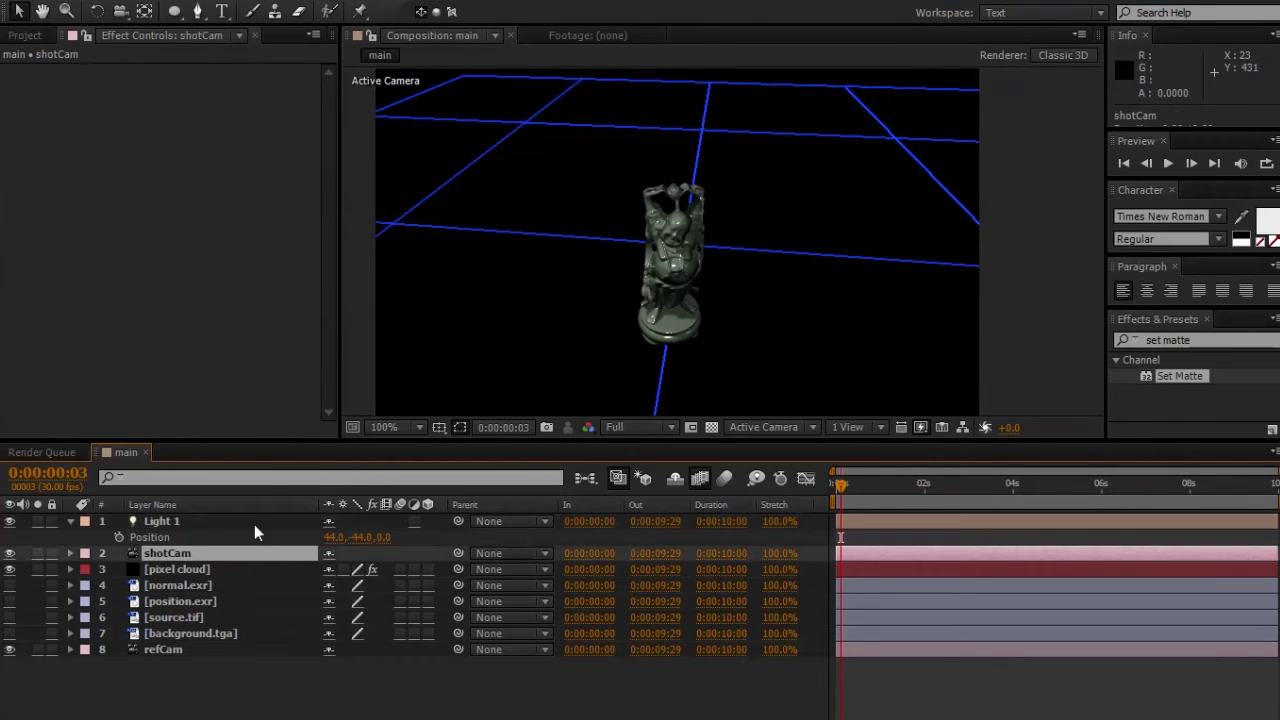
pyautogui.click(254, 521)
pyautogui.hotkey('ctrl', 'd')
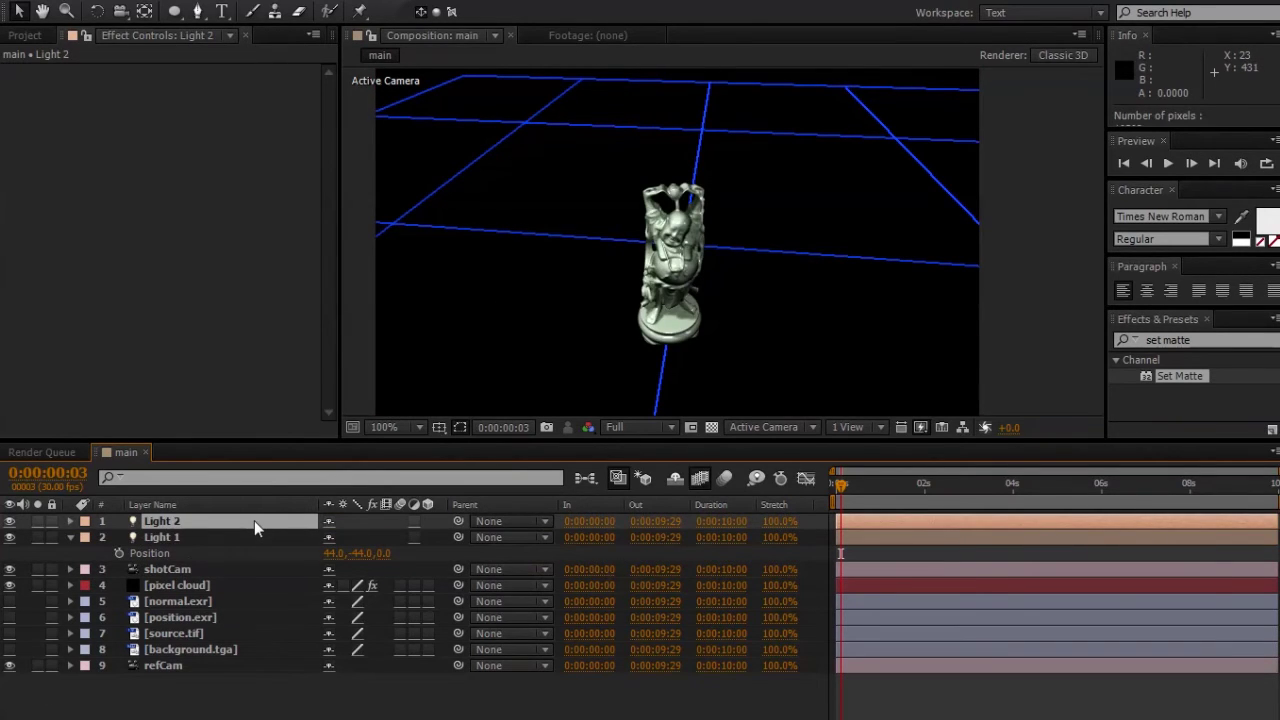
pyautogui.doubleClick(254, 520)
pyautogui.click(1140, 398)
pyautogui.click(1152, 484)
pyautogui.click(1112, 457)
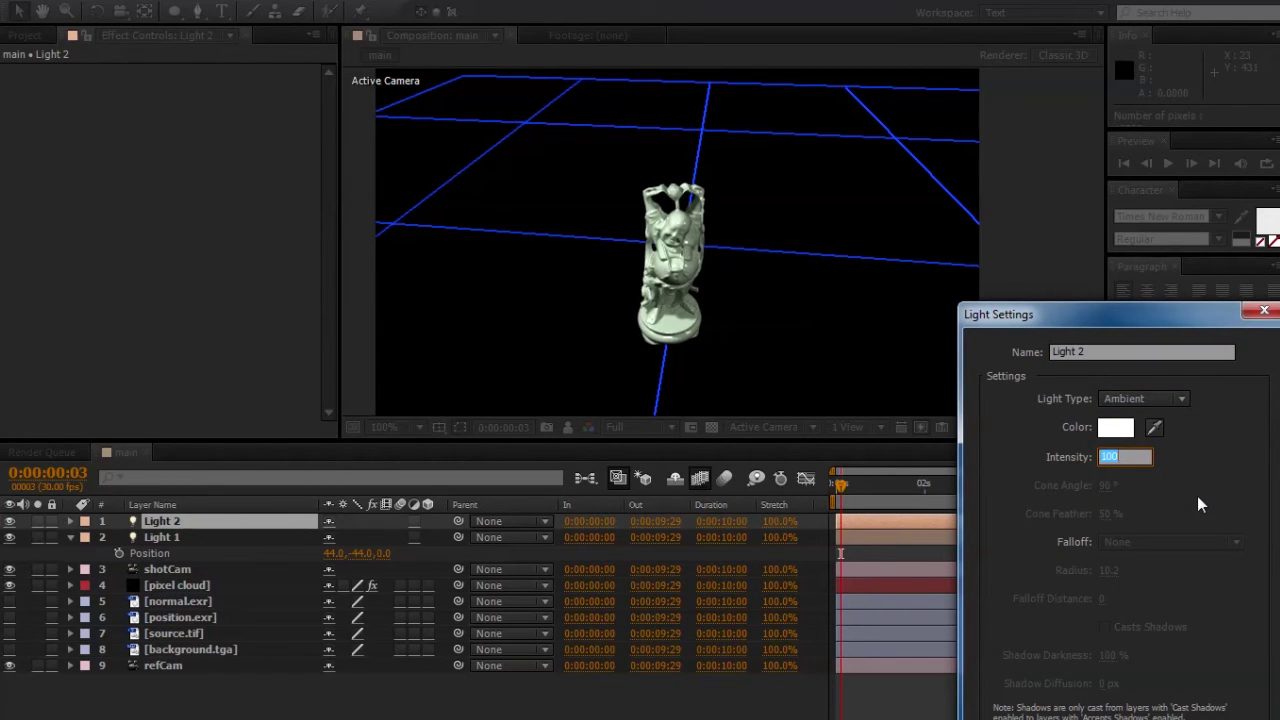
pyautogui.write('40')
pyautogui.press('Return')
# Step: Lower Light 1's intensity to 50%
pyautogui.doubleClick(213, 585)
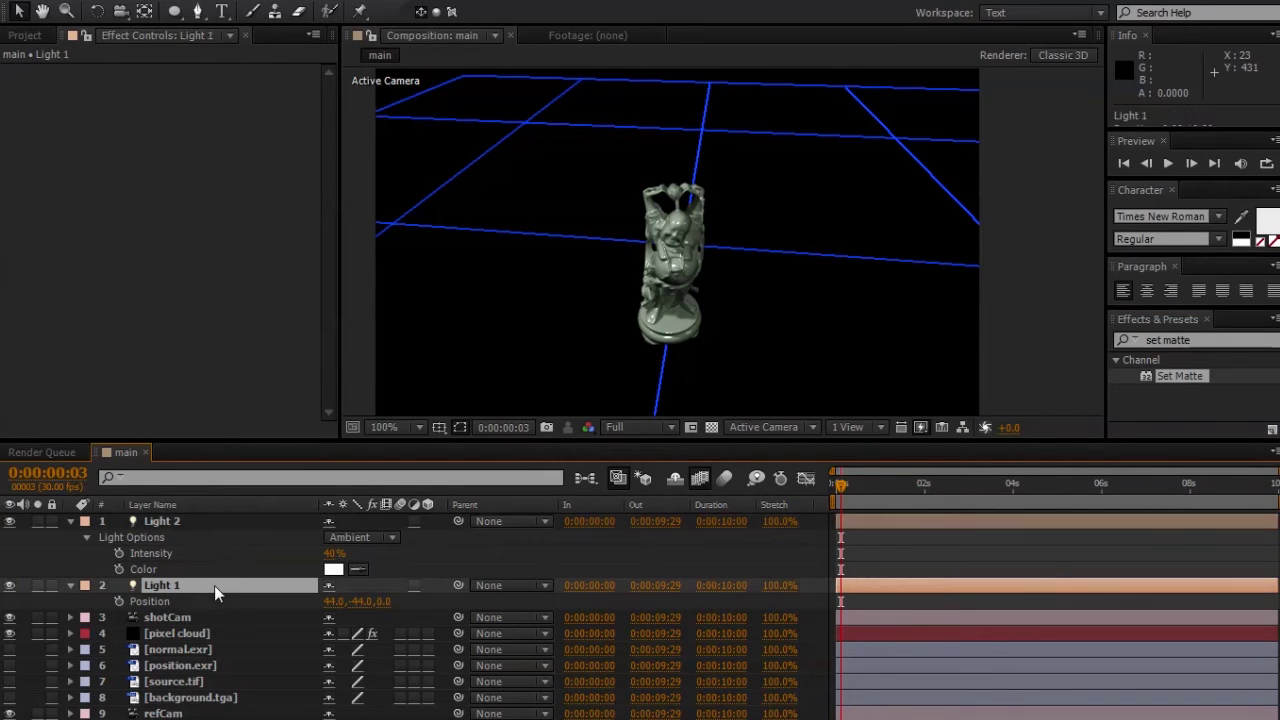
pyautogui.click(1106, 457)
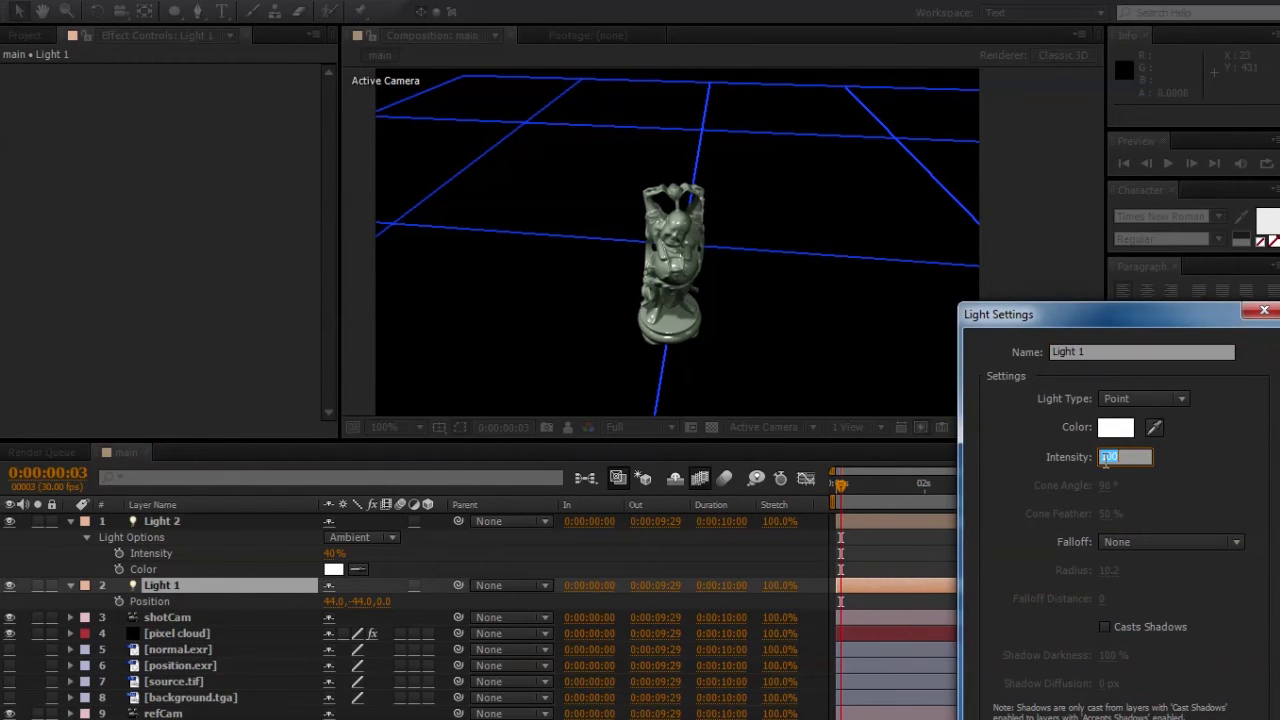
pyautogui.write('50')
pyautogui.press('Return')
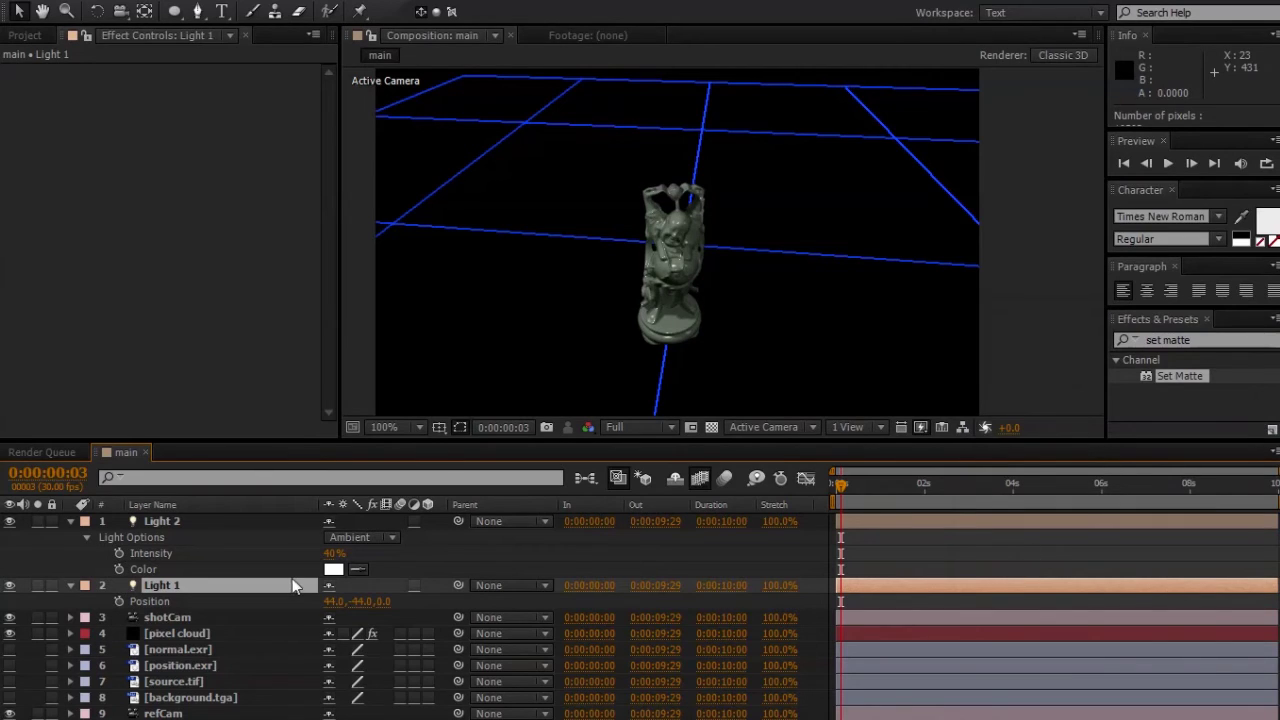
pyautogui.press('p')
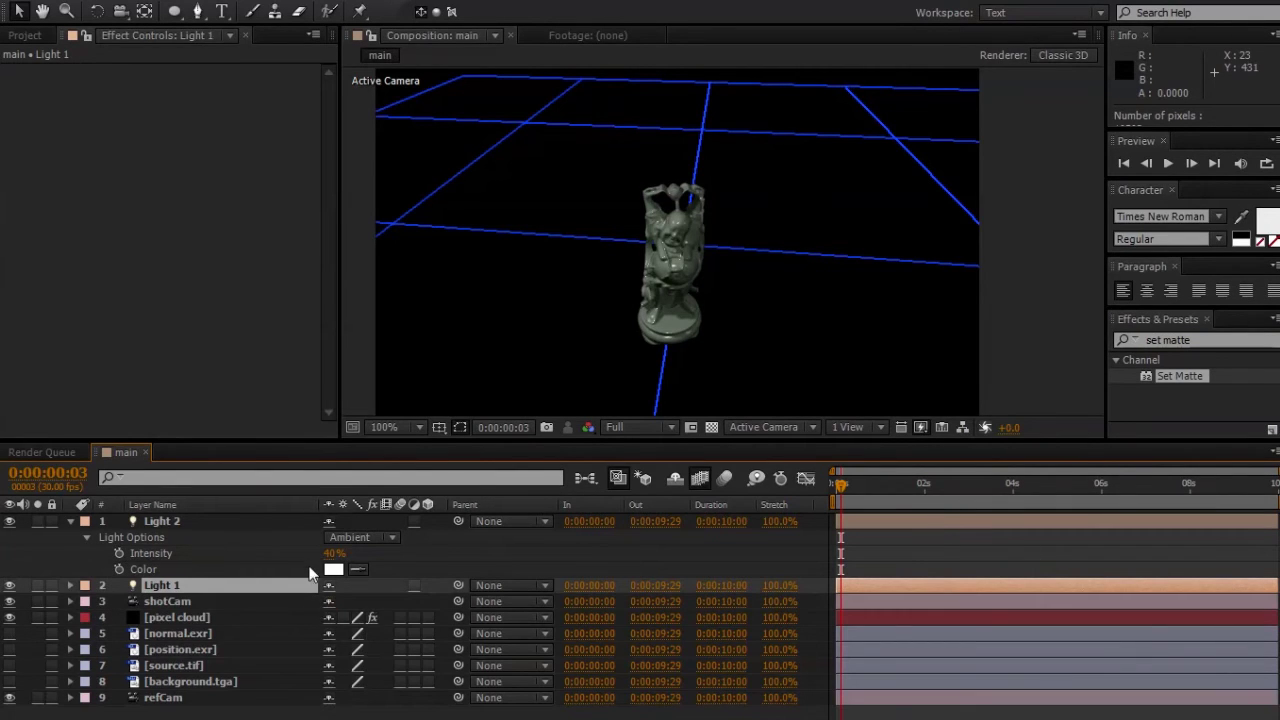
# Step: Color Light 2 red and drop its intensity to 20%
pyautogui.click(333, 570)
pyautogui.moveTo(427, 461); pyautogui.dragTo(452, 404)
pyautogui.click(699, 349)
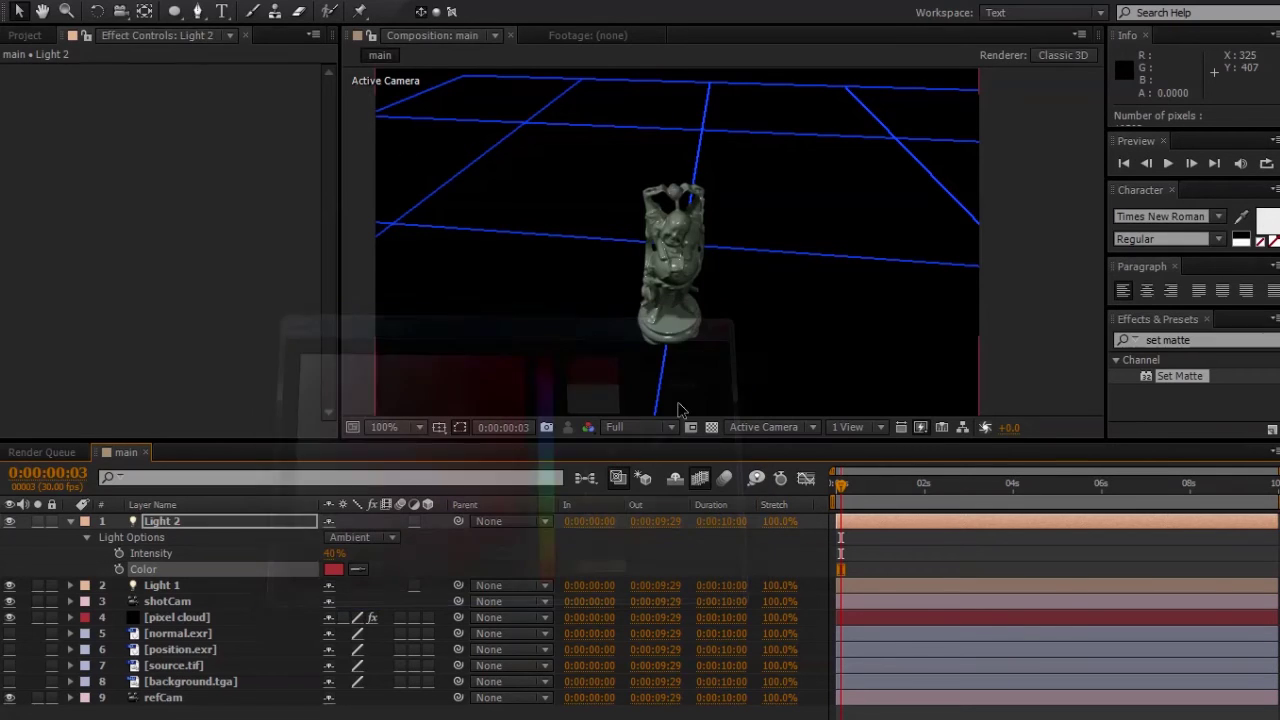
pyautogui.click(254, 600)
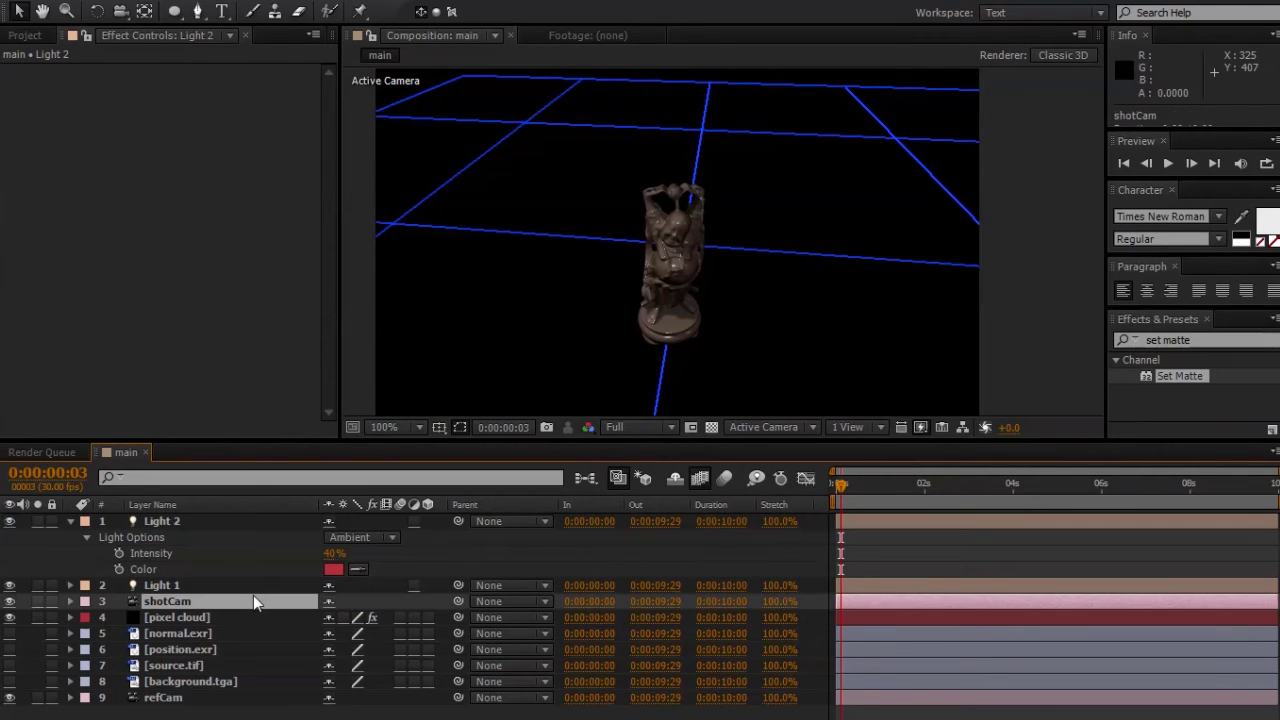
pyautogui.click(335, 557)
pyautogui.write('20')
pyautogui.press('Return')
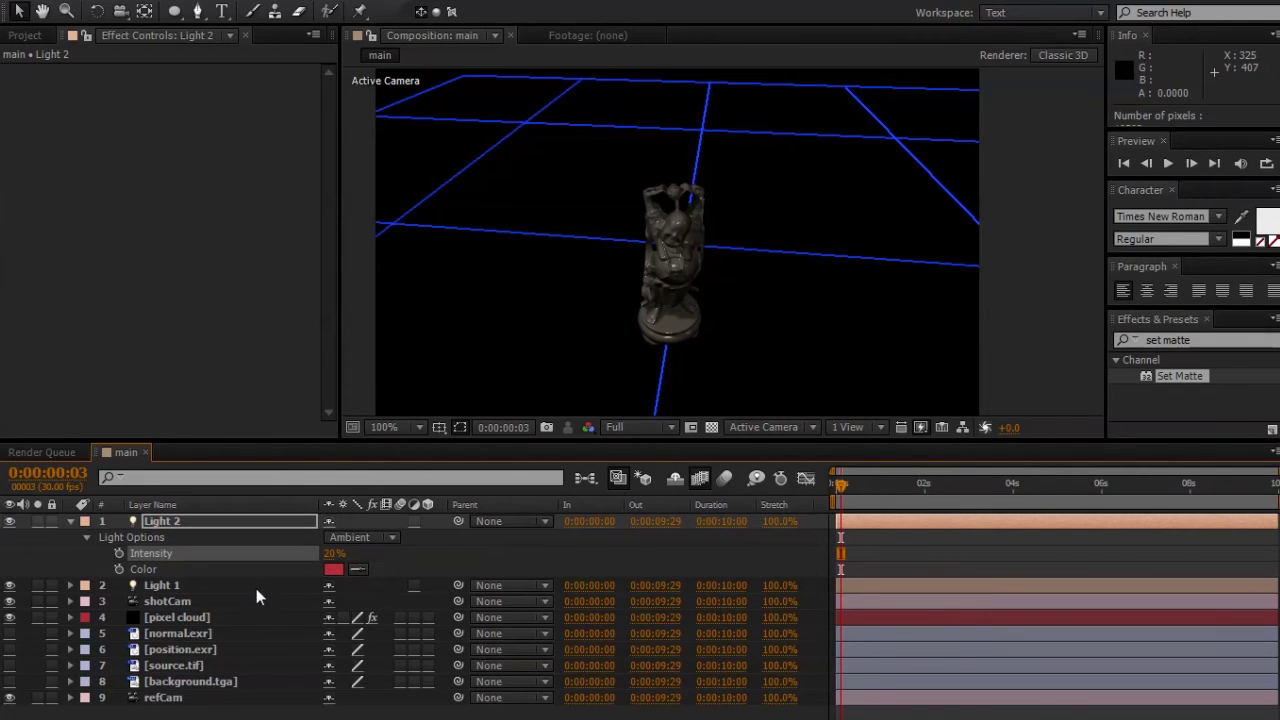
# Step: Raise Light 1's intensity back to 100%
pyautogui.doubleClick(257, 585)
pyautogui.click(1106, 457)
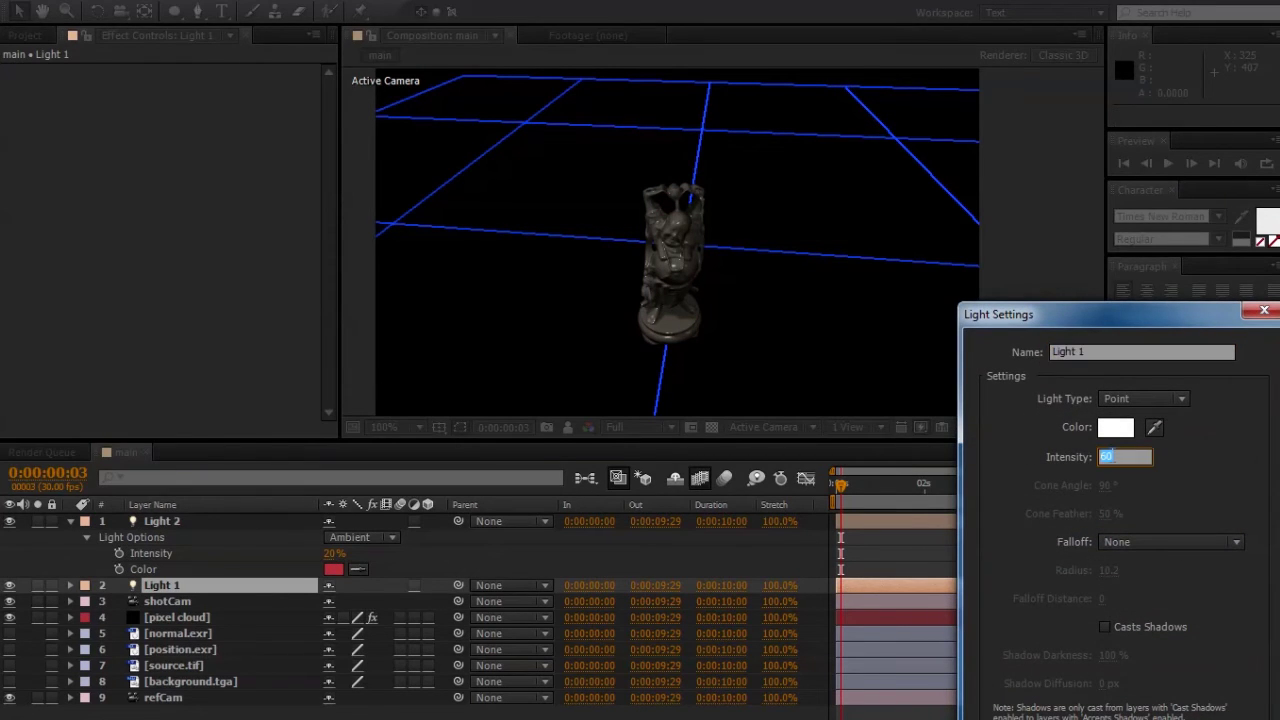
pyautogui.write('100')
pyautogui.press('Return')
pyautogui.scroll(1, 687, 345)
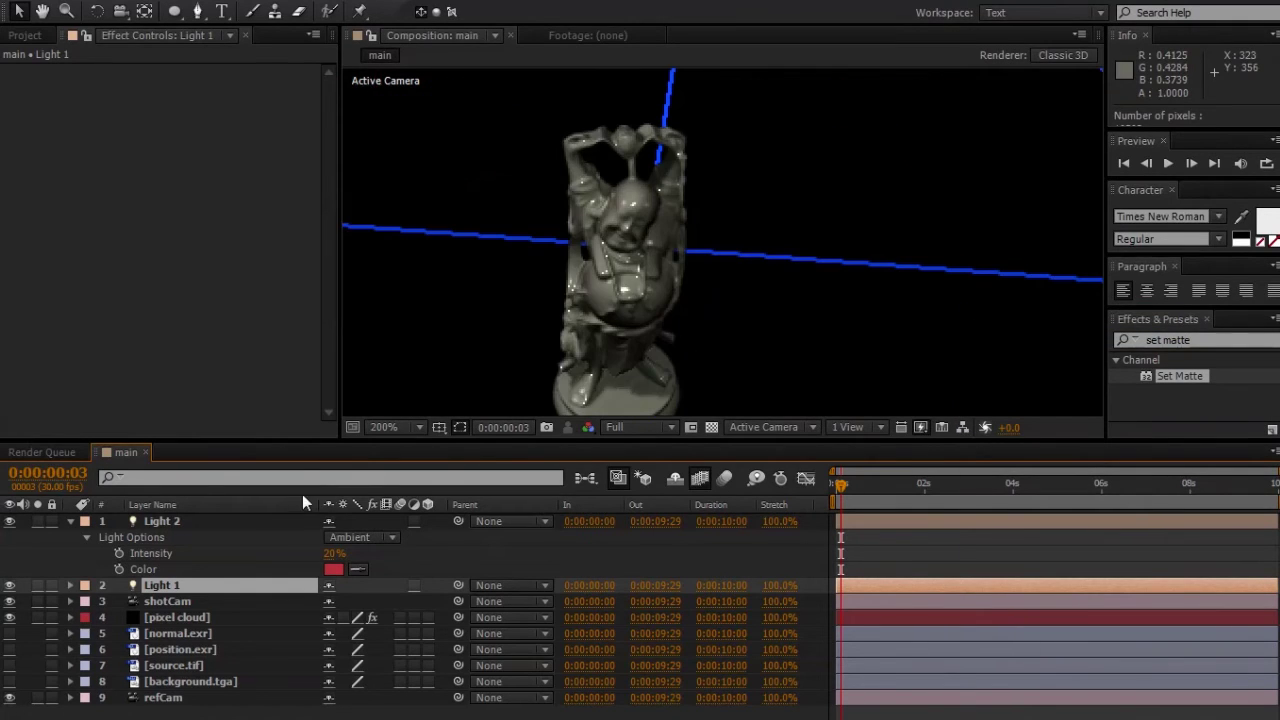
# Step: Show background.tga, collapse all layer properties, and select pixel cloud to view its effect settings
pyautogui.press('a')
pyautogui.press('a')
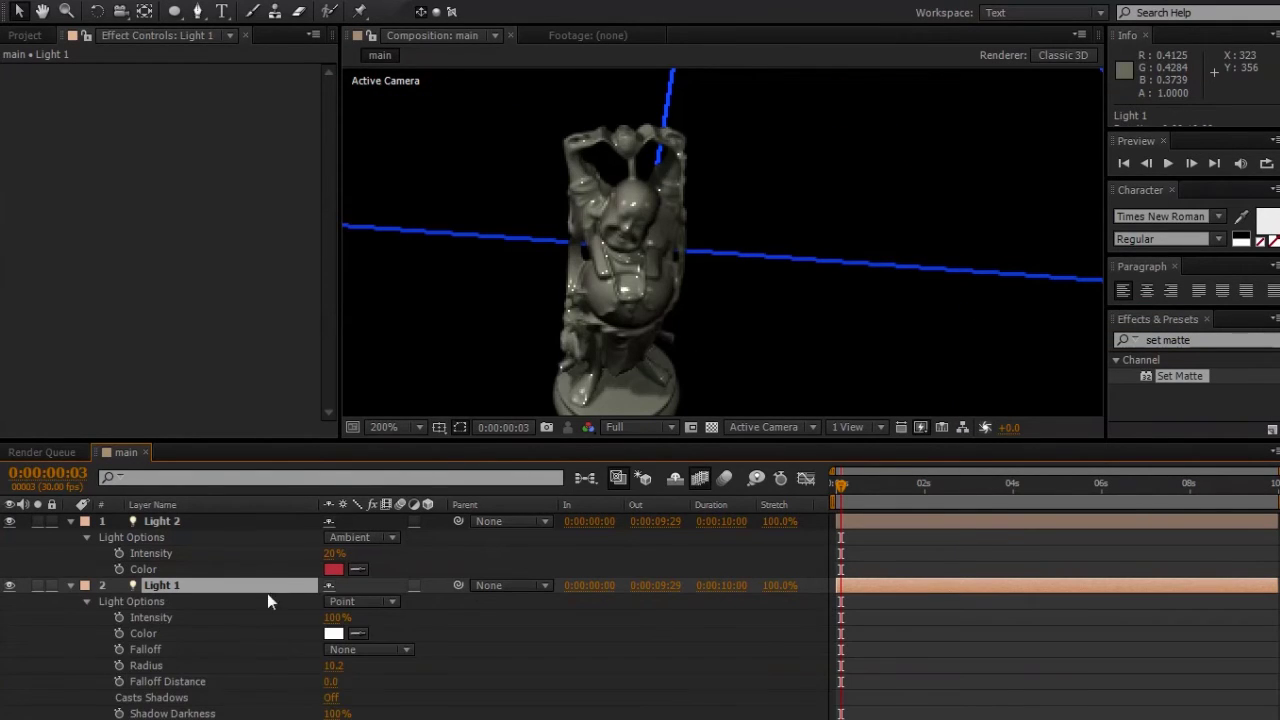
pyautogui.hotkey('ctrl', 'Down')
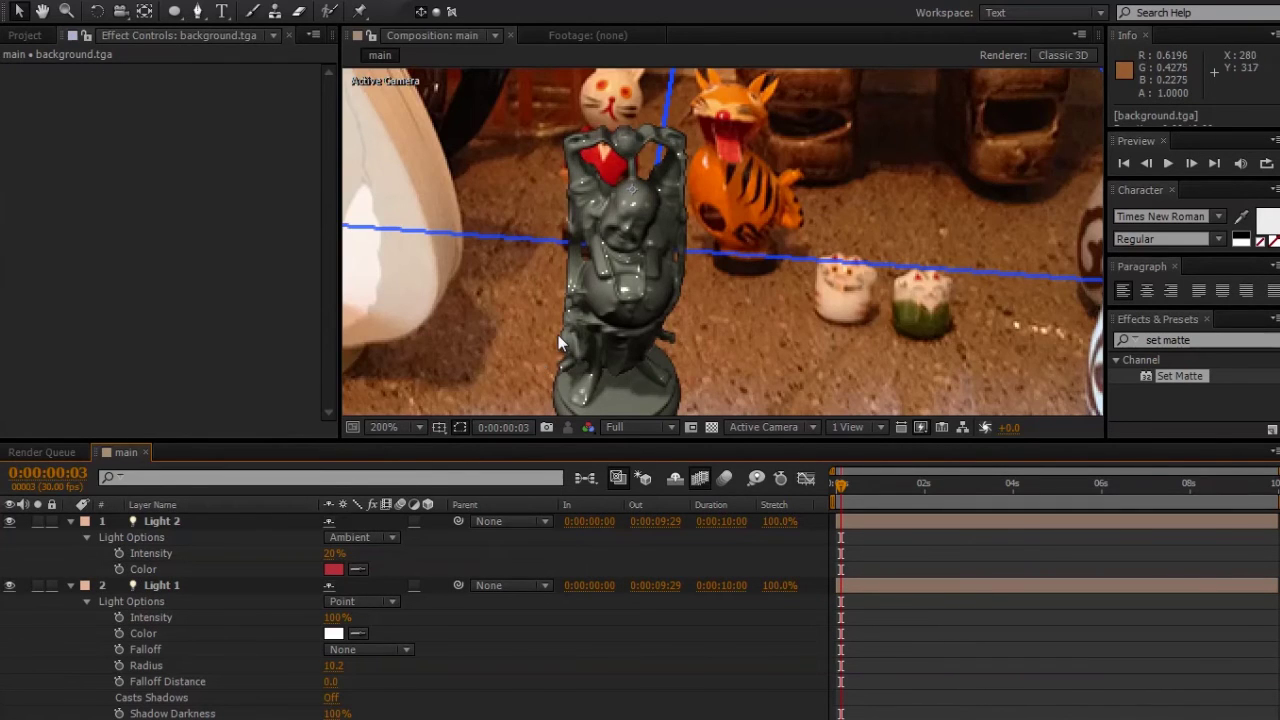
pyautogui.scroll(-1, 558, 335)
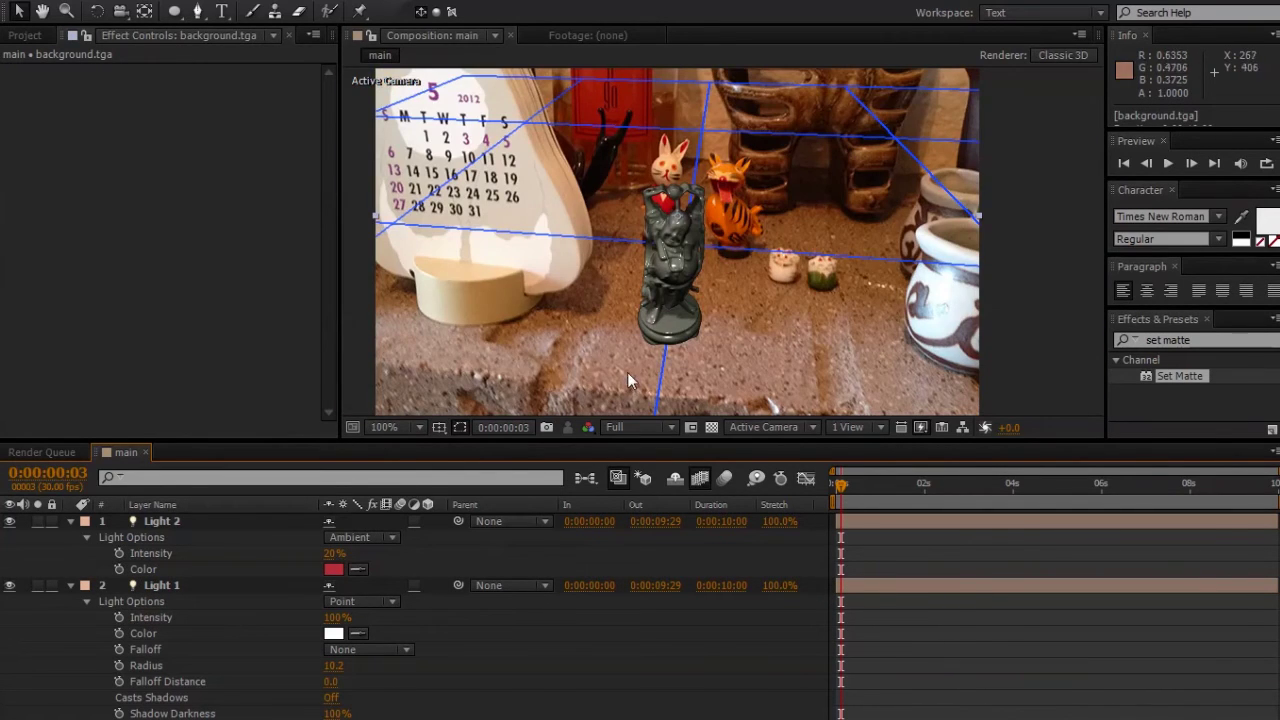
pyautogui.scroll(1, 626, 370)
pyautogui.scroll(-1, 626, 340)
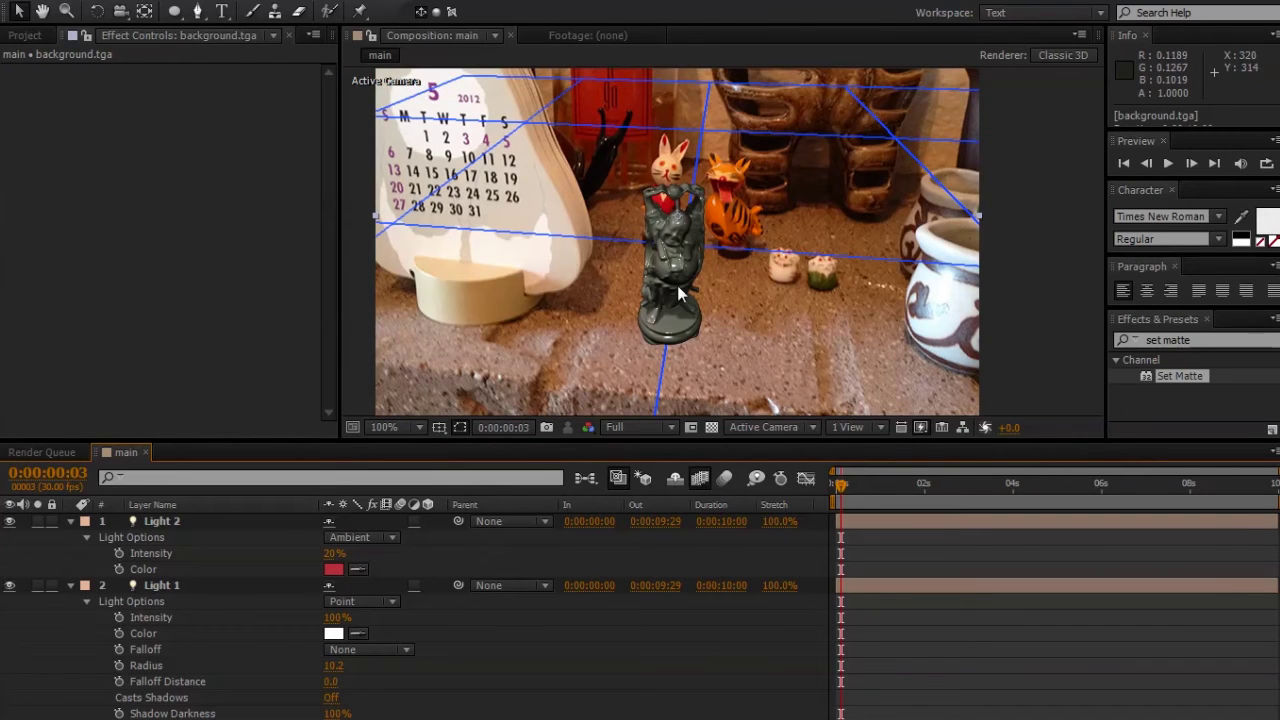
pyautogui.click(236, 598)
pyautogui.hotkey('ctrl', 'a')
pyautogui.hotkey('ctrl', '`')
pyautogui.click(208, 571)
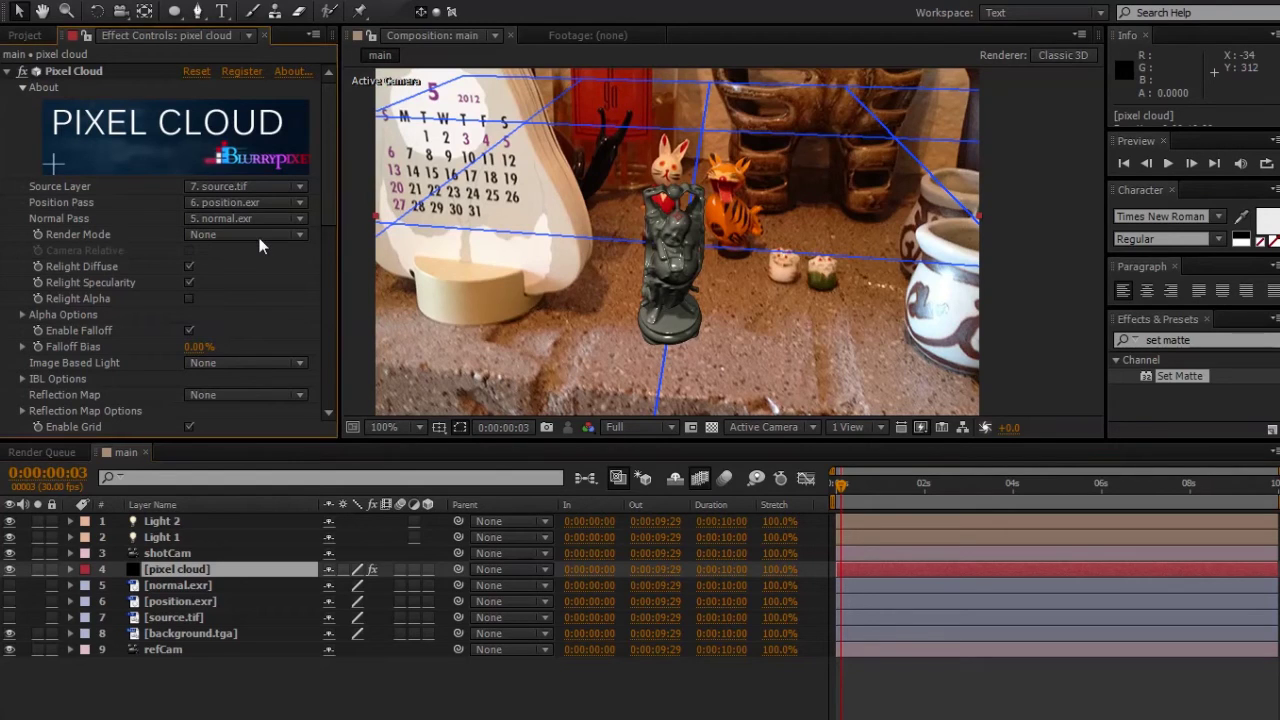
# Step: Switch Pixel Cloud's Render Mode to 2D Relight and check the result in the viewer
pyautogui.click(207, 236)
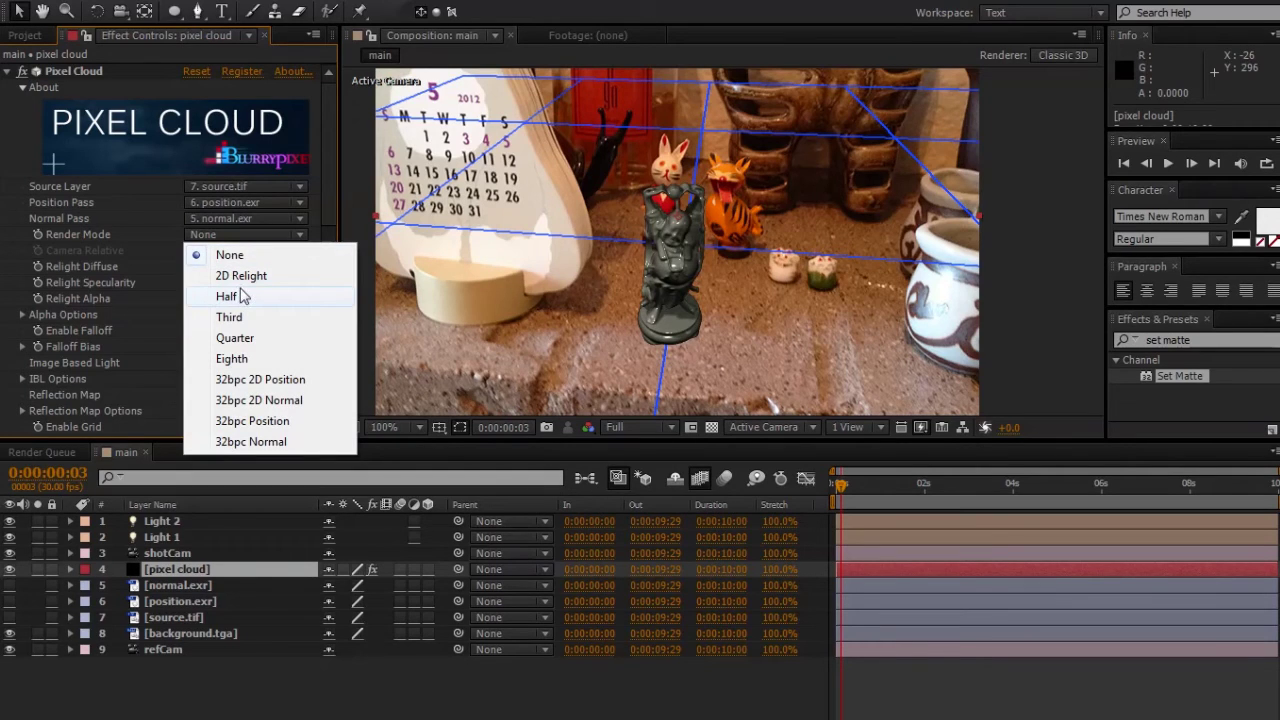
pyautogui.click(249, 278)
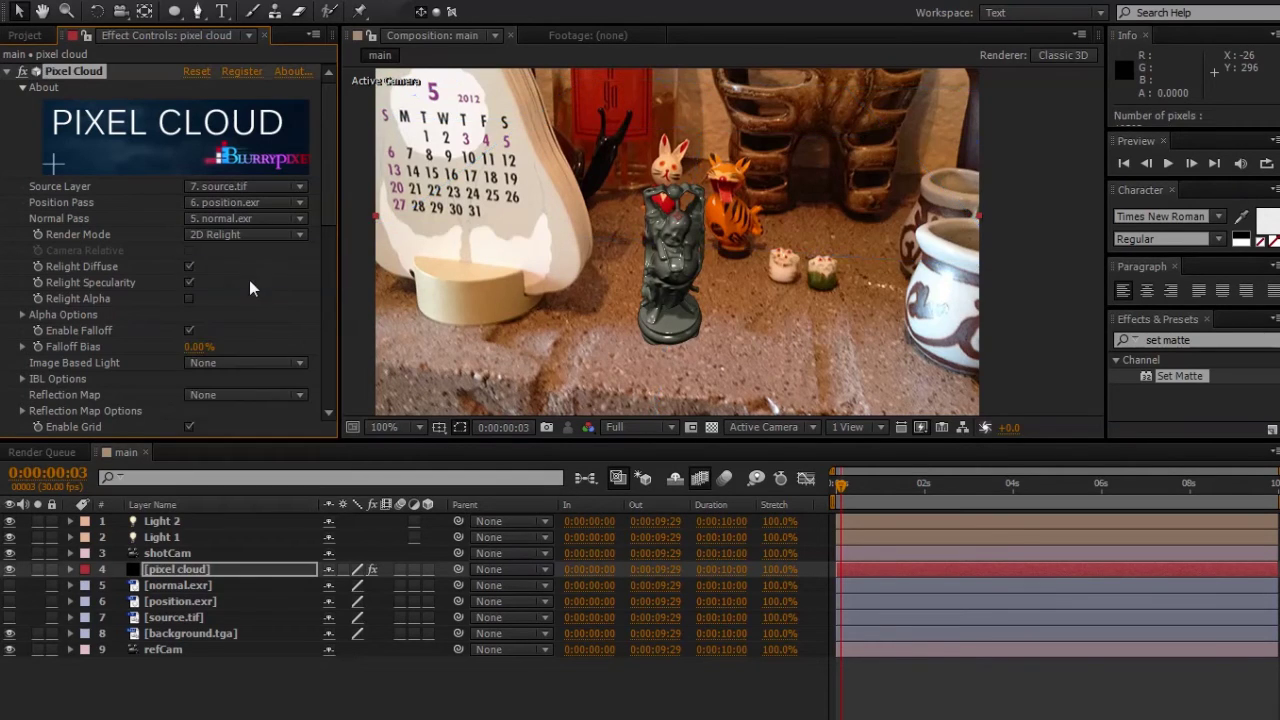
pyautogui.scroll(1, 596, 291)
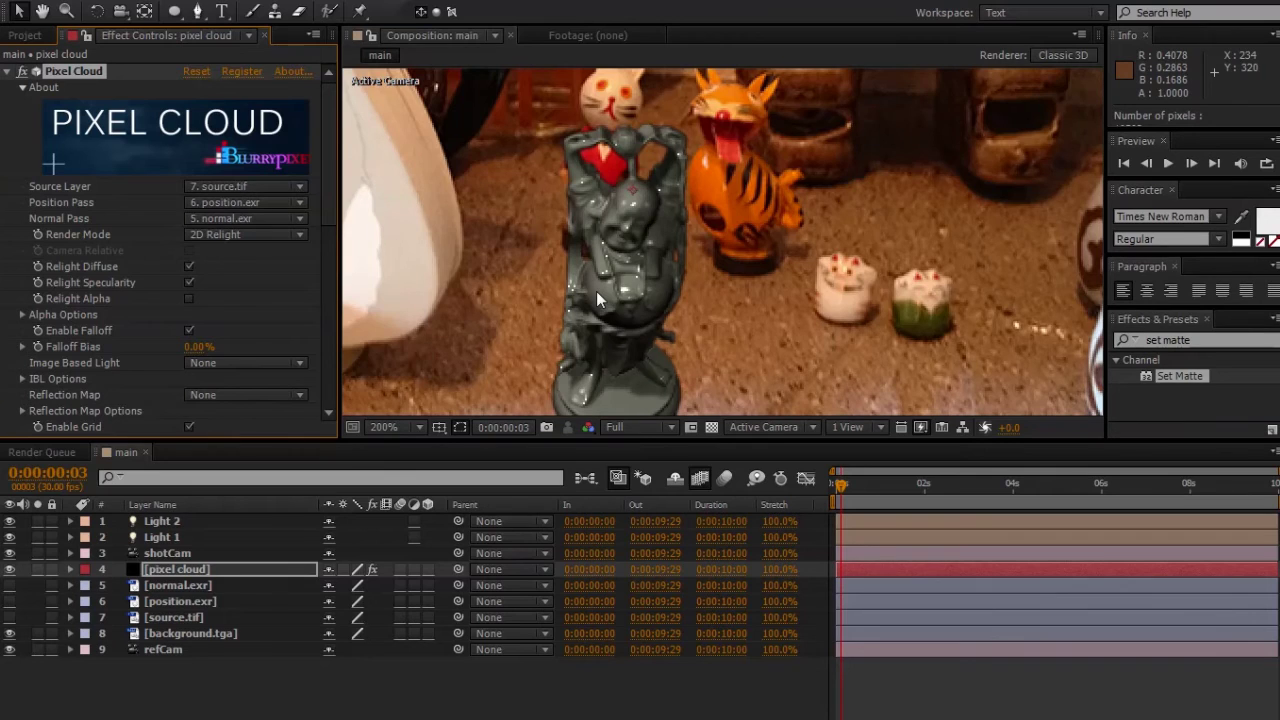
pyautogui.scroll(-1, 596, 291)
pyautogui.scroll(1, 599, 292)
pyautogui.scroll(-1, 589, 308)
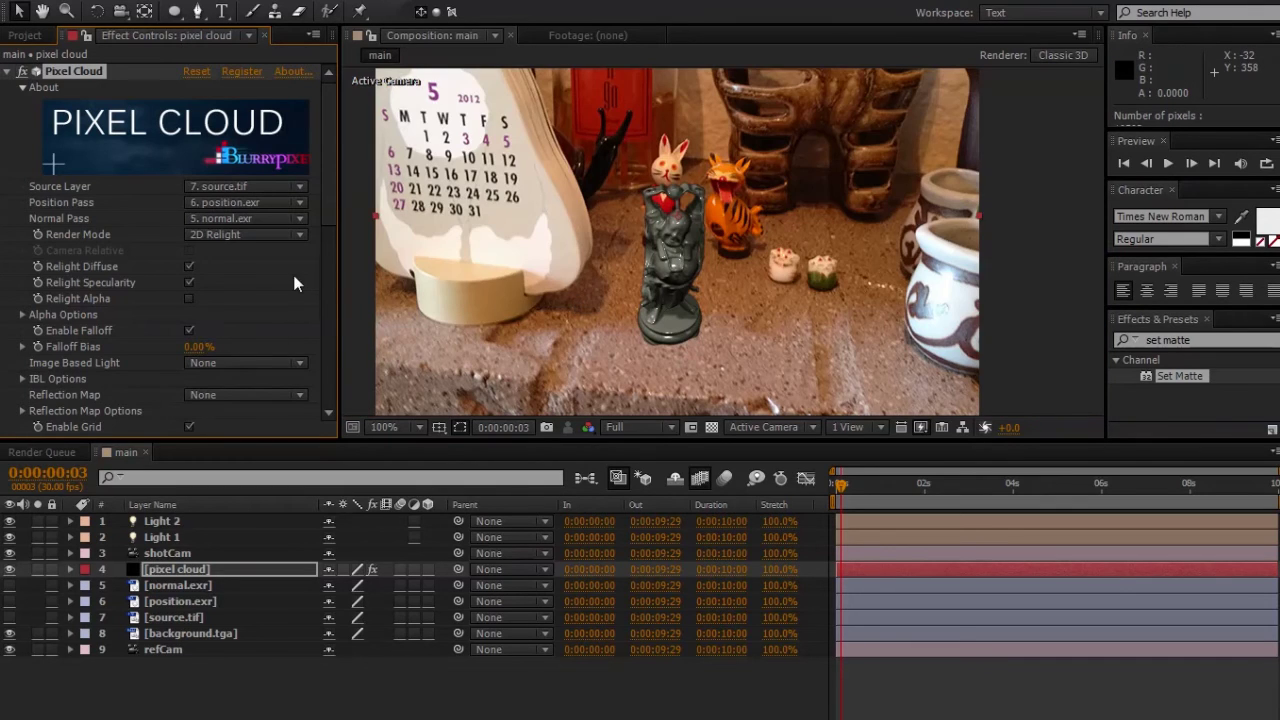
pyautogui.scroll(-10, 316, 272)
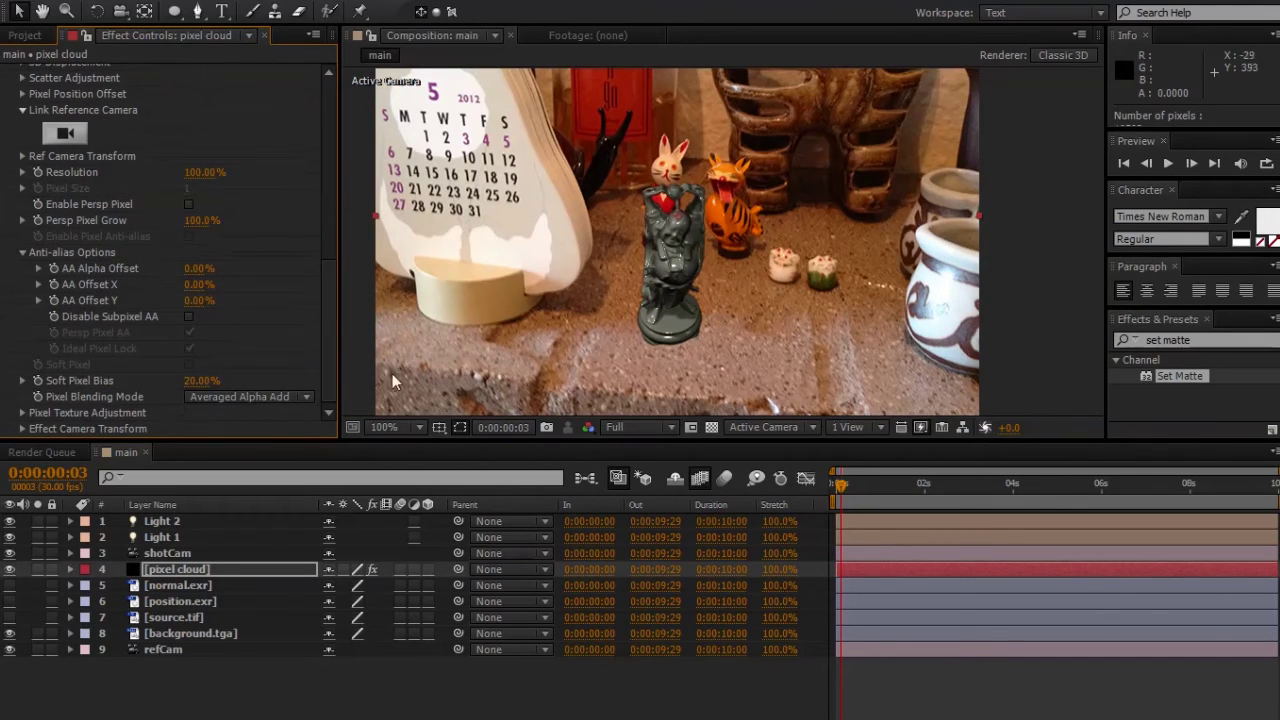
# Step: Create a black solid and move it beneath the pixel cloud layer
pyautogui.rightClick(358, 712)
pyautogui.moveTo(465, 512)
pyautogui.click(686, 553)
pyautogui.click(768, 605)
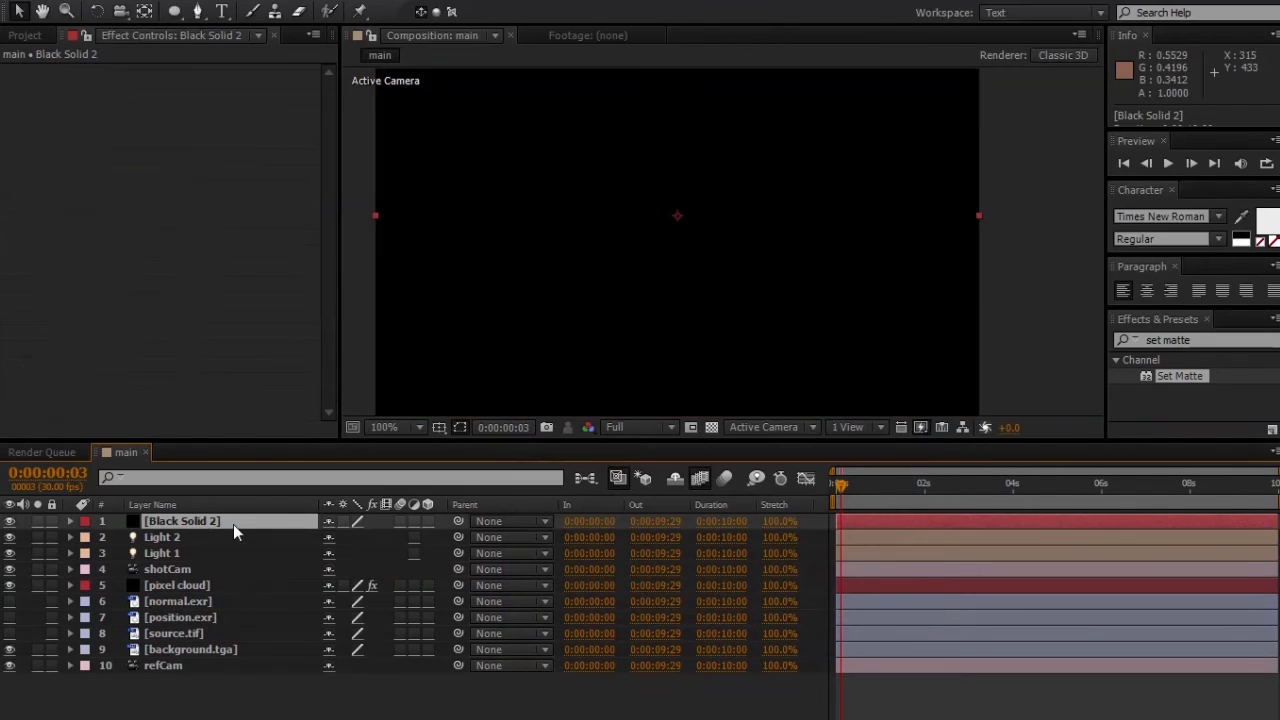
pyautogui.moveTo(293, 585); pyautogui.dragTo(289, 594)
# Step: Draw an elliptical mask at the statue's base, feather it to 24 pixels and stretch it downward
pyautogui.click(174, 11)
pyautogui.moveTo(638, 298)
pyautogui.mouseDown()
pyautogui.moveTo(730, 325)
pyautogui.moveTo(717, 296)
pyautogui.mouseUp()
pyautogui.press('v')
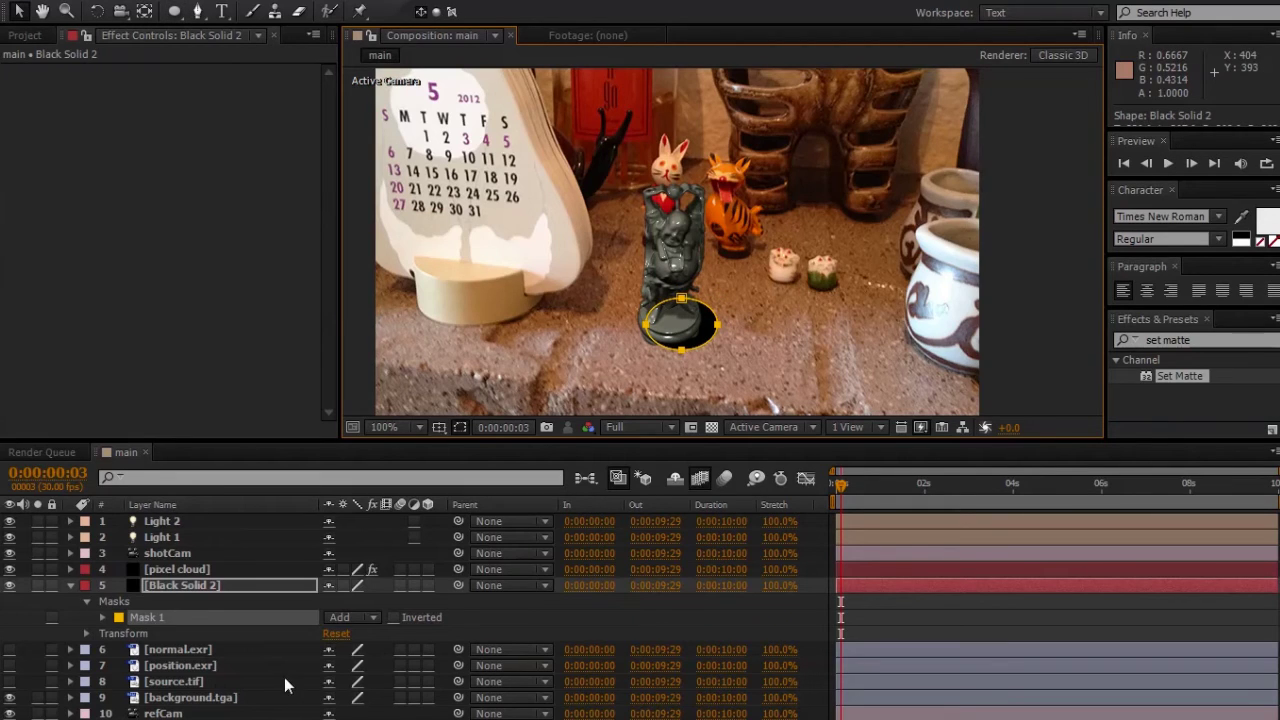
pyautogui.press('f')
pyautogui.moveTo(340, 617); pyautogui.dragTo(358, 618)
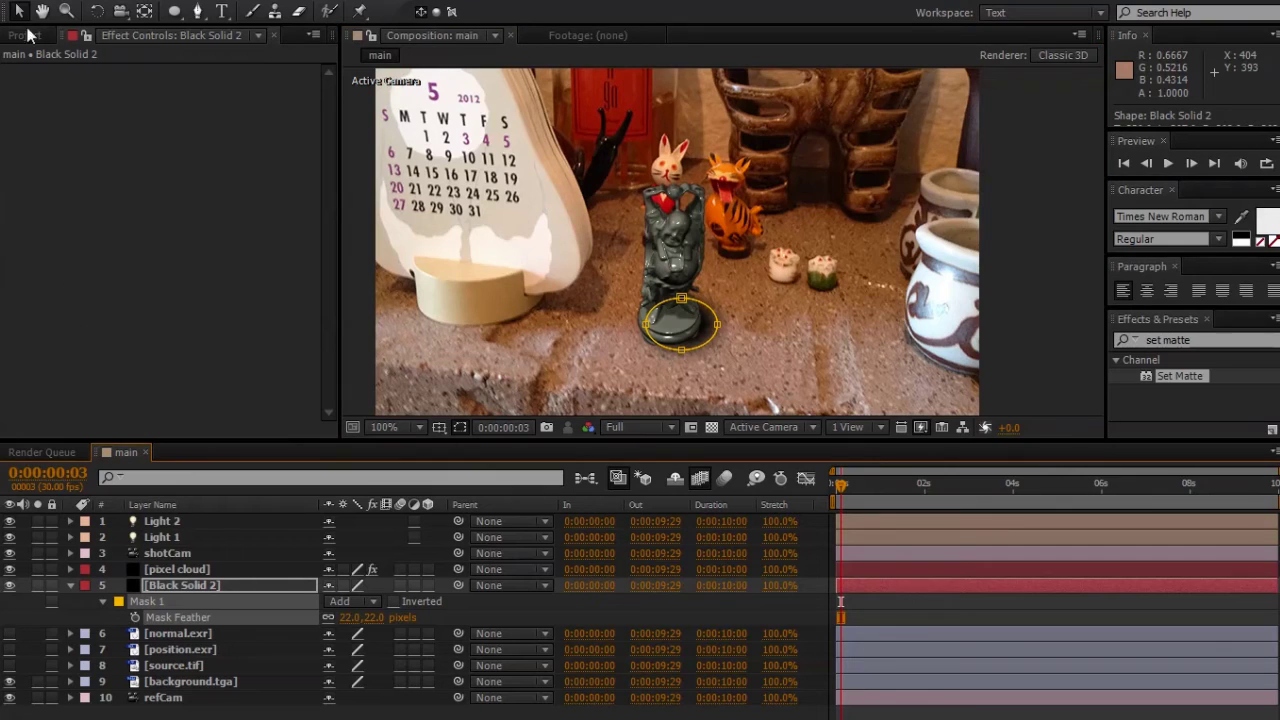
pyautogui.click(18, 11)
pyautogui.click(680, 346)
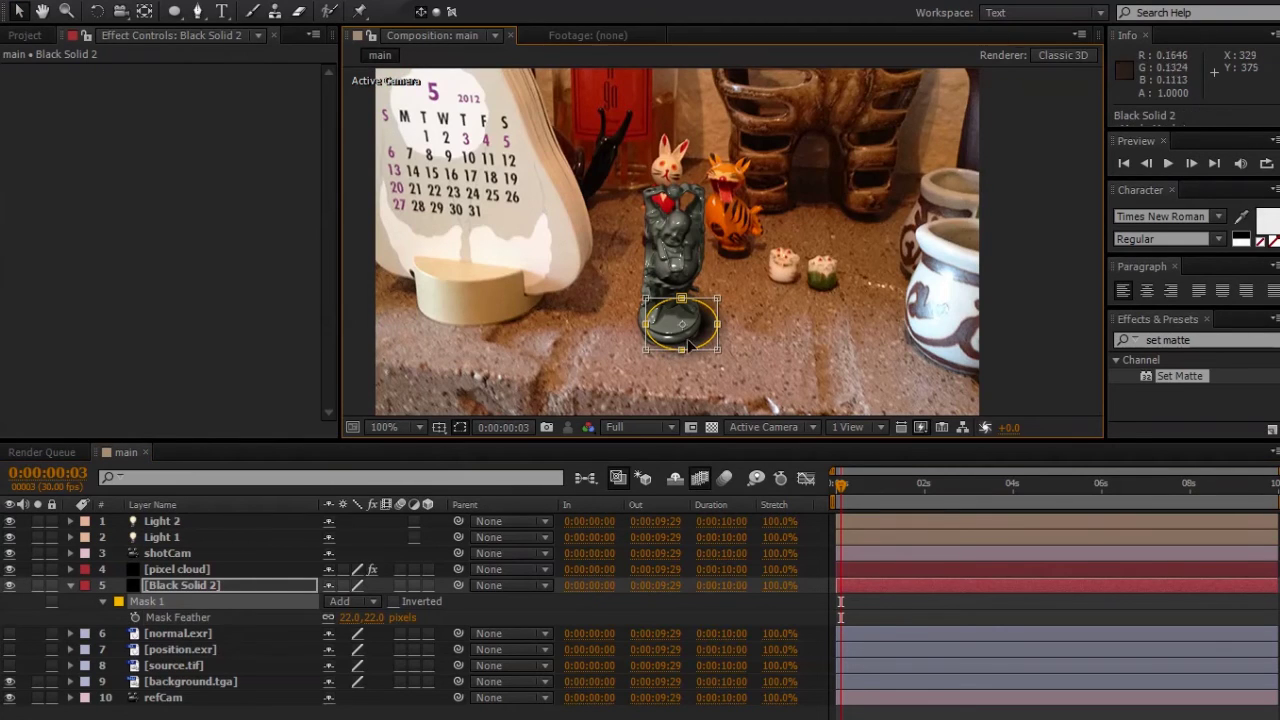
pyautogui.doubleClick(680, 346)
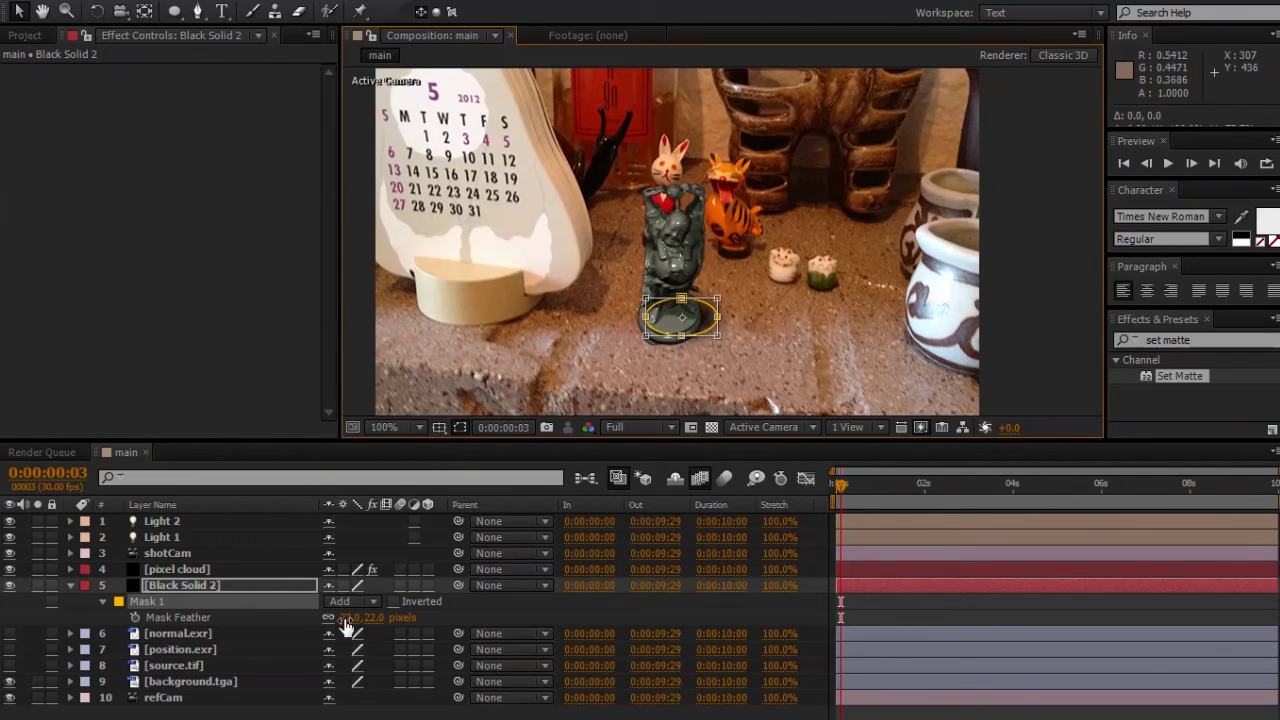
pyautogui.moveTo(345, 620); pyautogui.dragTo(360, 610)
pyautogui.moveTo(680, 336); pyautogui.dragTo(677, 355)
# Step: Set Black Solid 2's opacity to 85%
pyautogui.click(240, 586)
pyautogui.press('t')
pyautogui.click(334, 601)
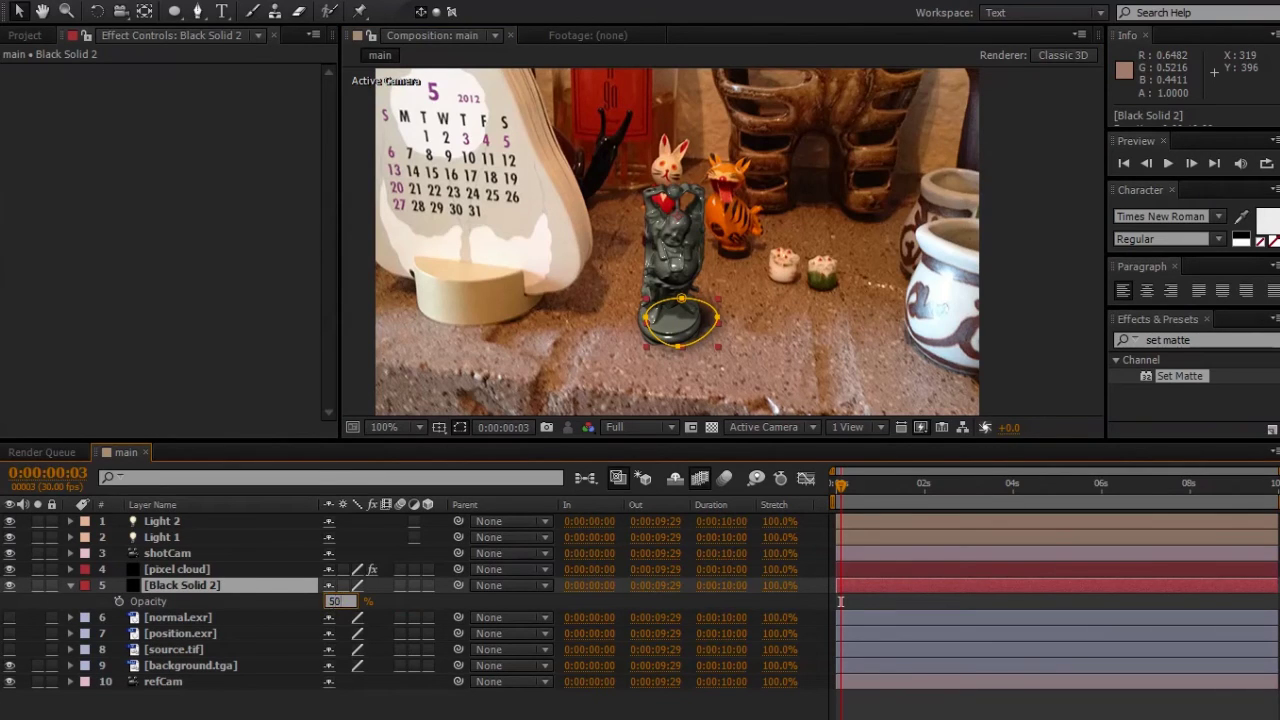
pyautogui.press('Return')
pyautogui.moveTo(333, 606); pyautogui.dragTo(382, 598)
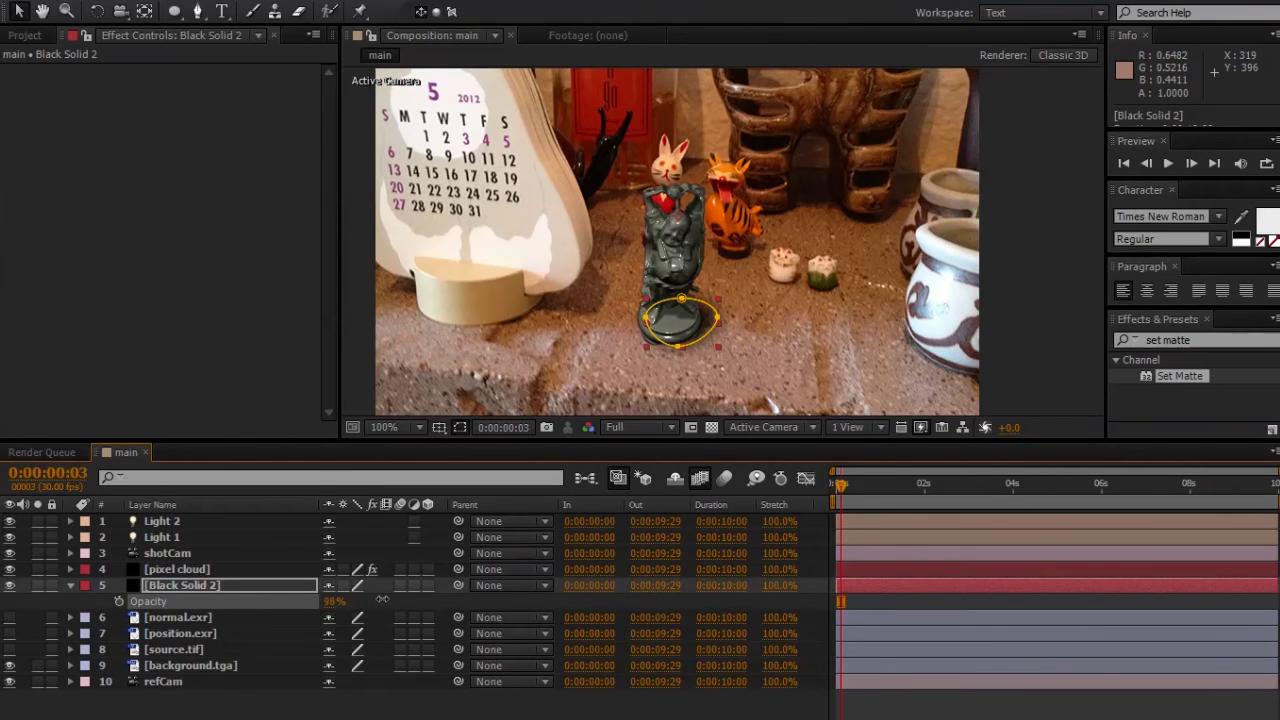
pyautogui.click(331, 603)
pyautogui.write('85')
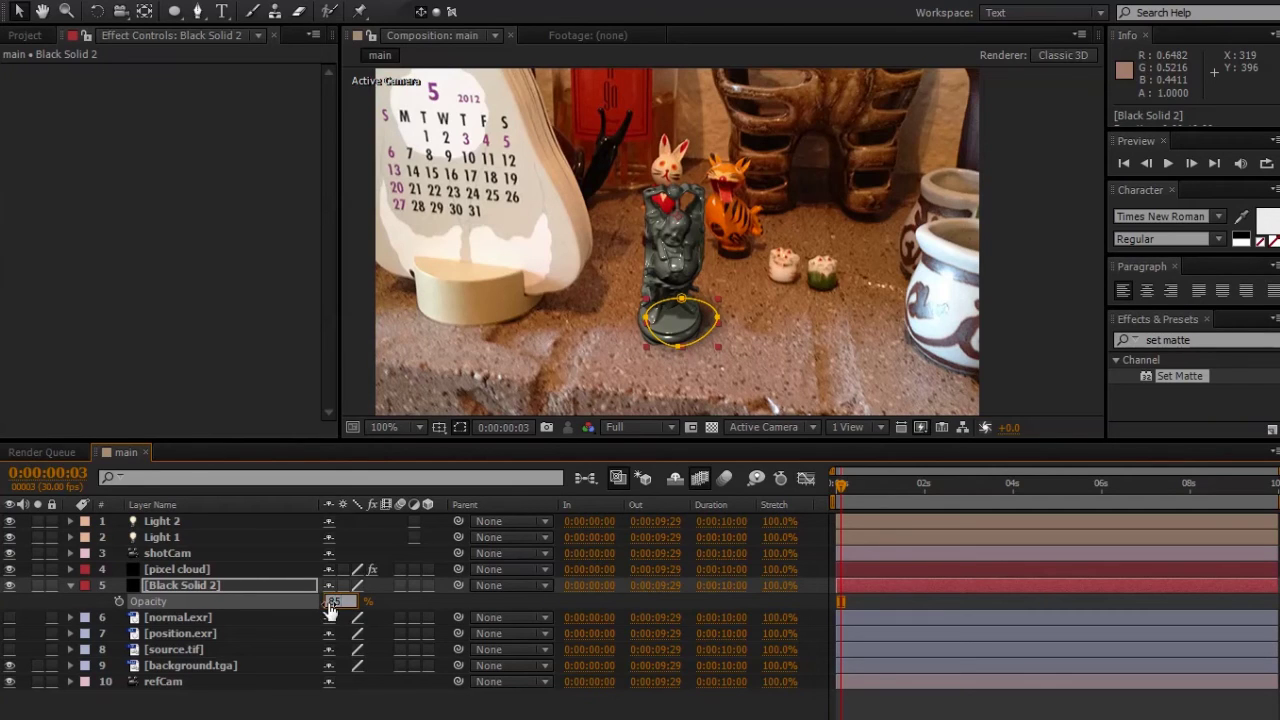
pyautogui.click(840, 601)
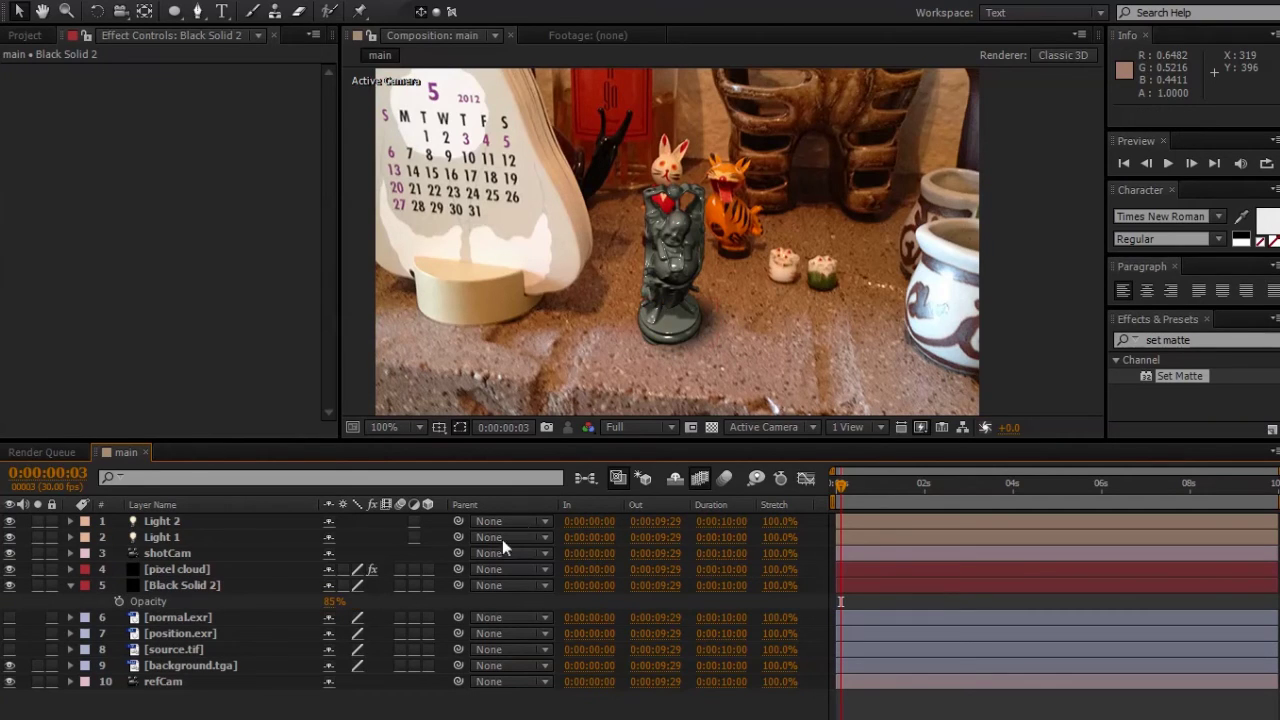
# Step: Apply Matte Choker to the pixel cloud layer from Effects & Presets
pyautogui.click(201, 585)
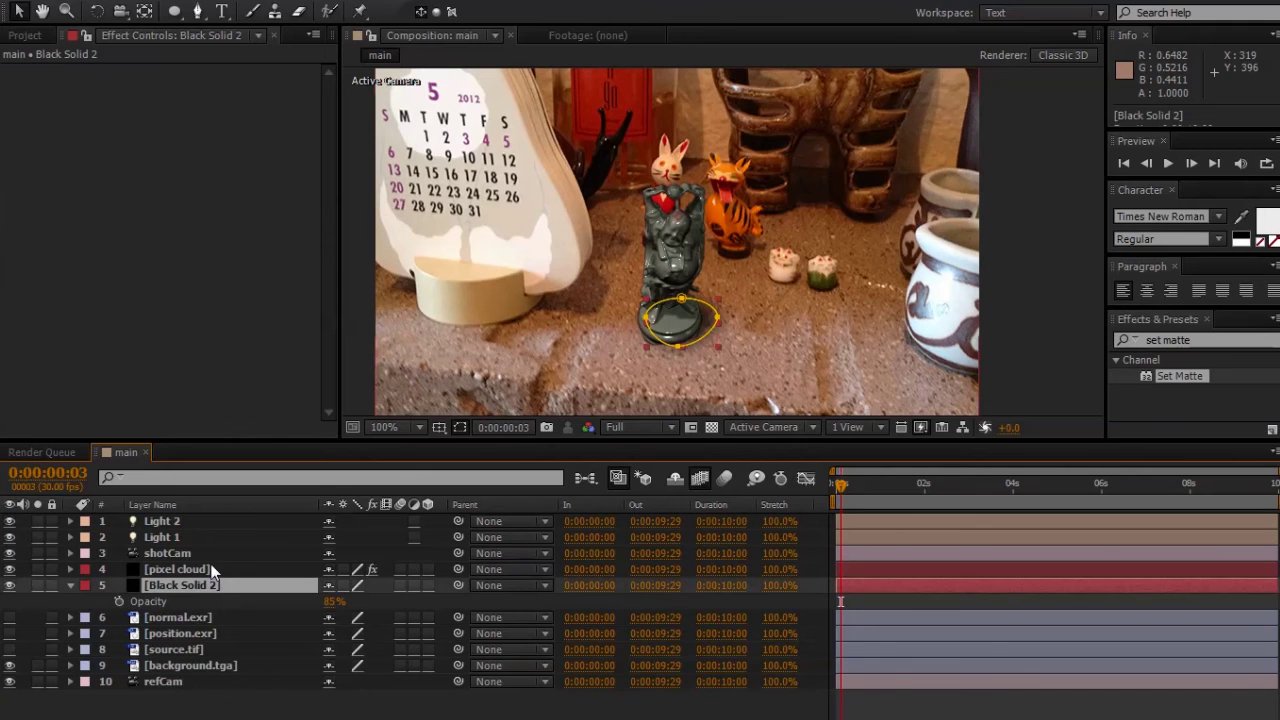
pyautogui.click(211, 569)
pyautogui.scroll(-10, 330, 286)
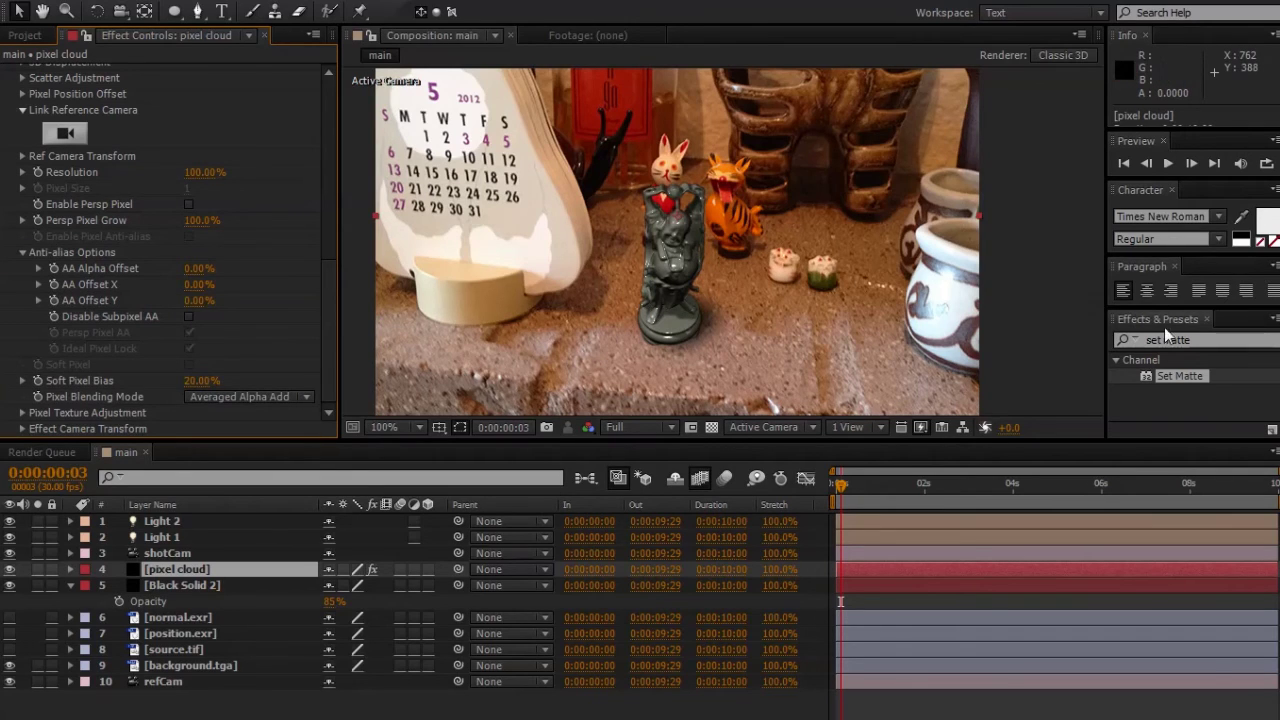
pyautogui.doubleClick(1199, 340)
pyautogui.tripleClick(1199, 340)
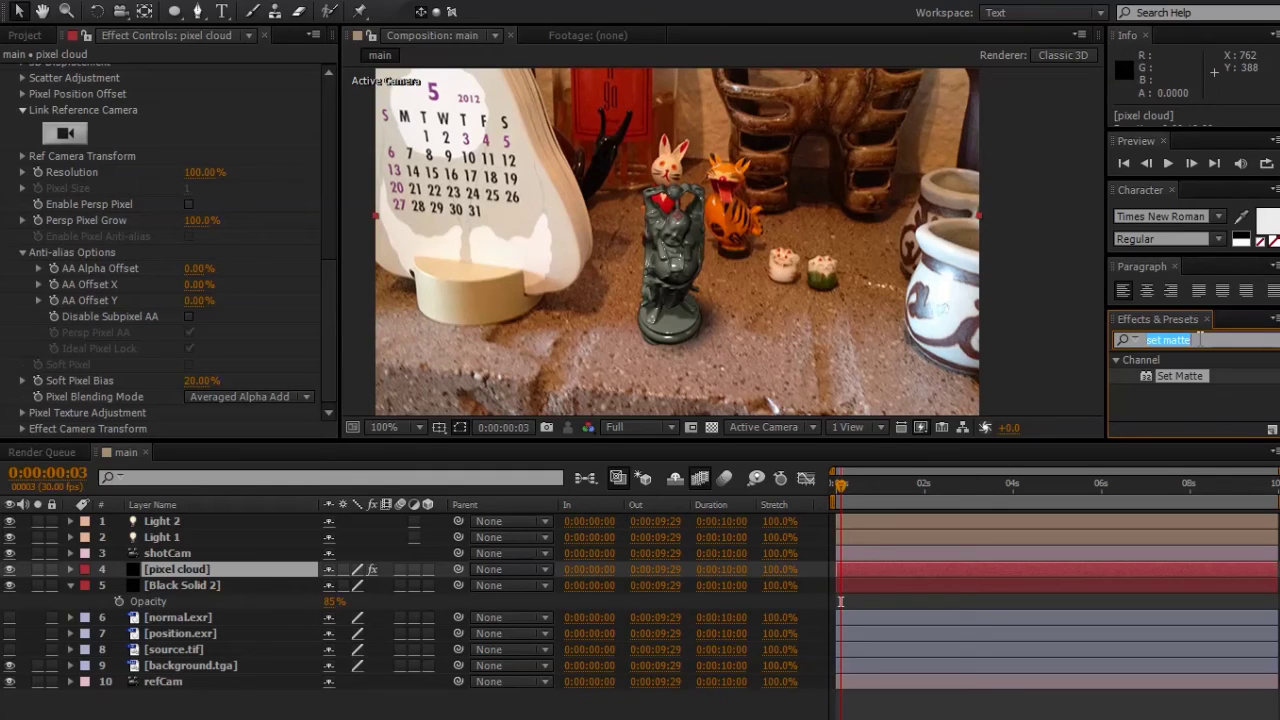
pyautogui.write('matte choker')
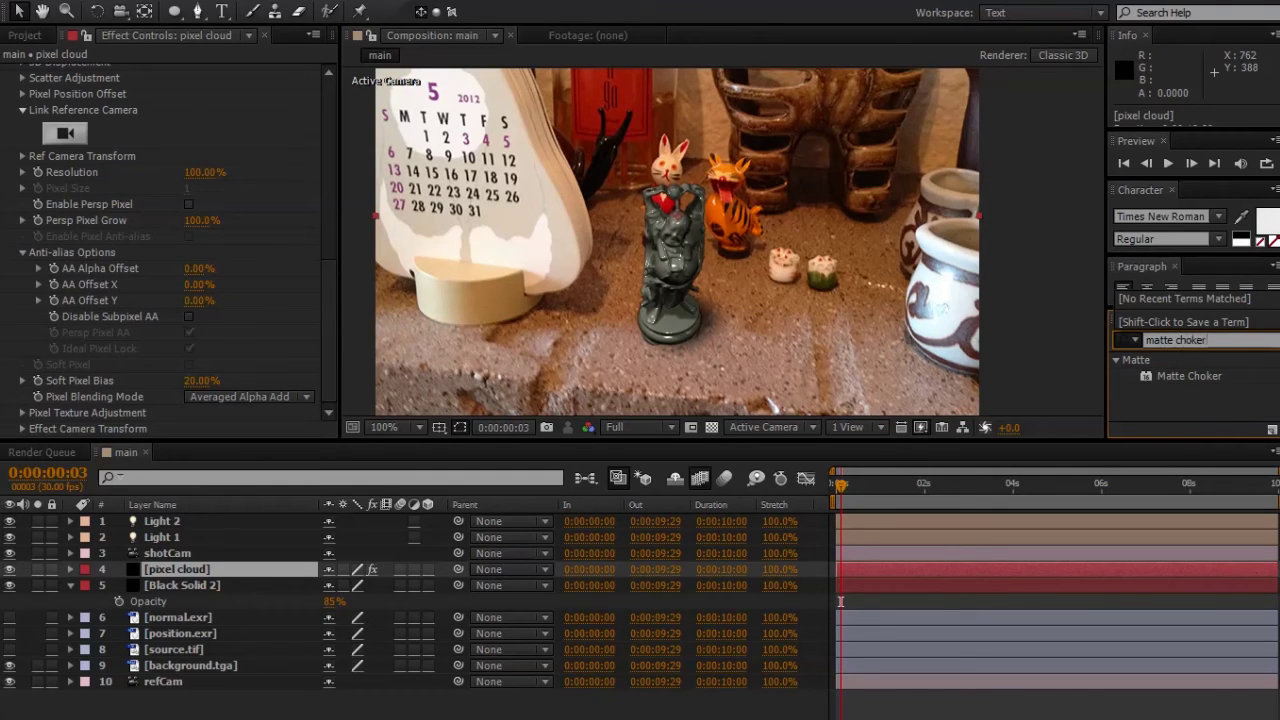
pyautogui.moveTo(1182, 375); pyautogui.dragTo(240, 569)
# Step: Set Matte Choker's Geometric Softness 1 to 2.0, Choke 1 to 50, Gray Level Softness 1 to 10%, Geometric Softness 2 to 5.00
pyautogui.click(193, 337)
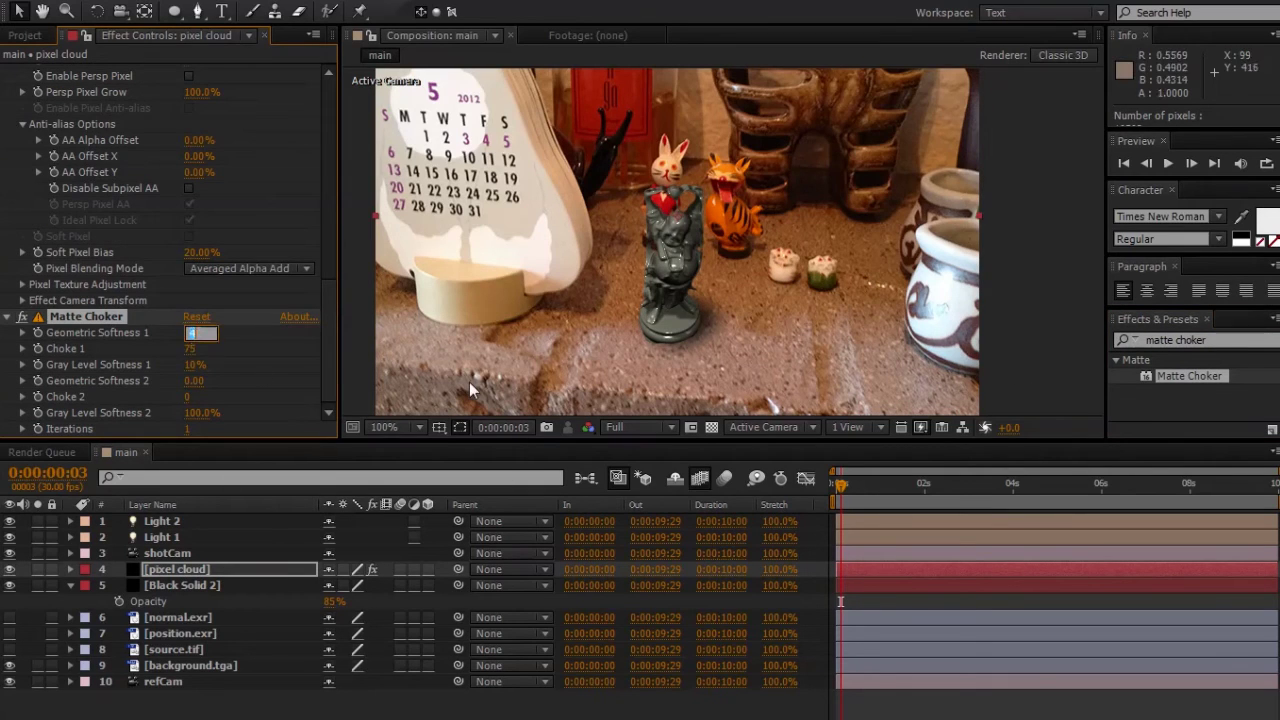
pyautogui.press('Tab')
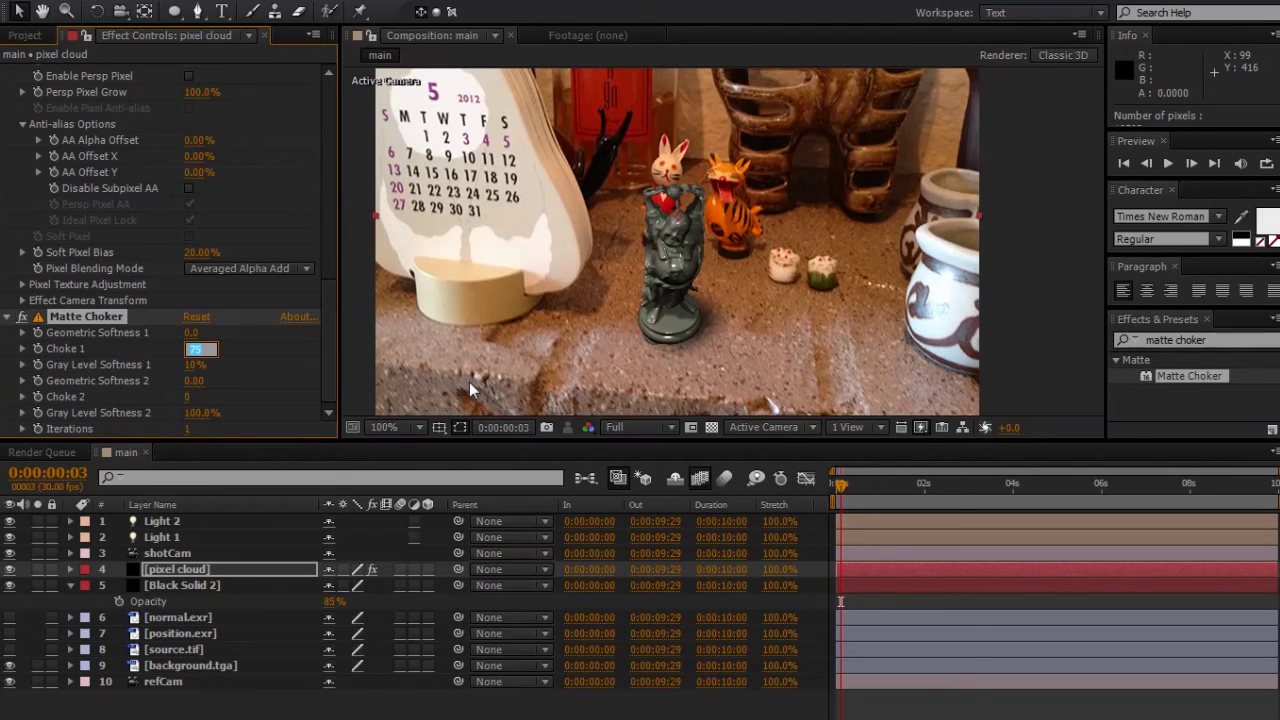
pyautogui.write('50')
pyautogui.press('Tab')
pyautogui.write('10')
pyautogui.press('Tab')
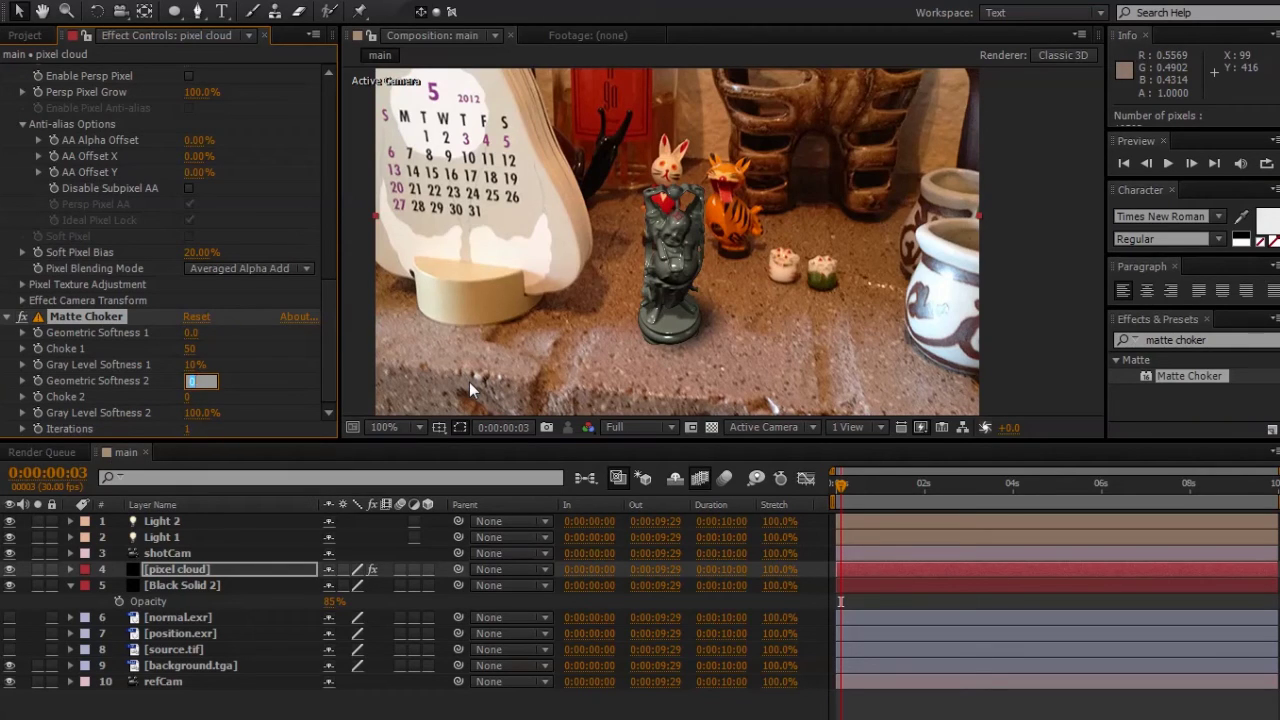
pyautogui.write('5')
pyautogui.press('Return')
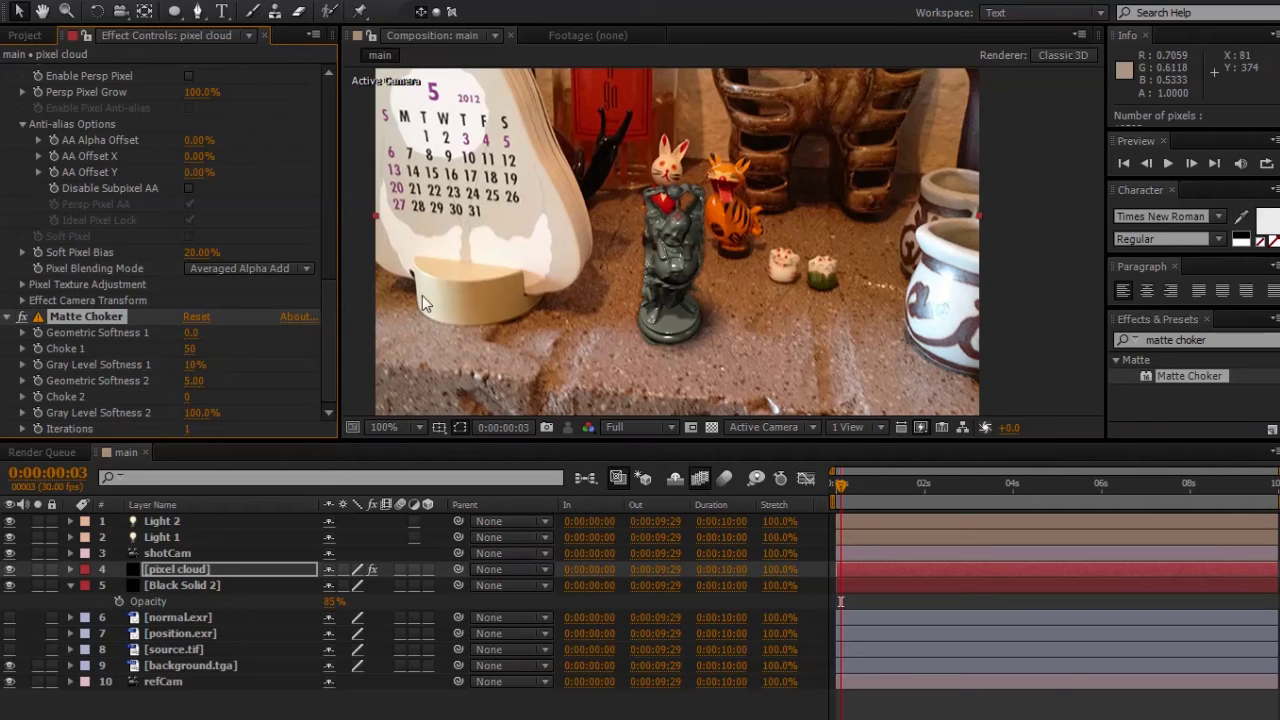
pyautogui.press('.')
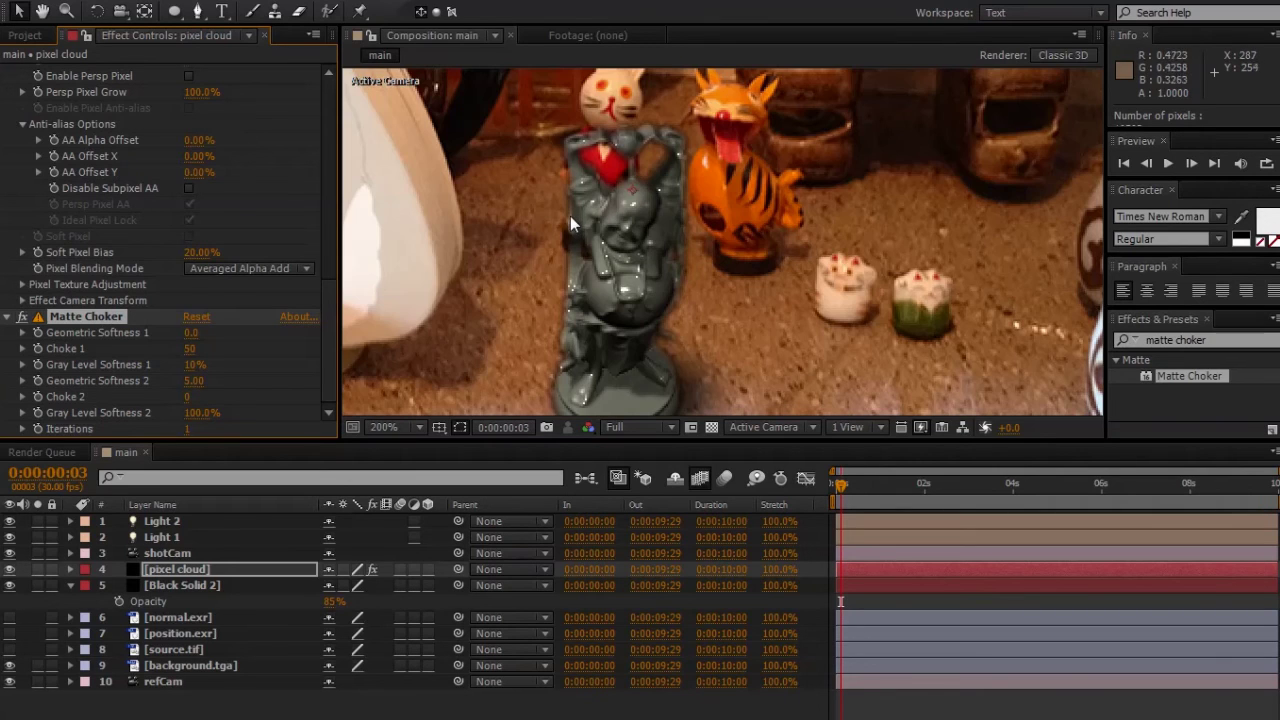
pyautogui.click(190, 333)
pyautogui.press('Return')
# Step: Apply Set Matte to pixel cloud, taking the matte from layer 8, source.tif
pyautogui.doubleClick(1208, 341)
pyautogui.tripleClick(1208, 341)
pyautogui.write('set matte')
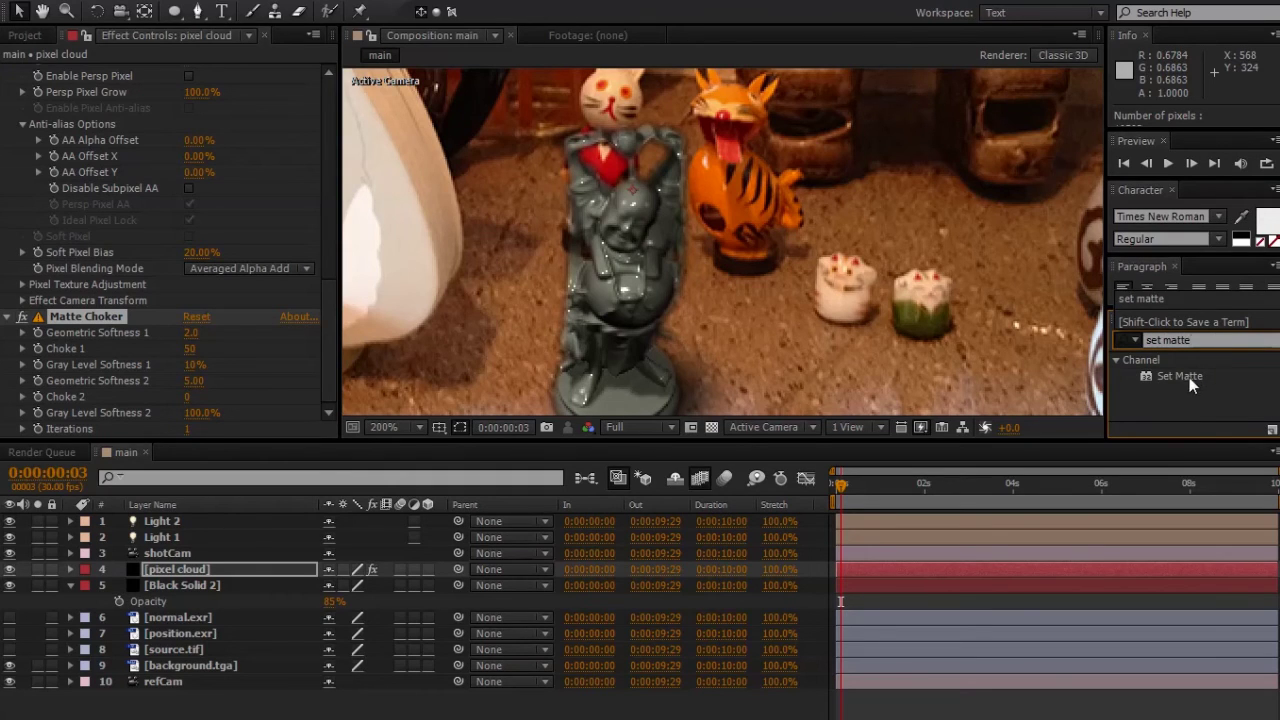
pyautogui.doubleClick(1189, 377)
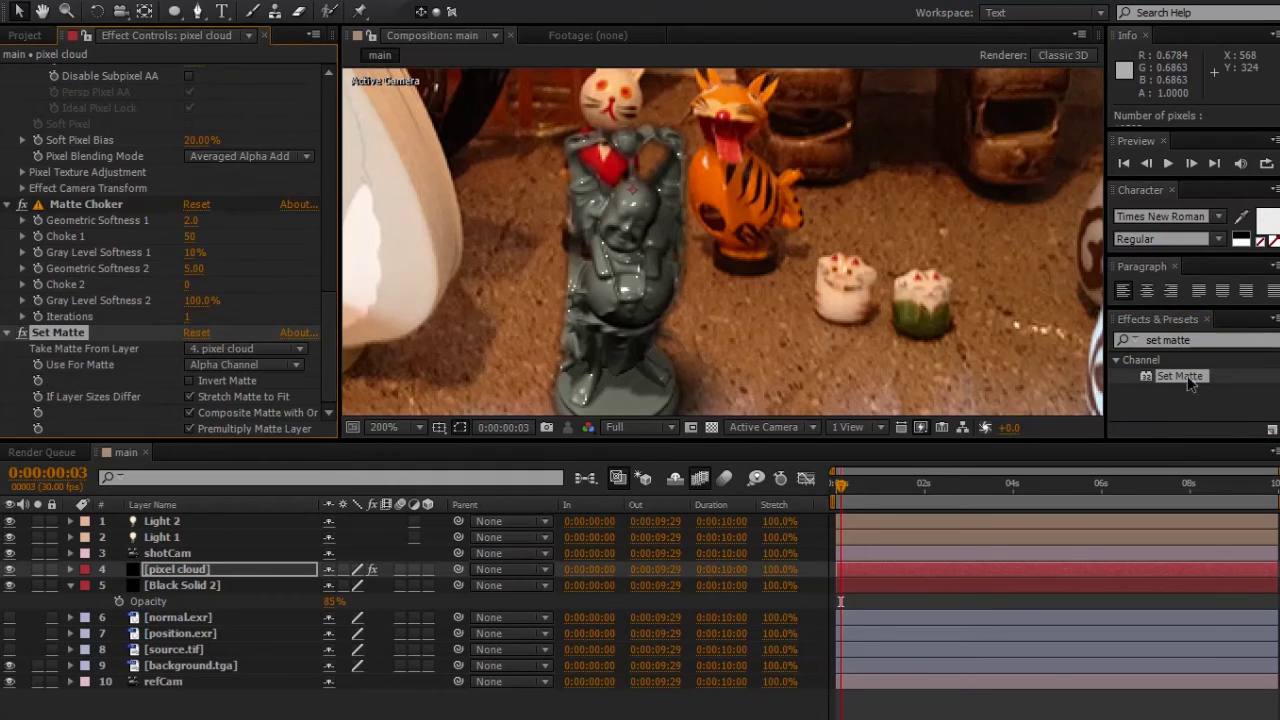
pyautogui.click(273, 349)
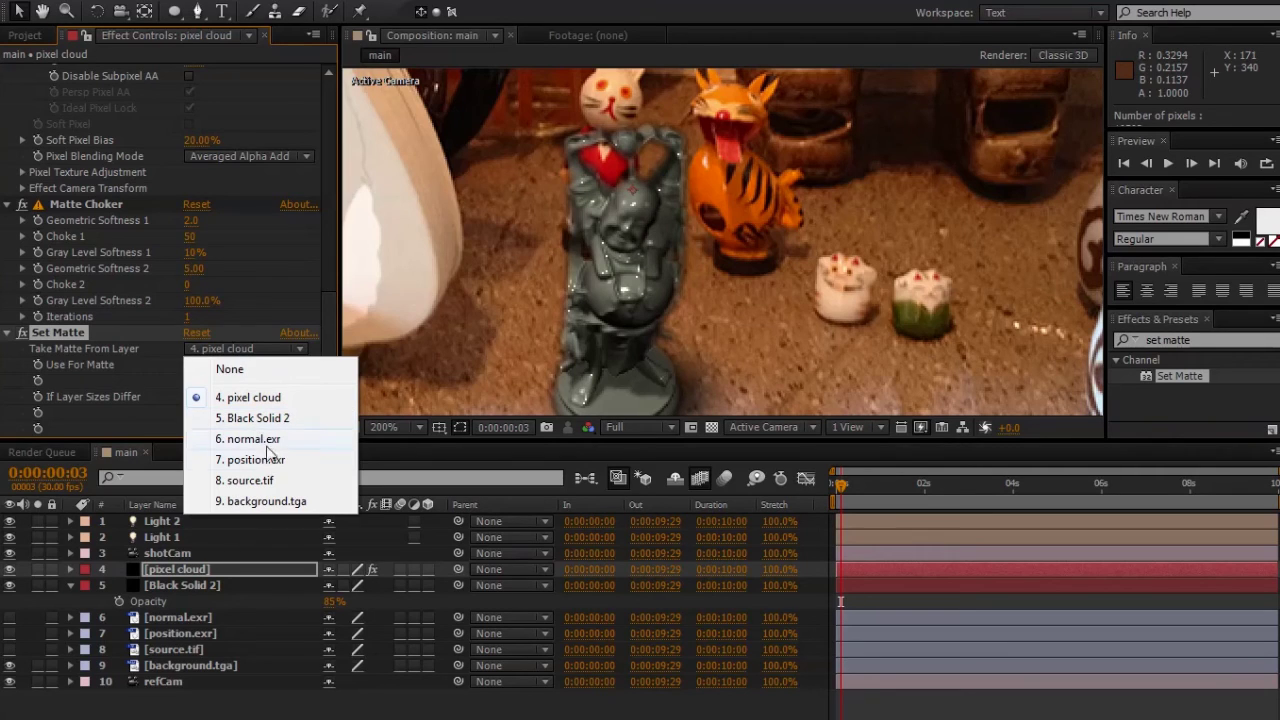
pyautogui.click(287, 482)
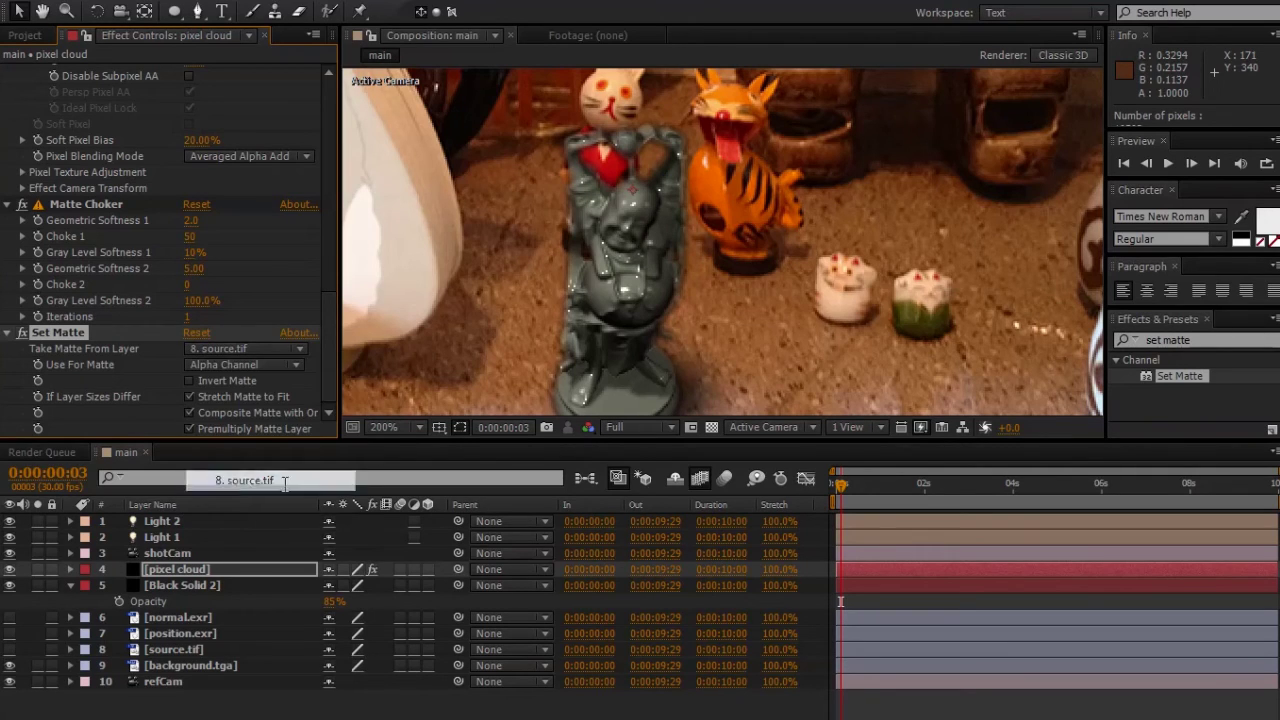
pyautogui.click(190, 412)
pyautogui.click(209, 415)
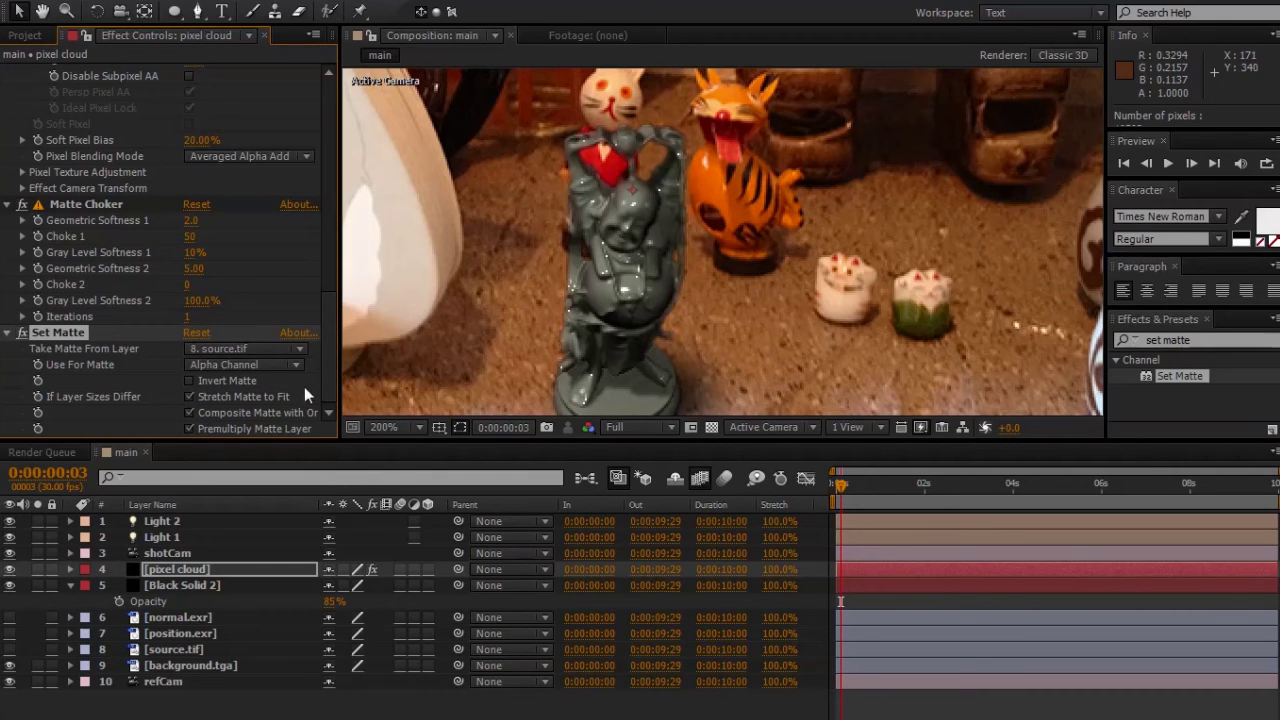
pyautogui.scroll(-1, 579, 336)
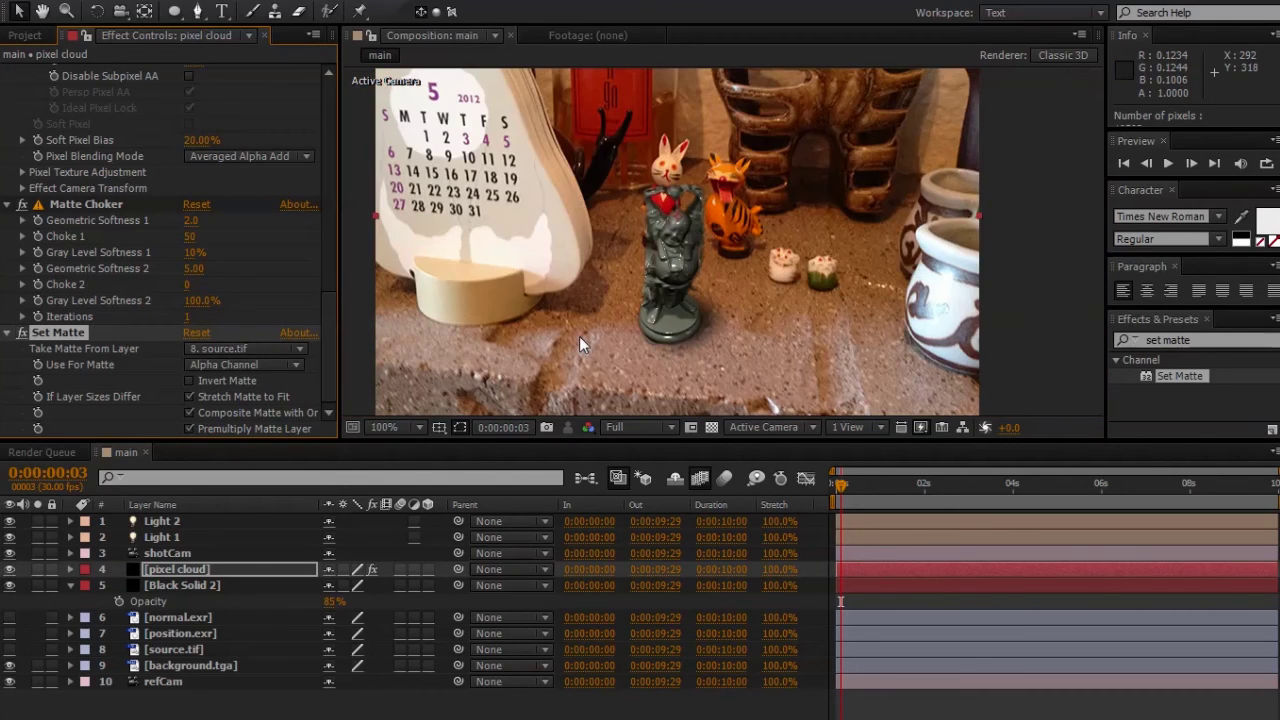
# Step: Tint Light 1 pale greenish-white EDFFDD (hue 92, low saturation, full brightness)
pyautogui.click(168, 553)
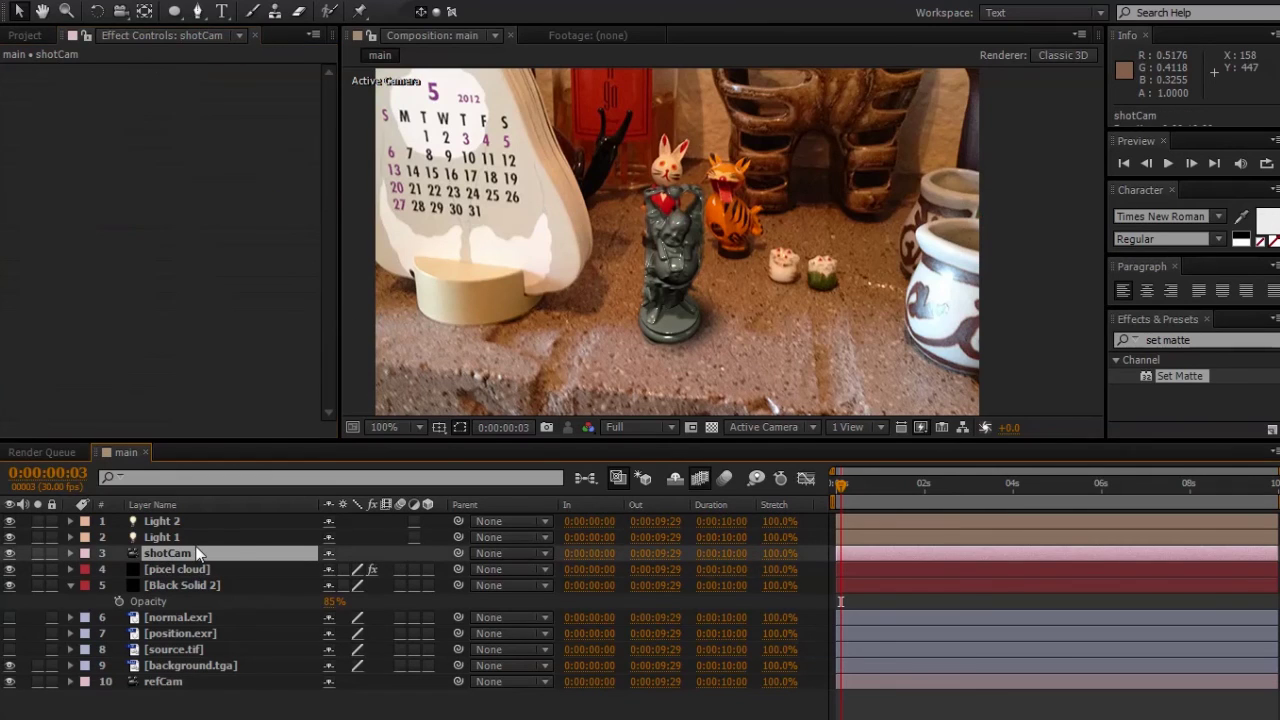
pyautogui.doubleClick(239, 537)
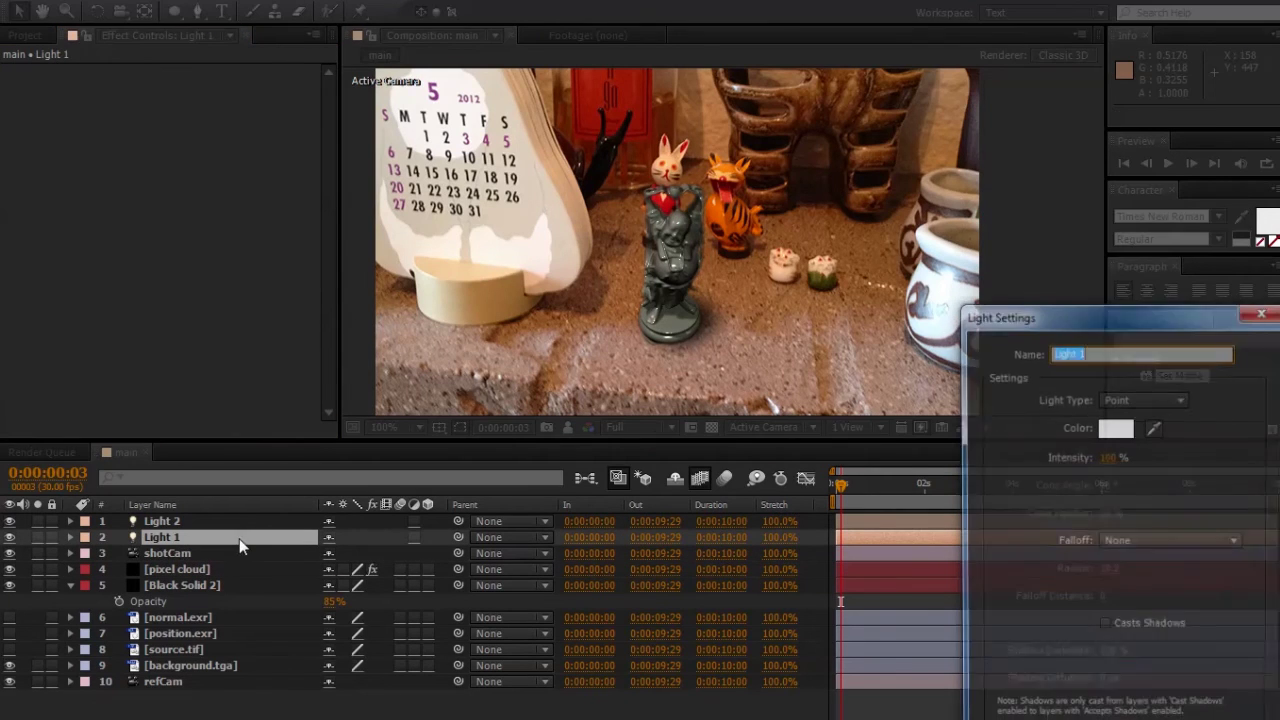
pyautogui.click(1120, 432)
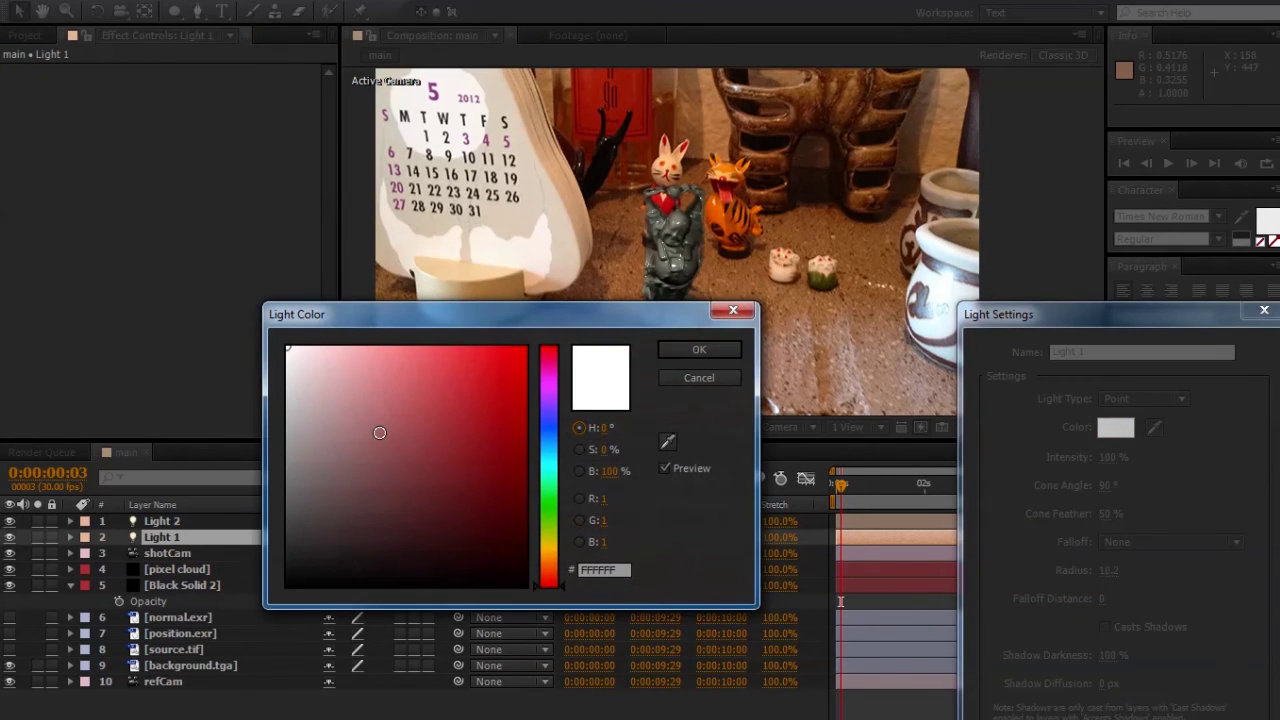
pyautogui.click(314, 363)
pyautogui.click(549, 524)
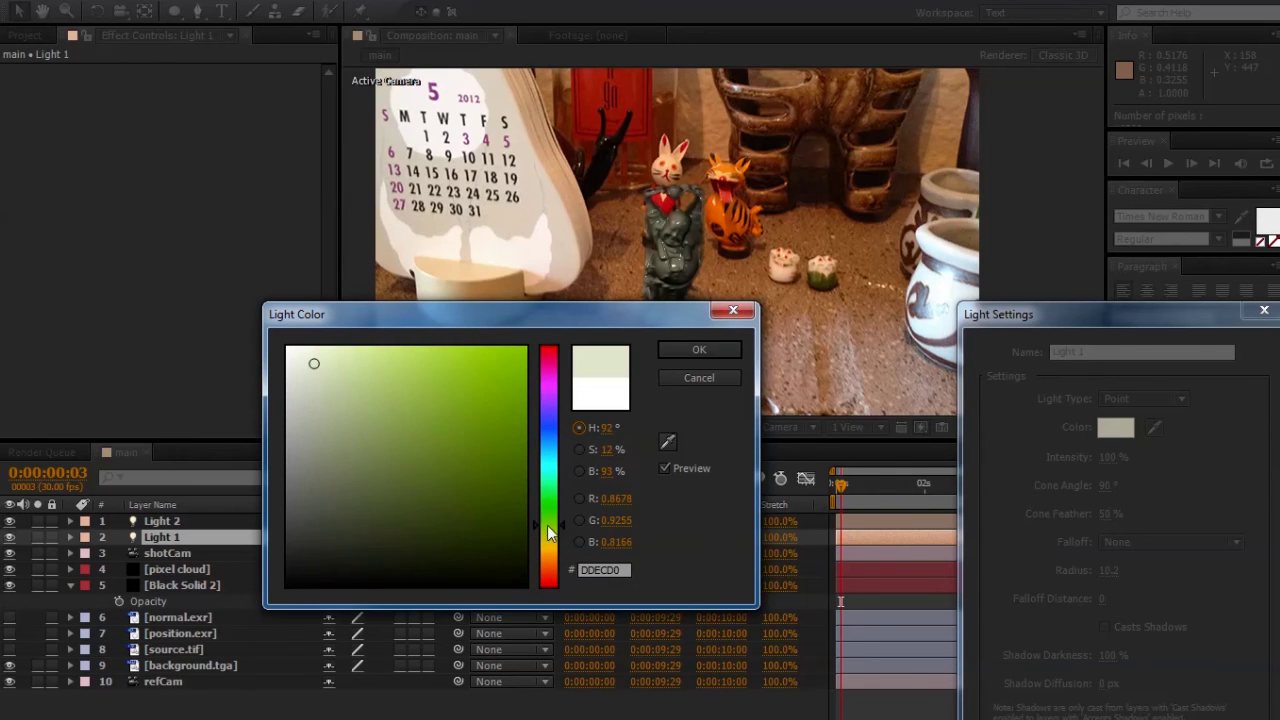
pyautogui.moveTo(314, 363); pyautogui.dragTo(320, 322)
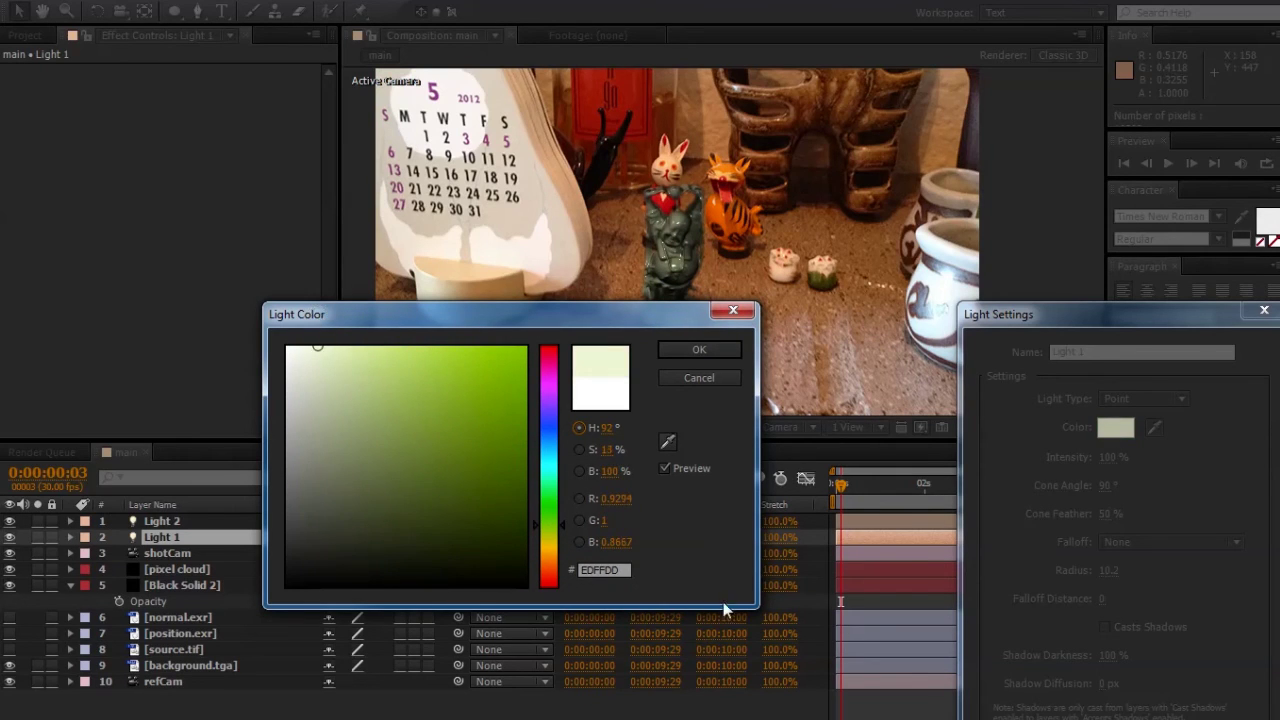
pyautogui.click(699, 349)
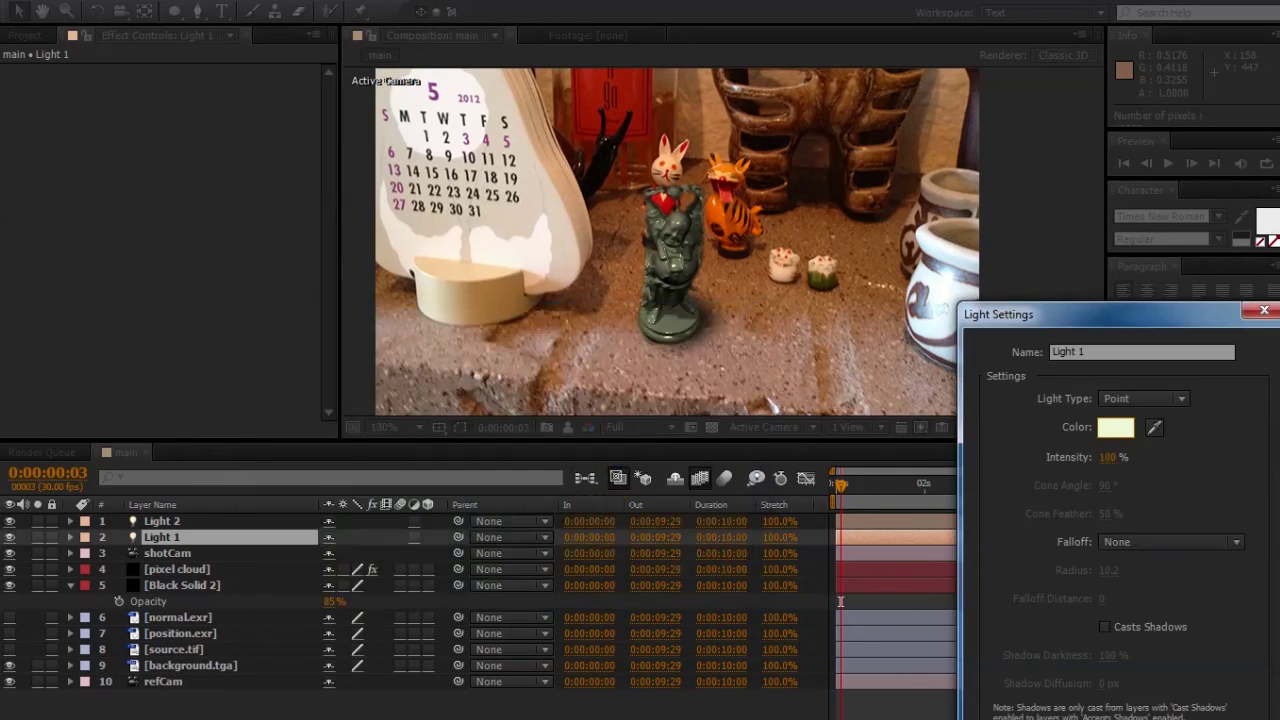
pyautogui.press('Return')
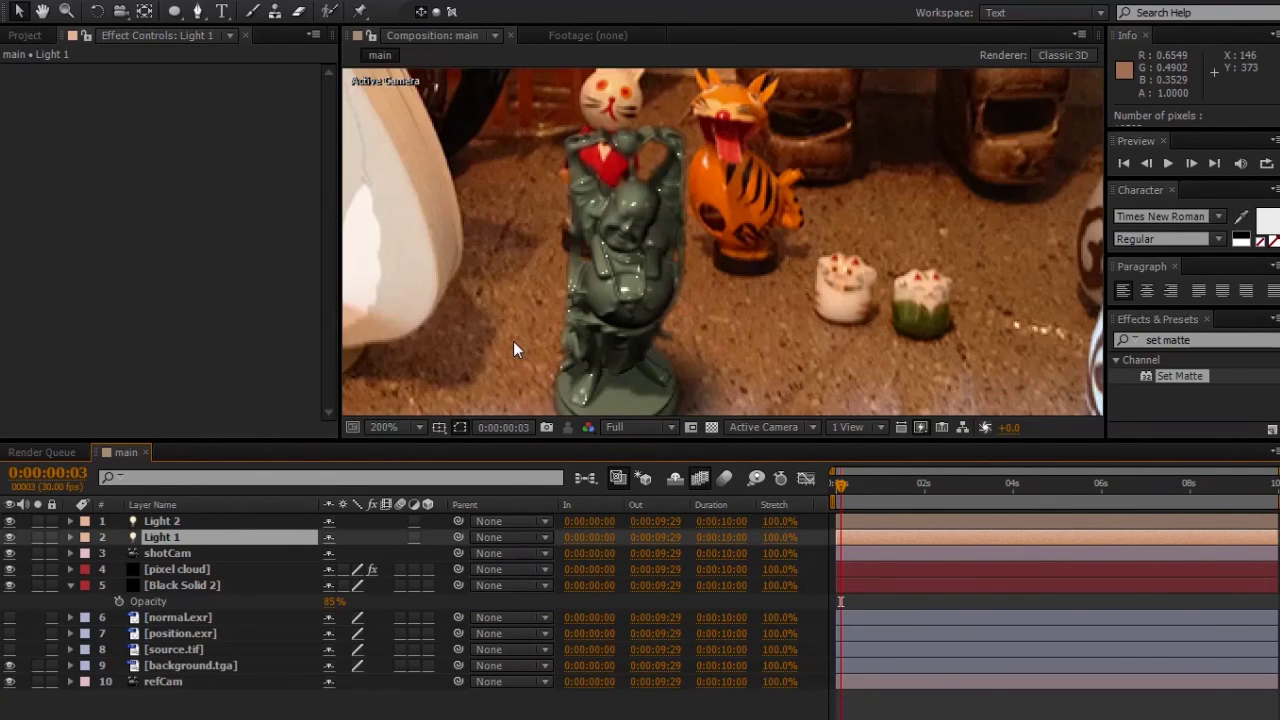
pyautogui.moveTo(513, 341); pyautogui.dragTo(485, 315)
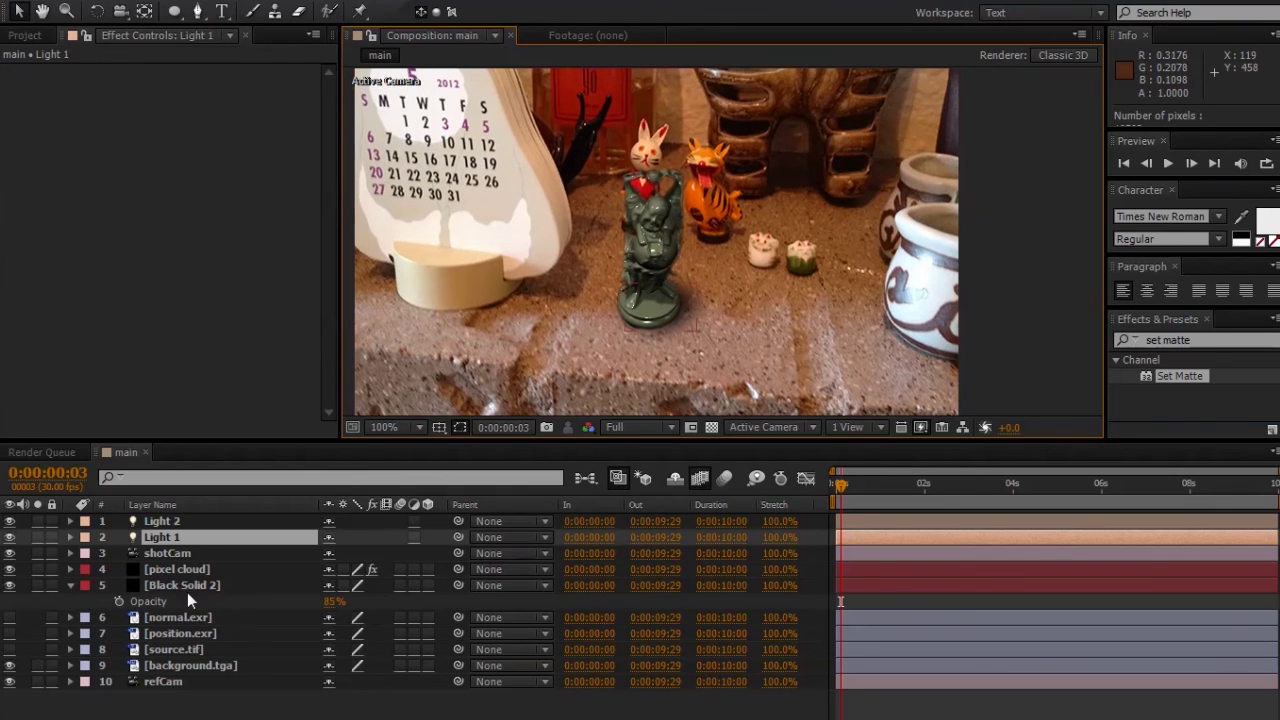
# Step: In pixel cloud's Specular Pass Adjustment, set Specular Intensity to 0.55
pyautogui.click(187, 588)
pyautogui.click(197, 568)
pyautogui.scroll(-8, 179, 341)
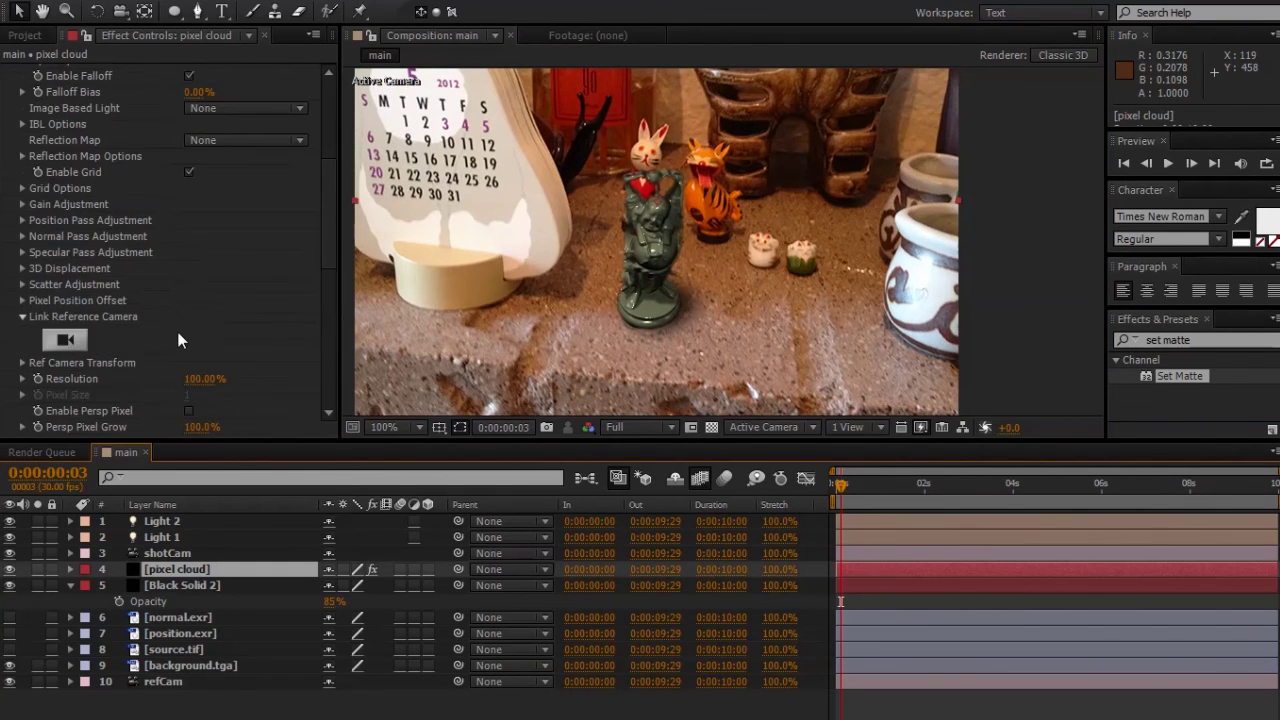
pyautogui.scroll(-3, 179, 341)
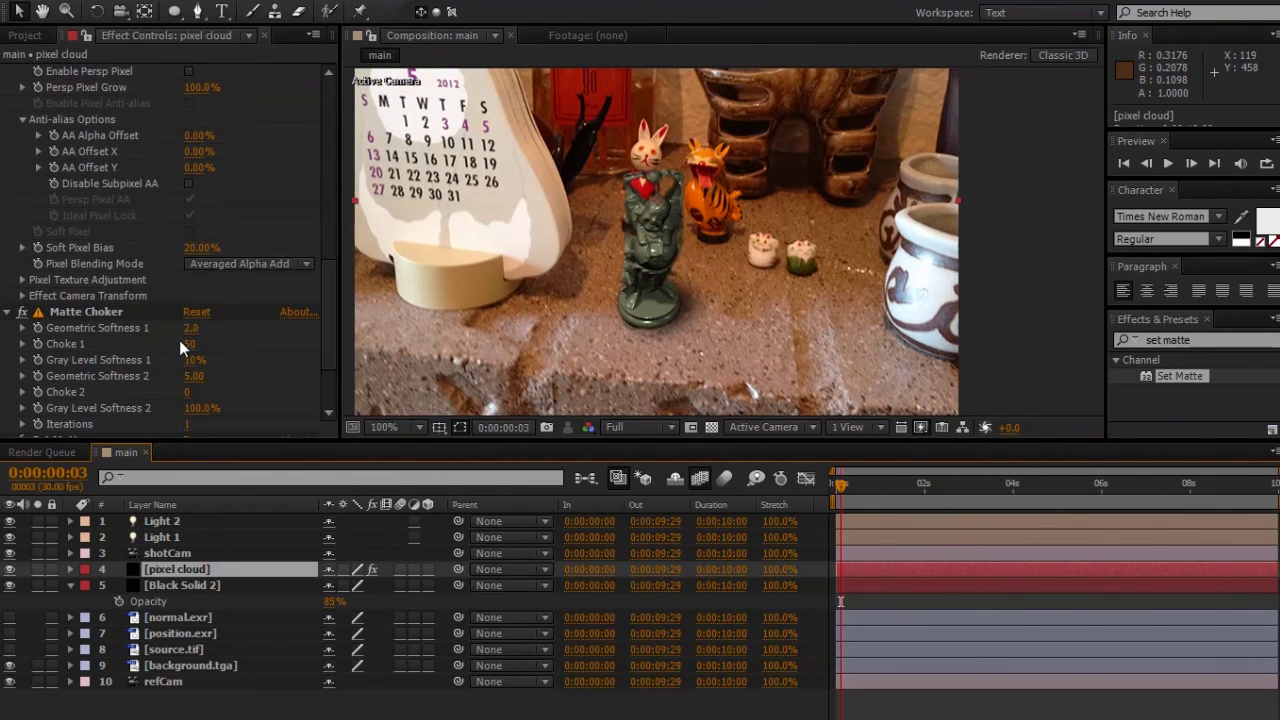
pyautogui.scroll(12, 155, 334)
pyautogui.scroll(-5, 134, 282)
pyautogui.click(23, 338)
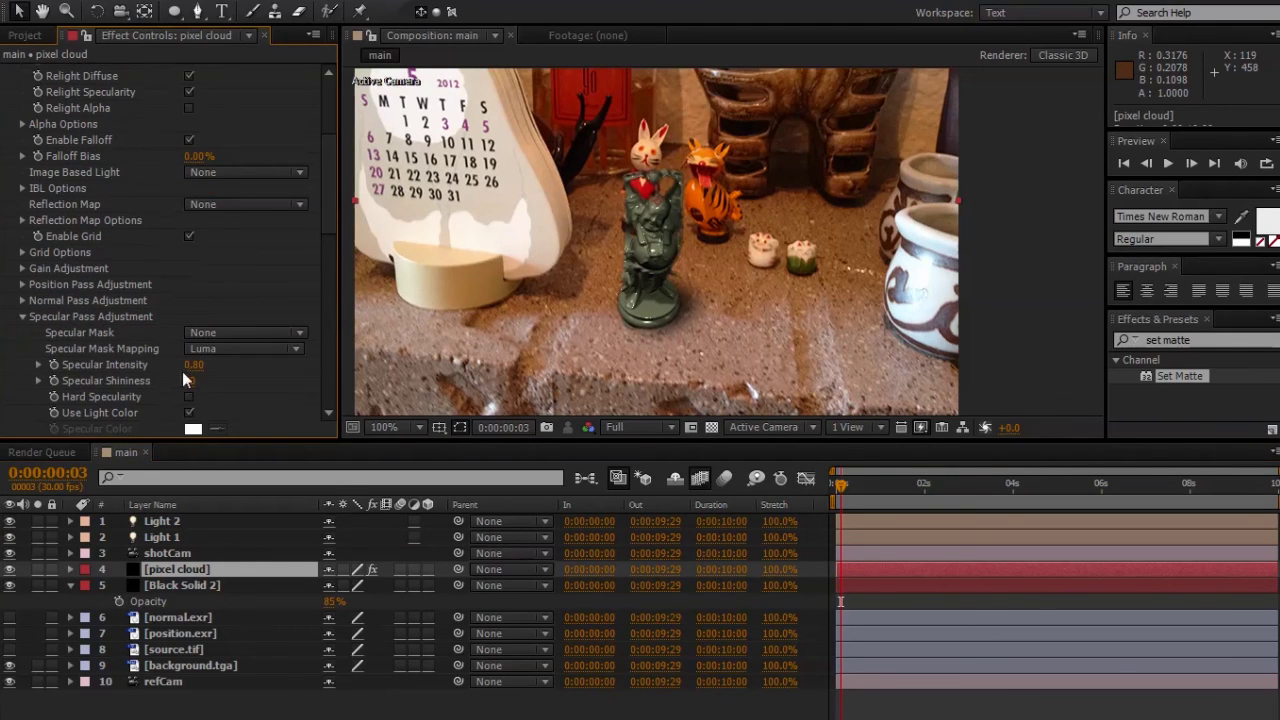
pyautogui.click(197, 365)
pyautogui.write('0.55')
# Step: Set Specular Shininess to 35, briefly comparing it at 0 before restoring 35
pyautogui.press('Tab')
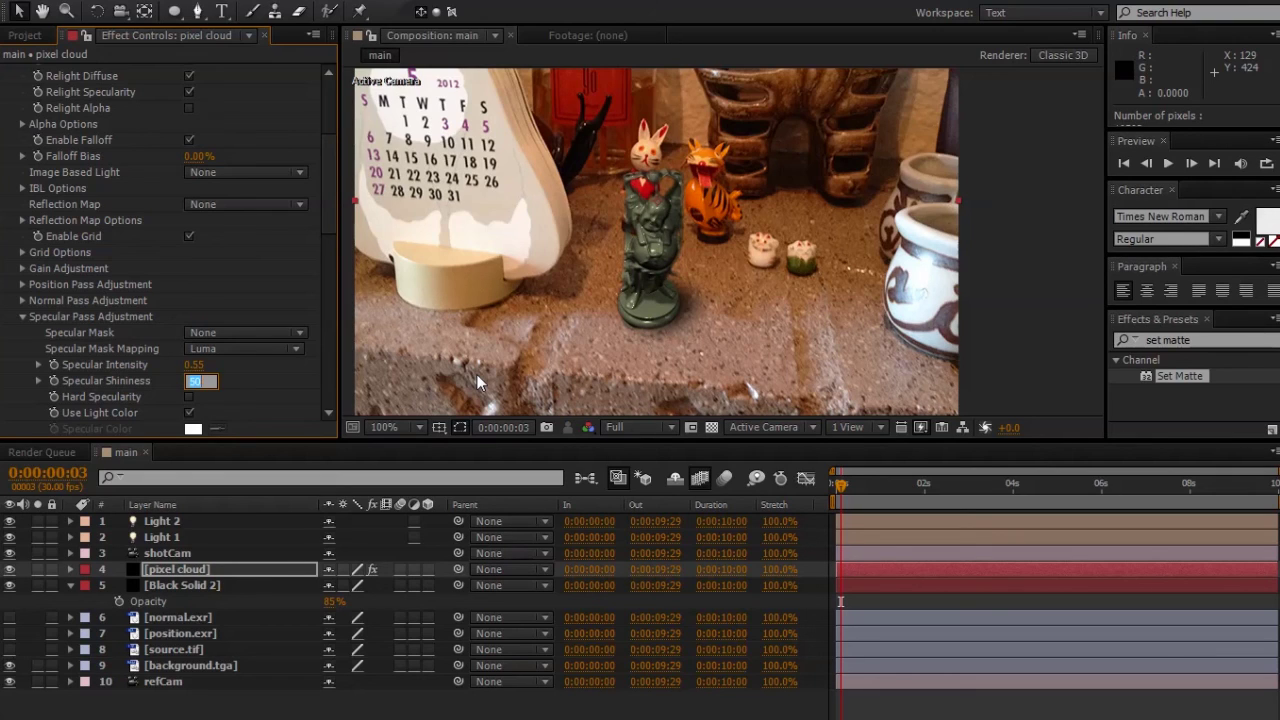
pyautogui.write('35')
pyautogui.press('Return')
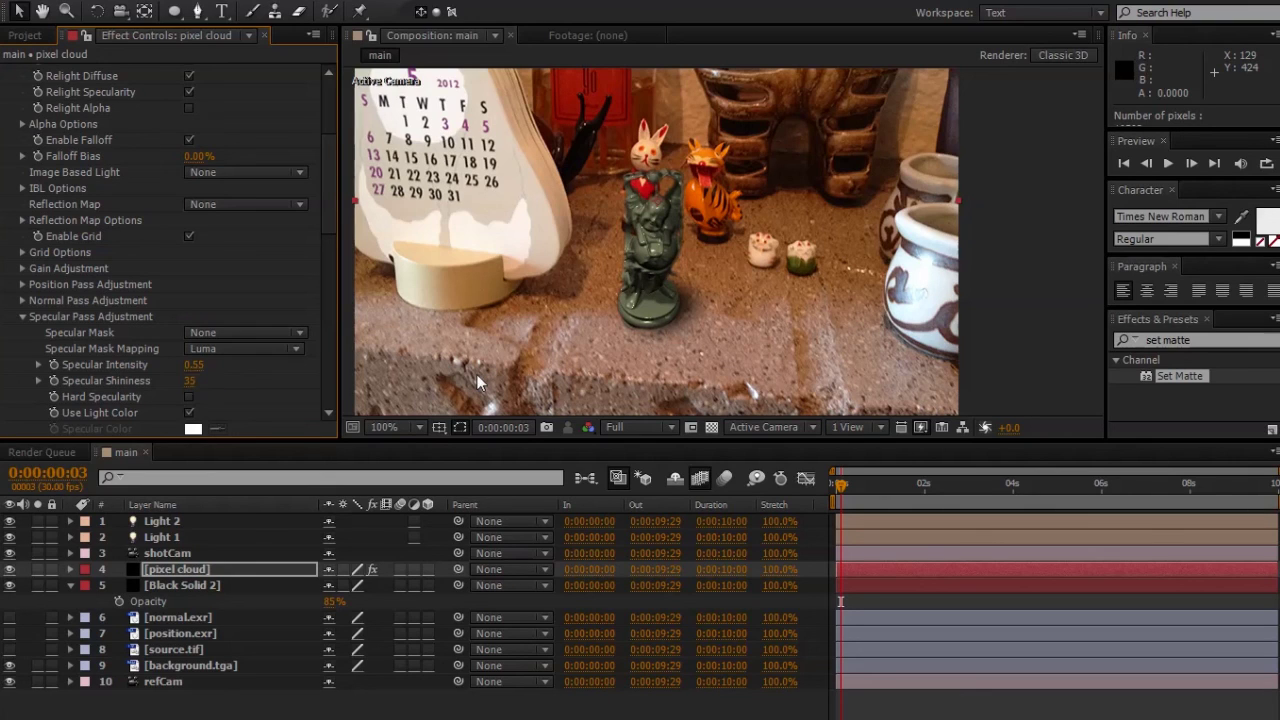
pyautogui.moveTo(190, 381)
pyautogui.mouseDown()
pyautogui.moveTo(158, 381)
pyautogui.moveTo(177, 381)
pyautogui.mouseUp()
pyautogui.click(194, 384)
pyautogui.write('35')
pyautogui.click(182, 579)
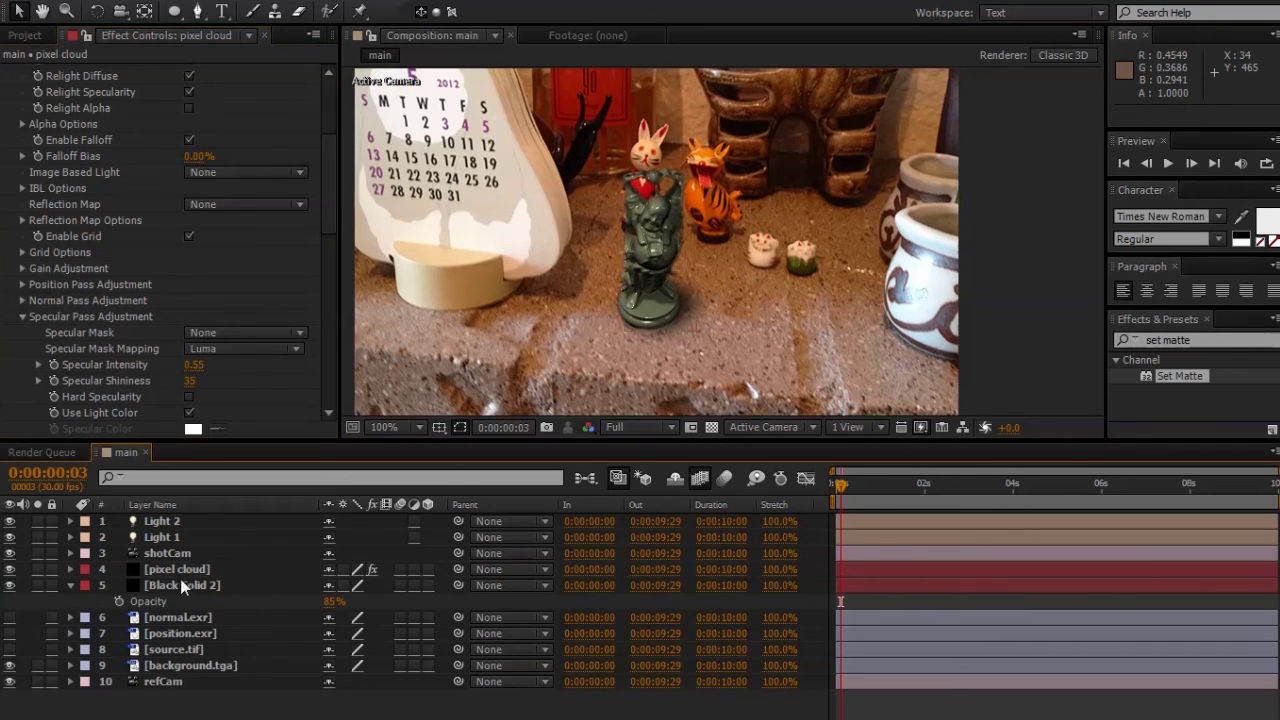
pyautogui.press('t')
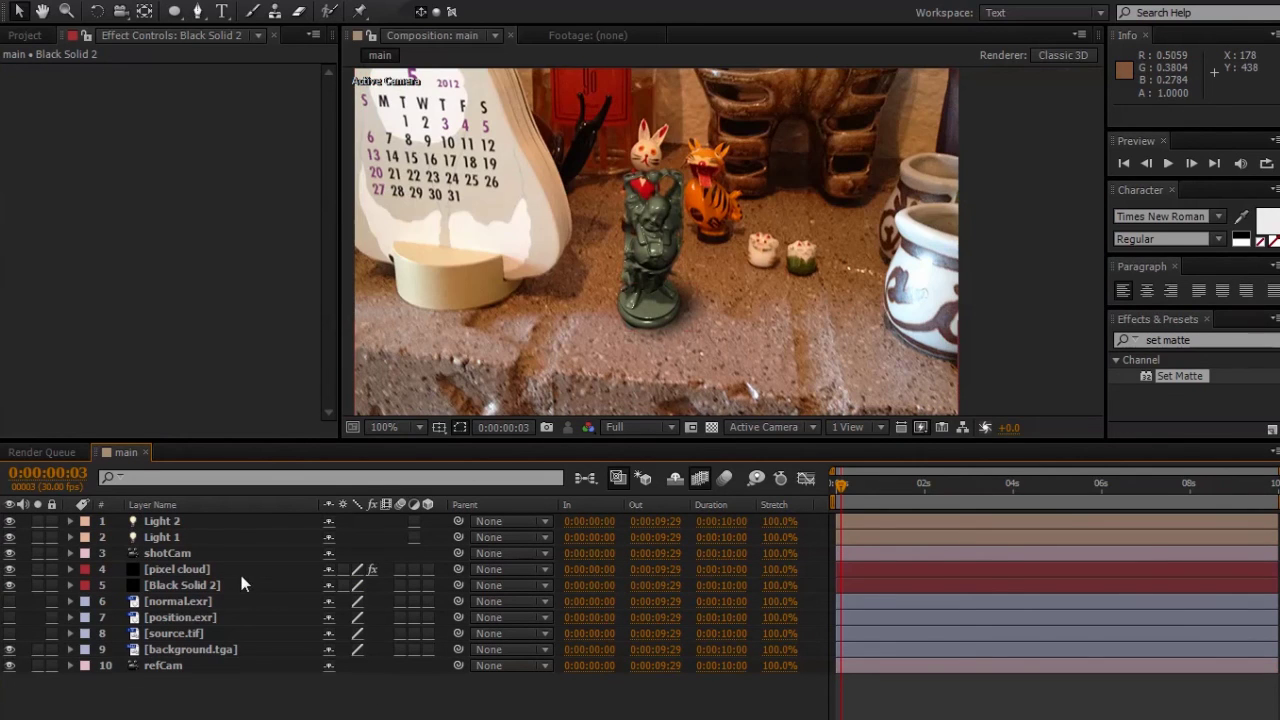
pyautogui.click(240, 570)
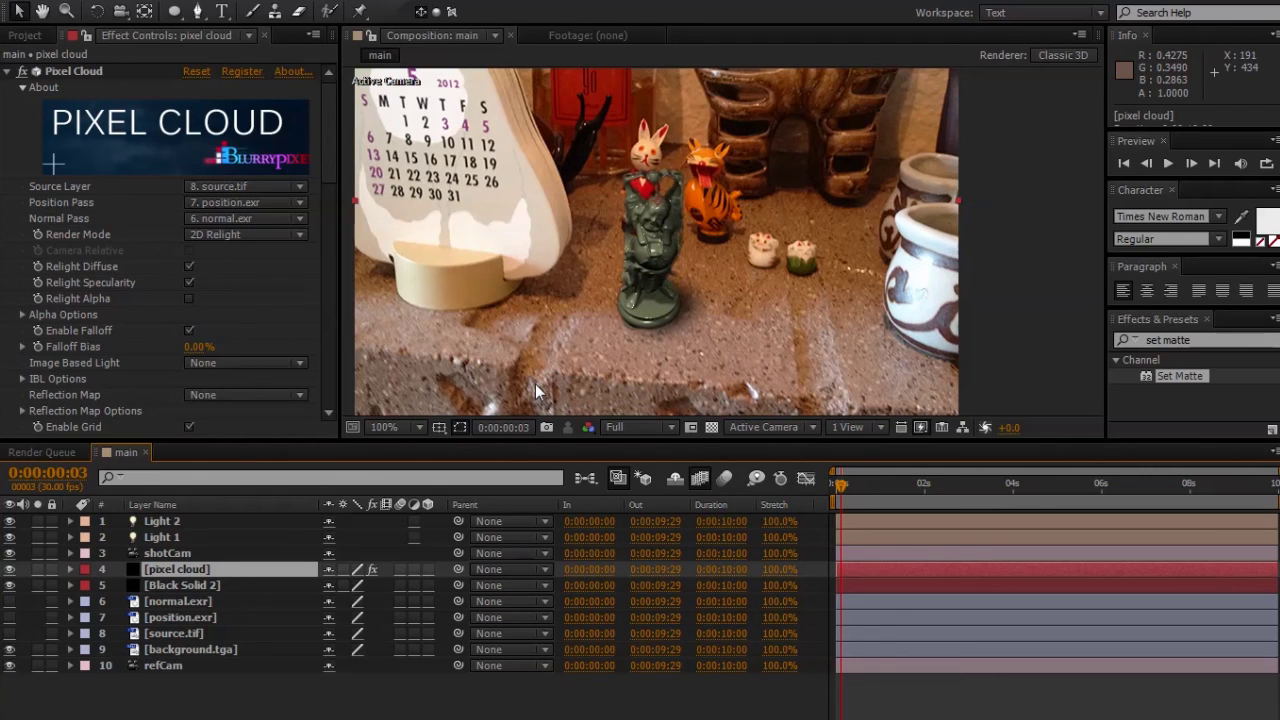
pyautogui.press('F2')
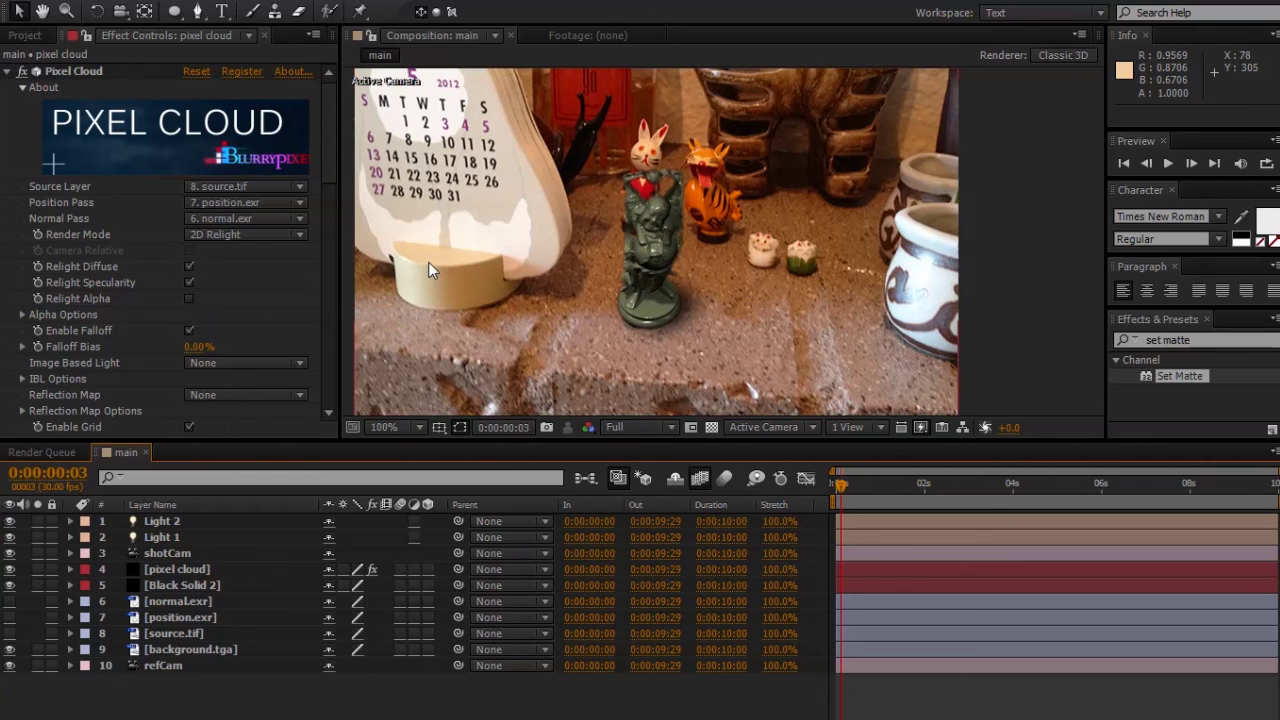
pyautogui.moveTo(627, 328); pyautogui.dragTo(695, 307)
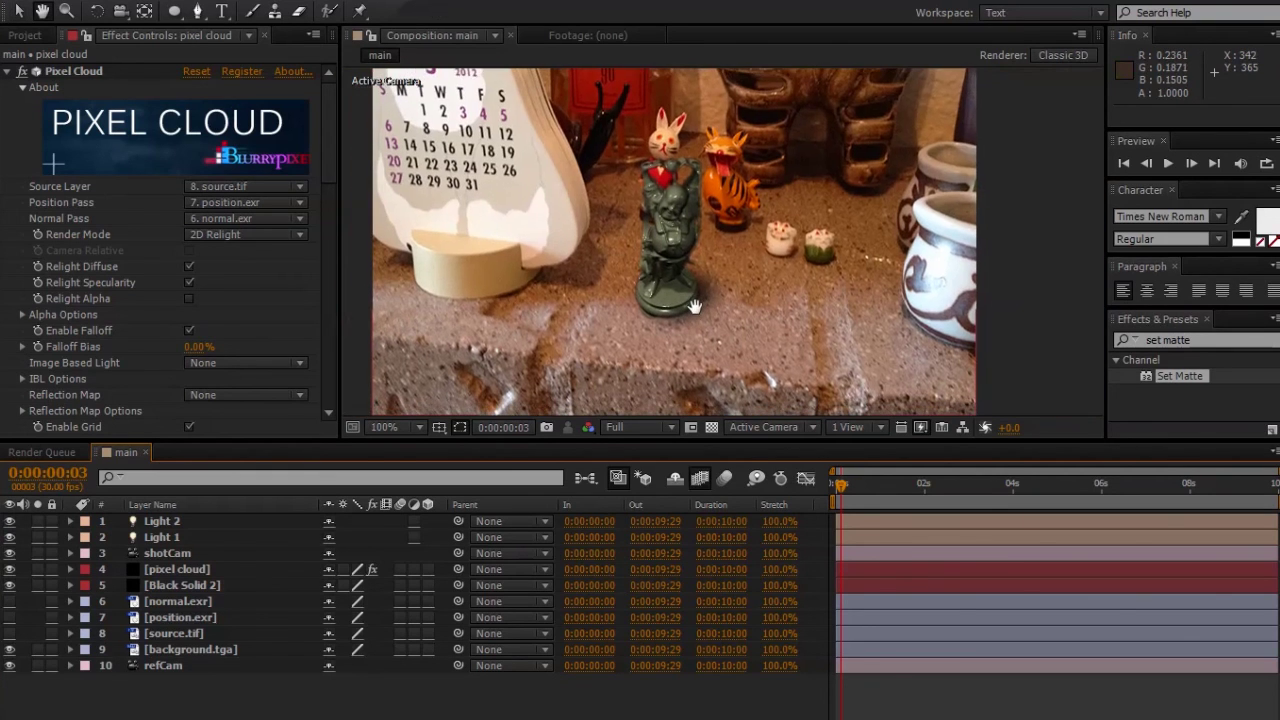
pyautogui.click(194, 634)
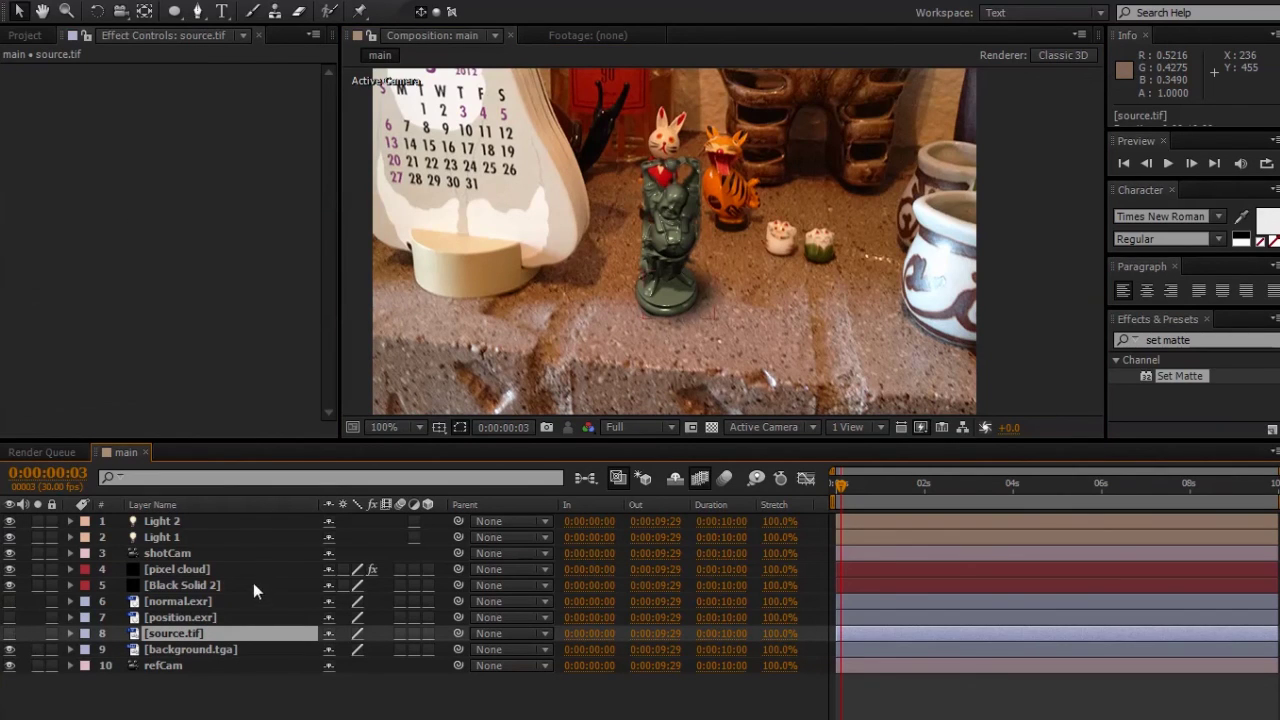
# Step: Move Light 1 to position 75.0, -44.0, 0.0 by raising X from 44
pyautogui.click(242, 540)
pyautogui.press('p')
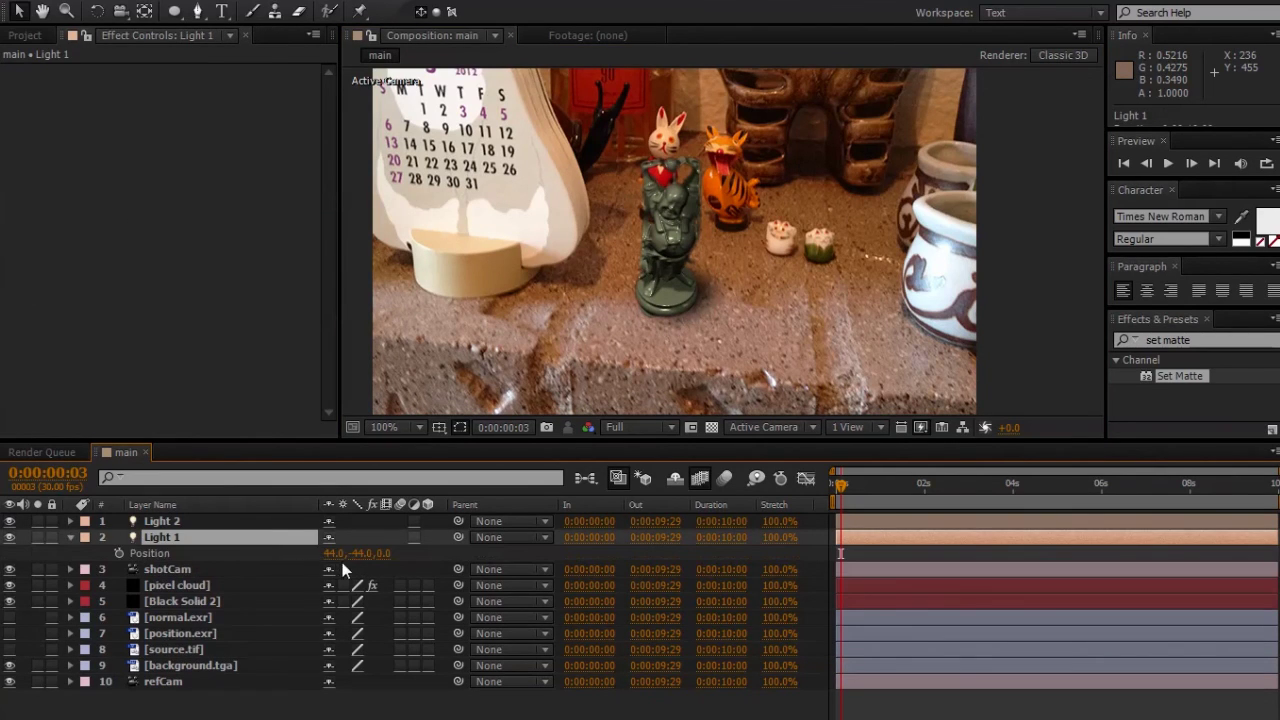
pyautogui.moveTo(332, 553); pyautogui.dragTo(347, 552)
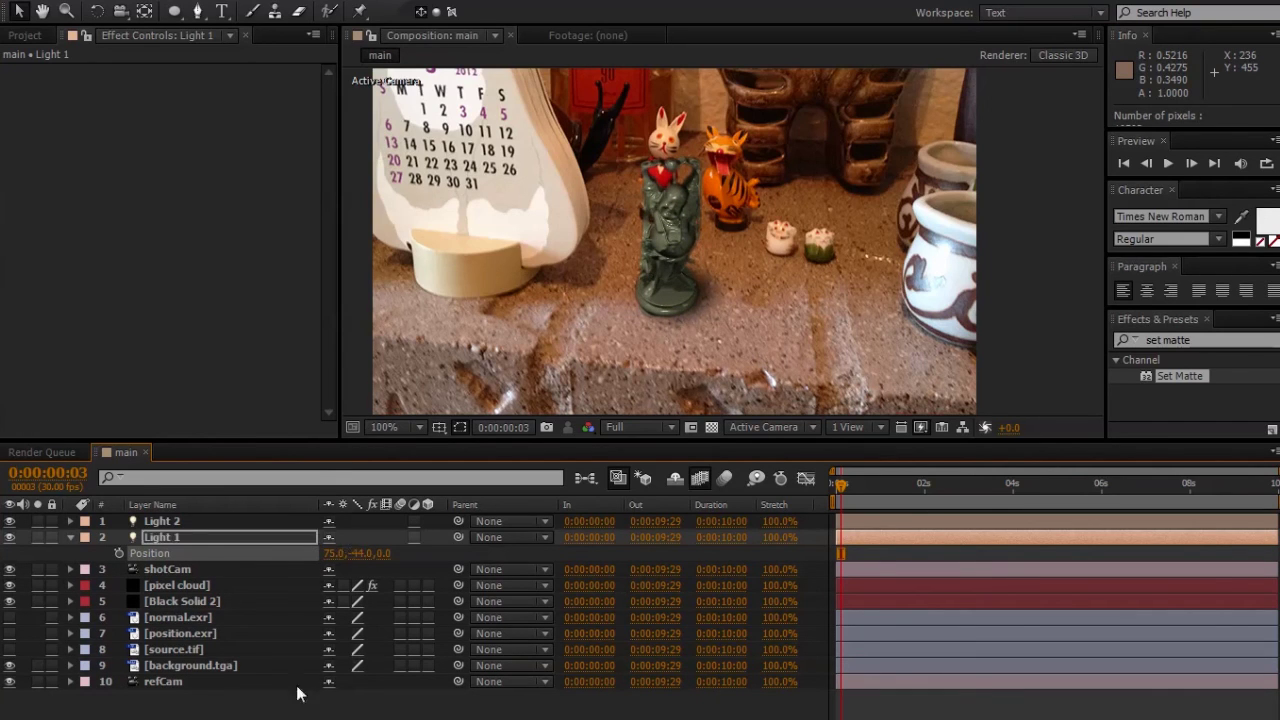
# Step: Compare the composite by hiding the source.tif statue layer, then make it visible again
pyautogui.click(212, 604)
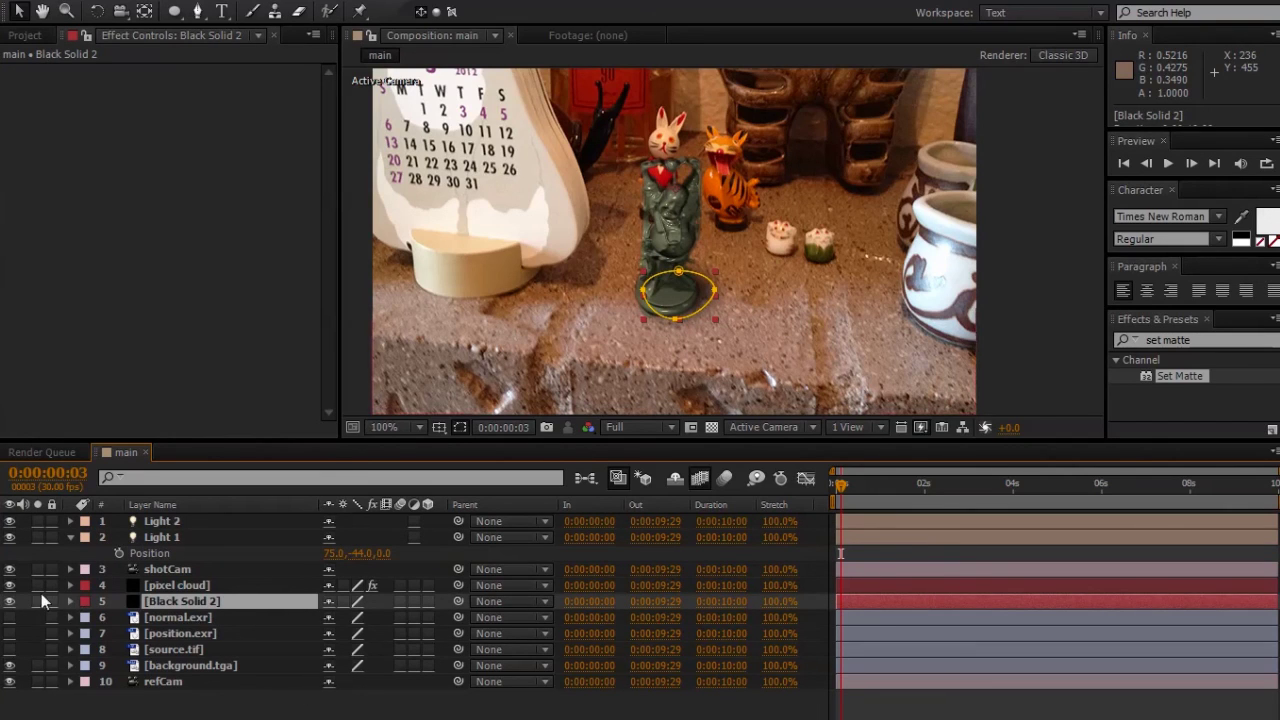
pyautogui.click(353, 341)
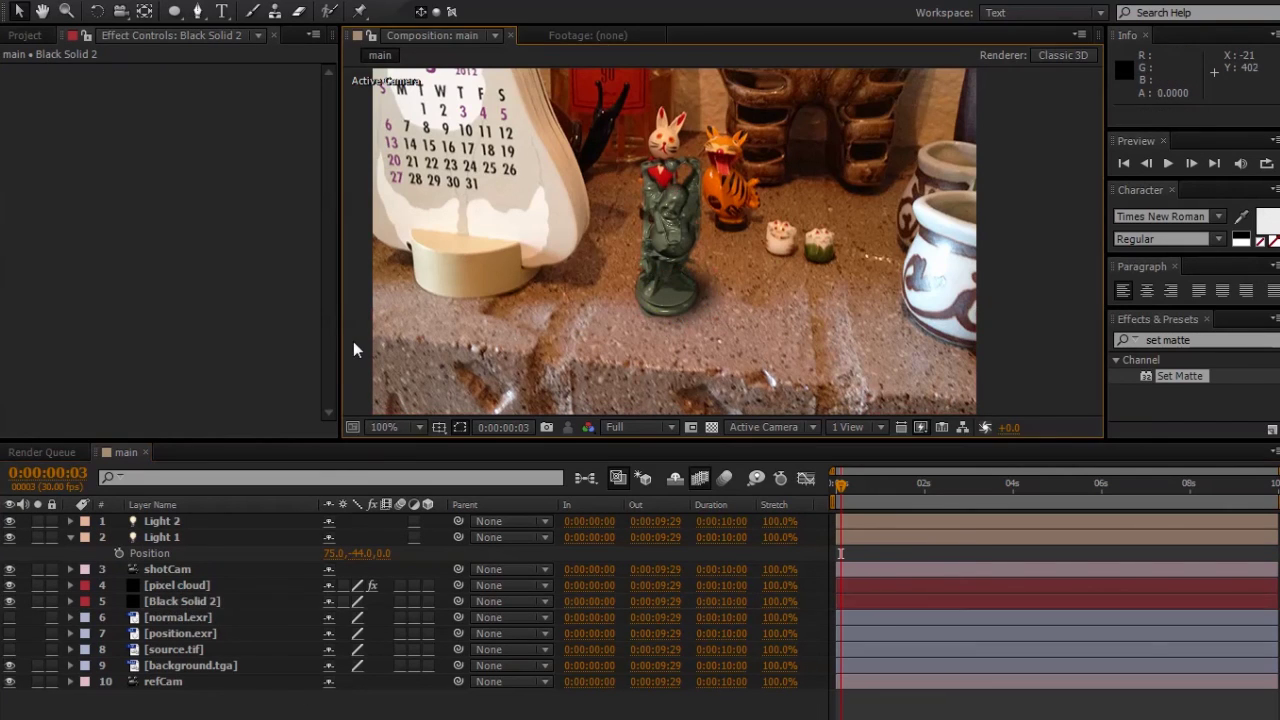
pyautogui.press(',')
pyautogui.press('.')
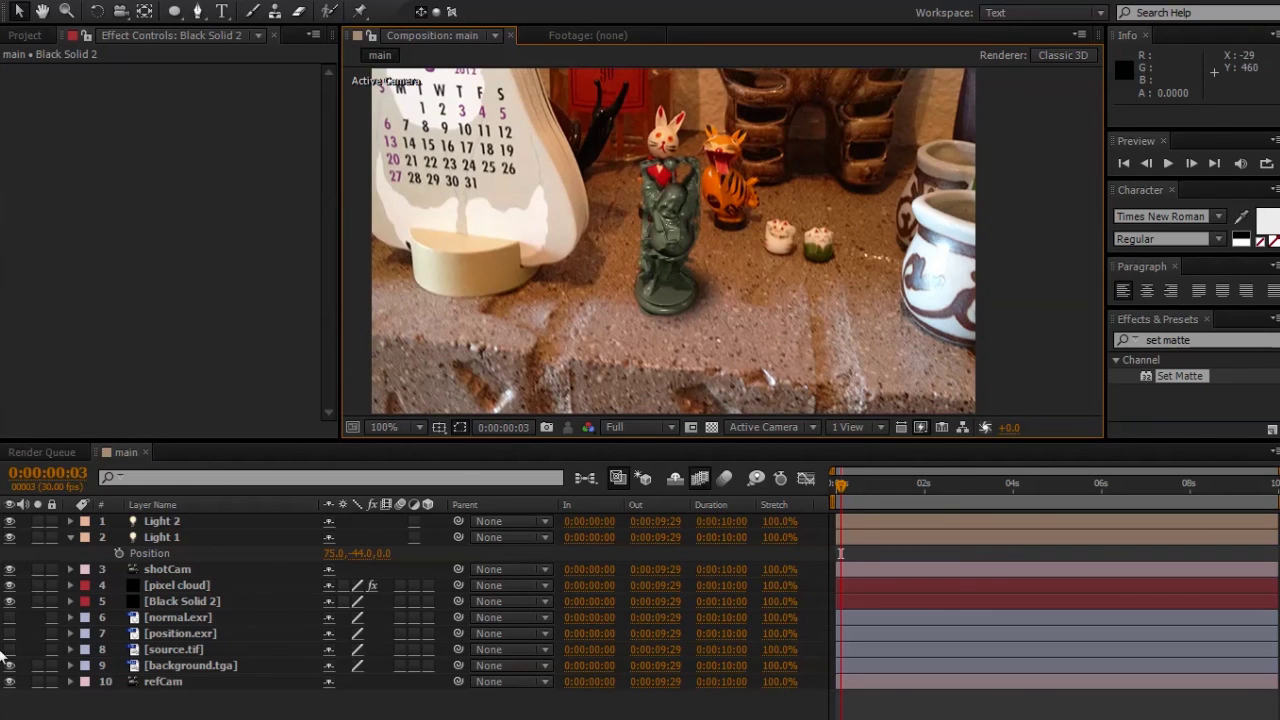
pyautogui.click(10, 601)
pyautogui.press('KP_8')
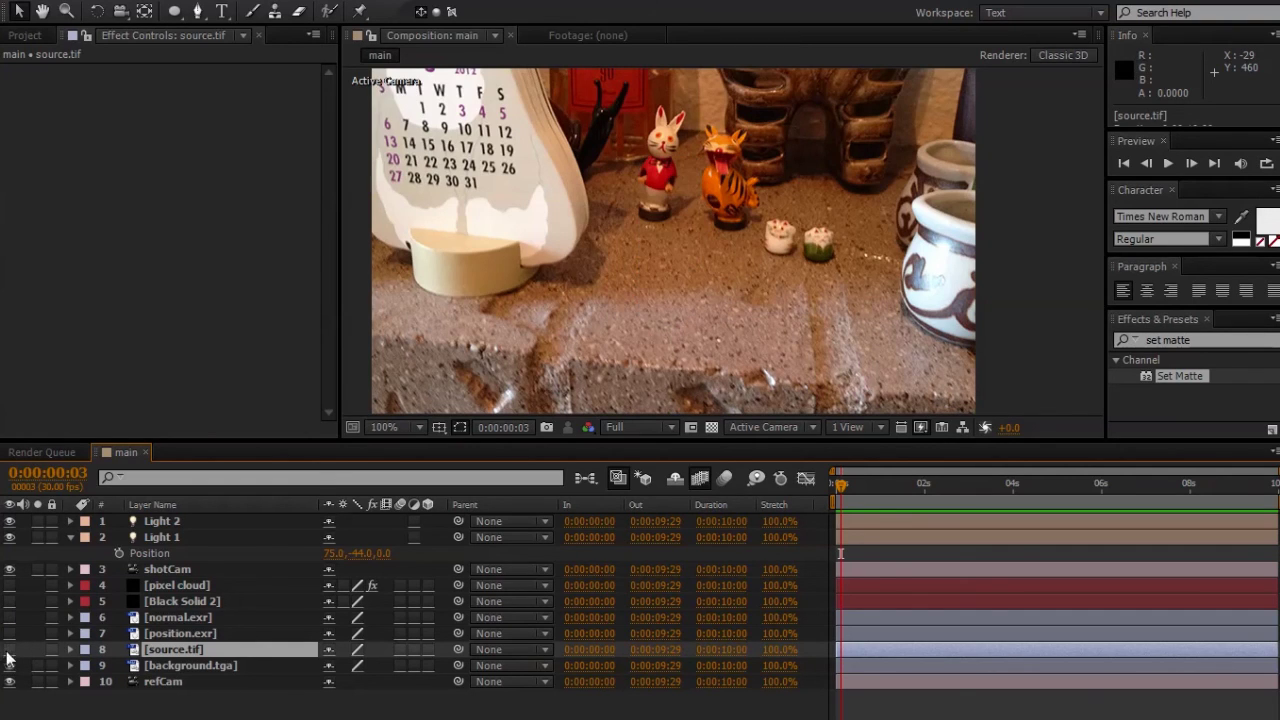
pyautogui.click(10, 601)
pyautogui.press('F2')
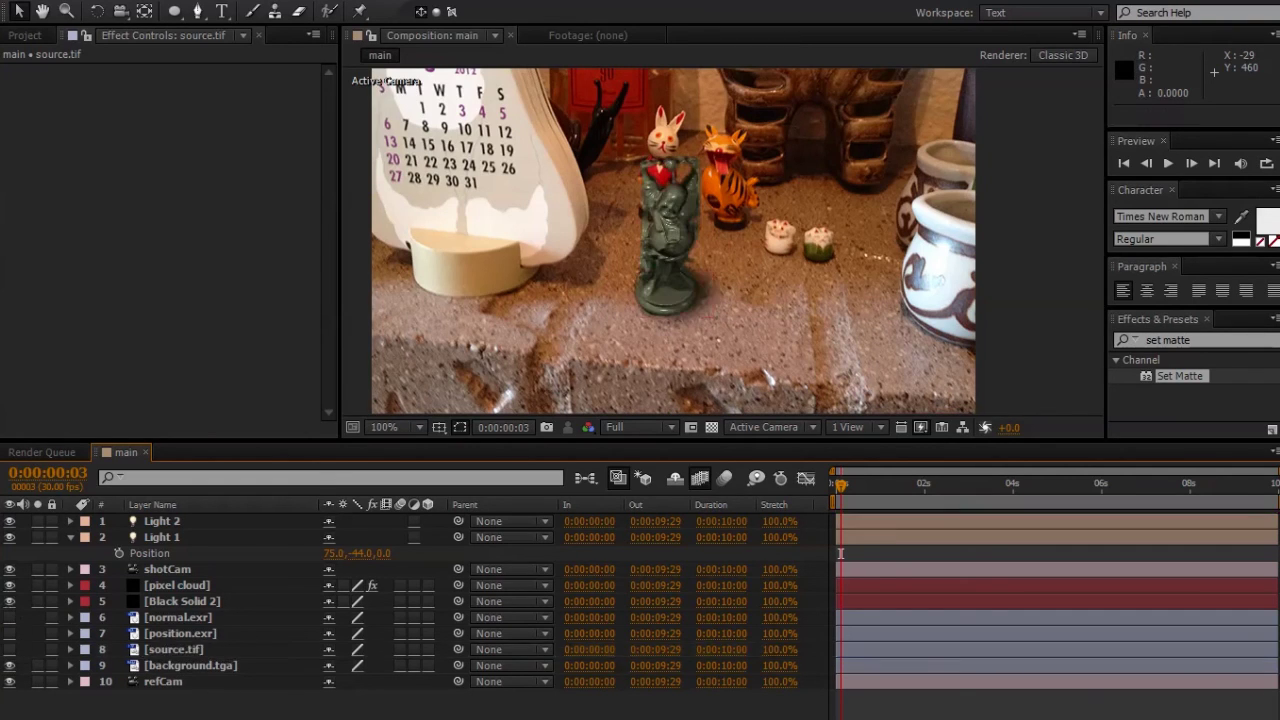